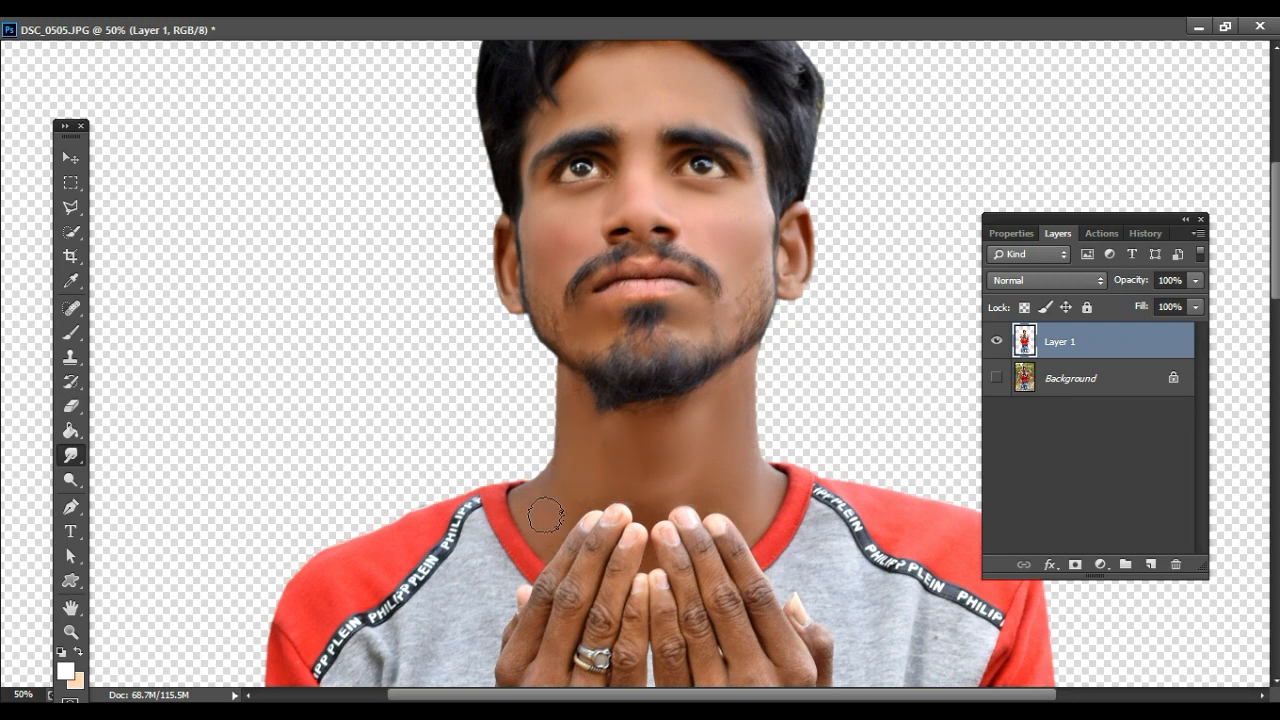
Smooth the skin on the neck, hands and forearms of the cut-out man with the Smudge tool.
scroll(694, 428, down, 3)
scroll(643, 431, up, 2)
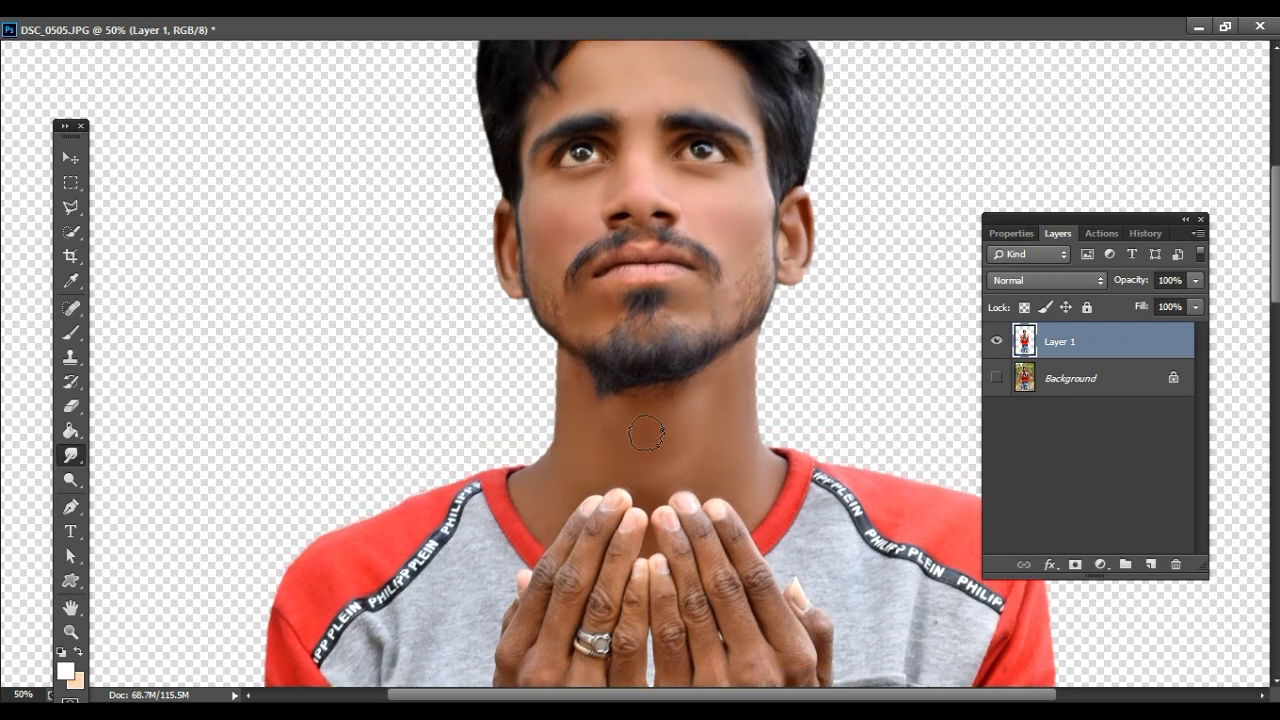
scroll(657, 335, down, 15)
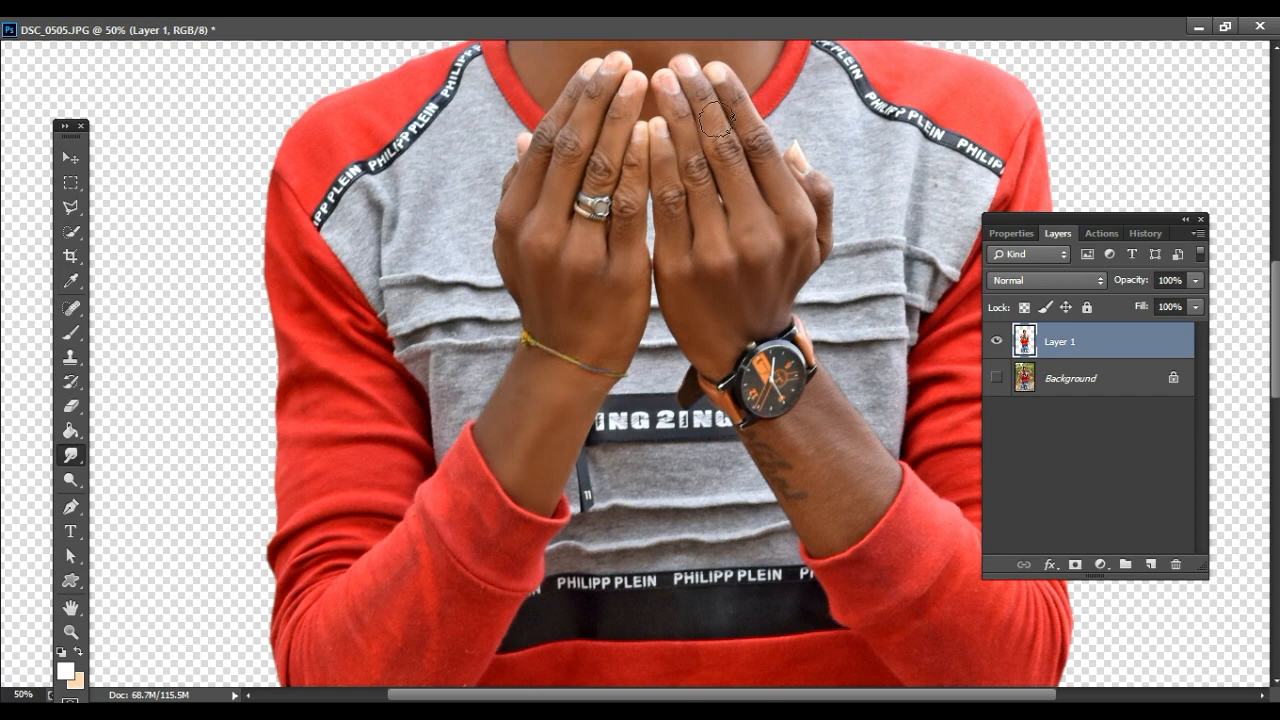
scroll(745, 187, down, 3)
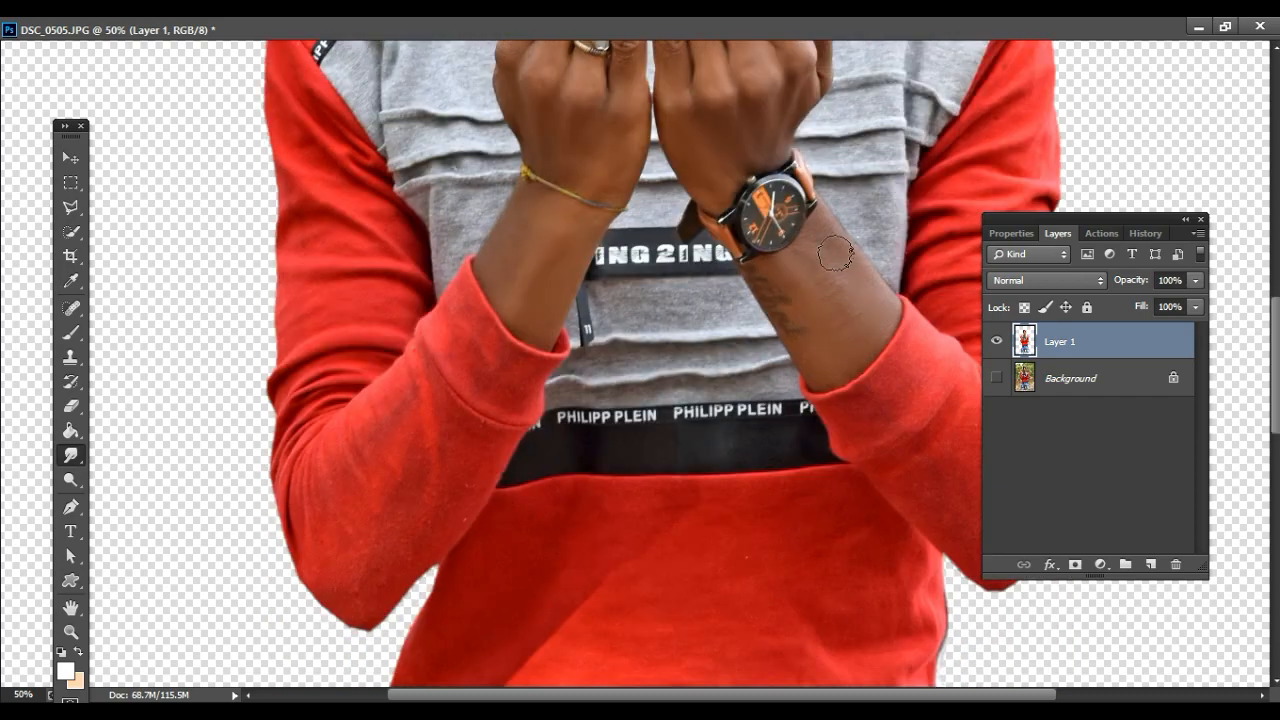
Apply the Color Efex Pro 3.0 Contrast Color Range filter with color 55°, color contrast 116%, brightness -17% and contrast 21%.
alt+click(826, 353)
alt+click(826, 353)
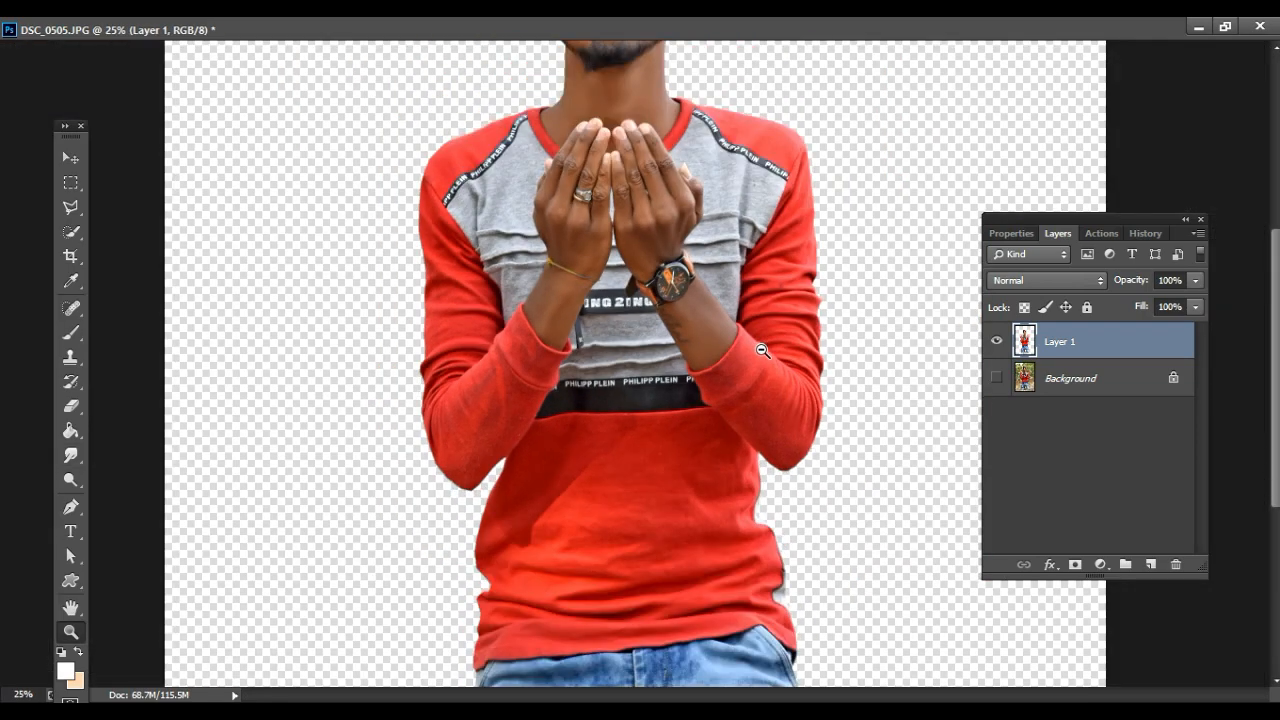
alt+click(826, 353)
alt+click(826, 353)
alt+click(826, 353)
click(1225, 27)
click(300, 31)
click(589, 536)
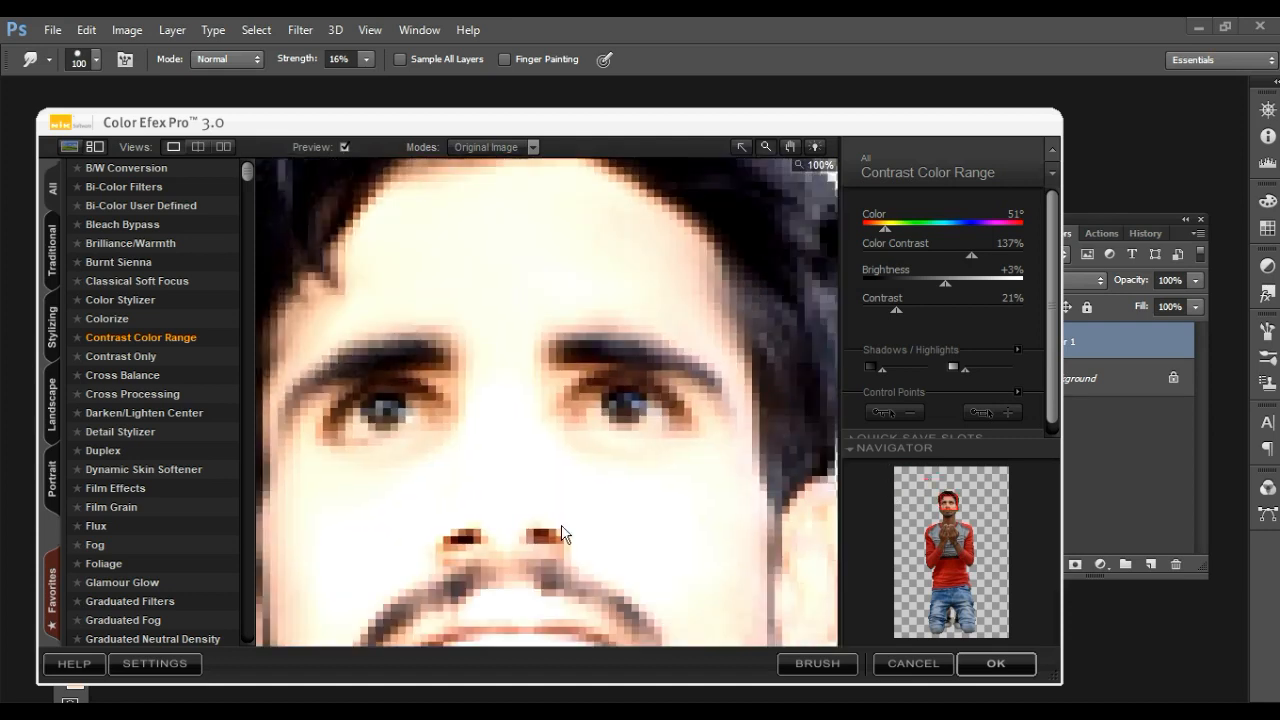
click(663, 549)
drag(971, 255, 921, 284)
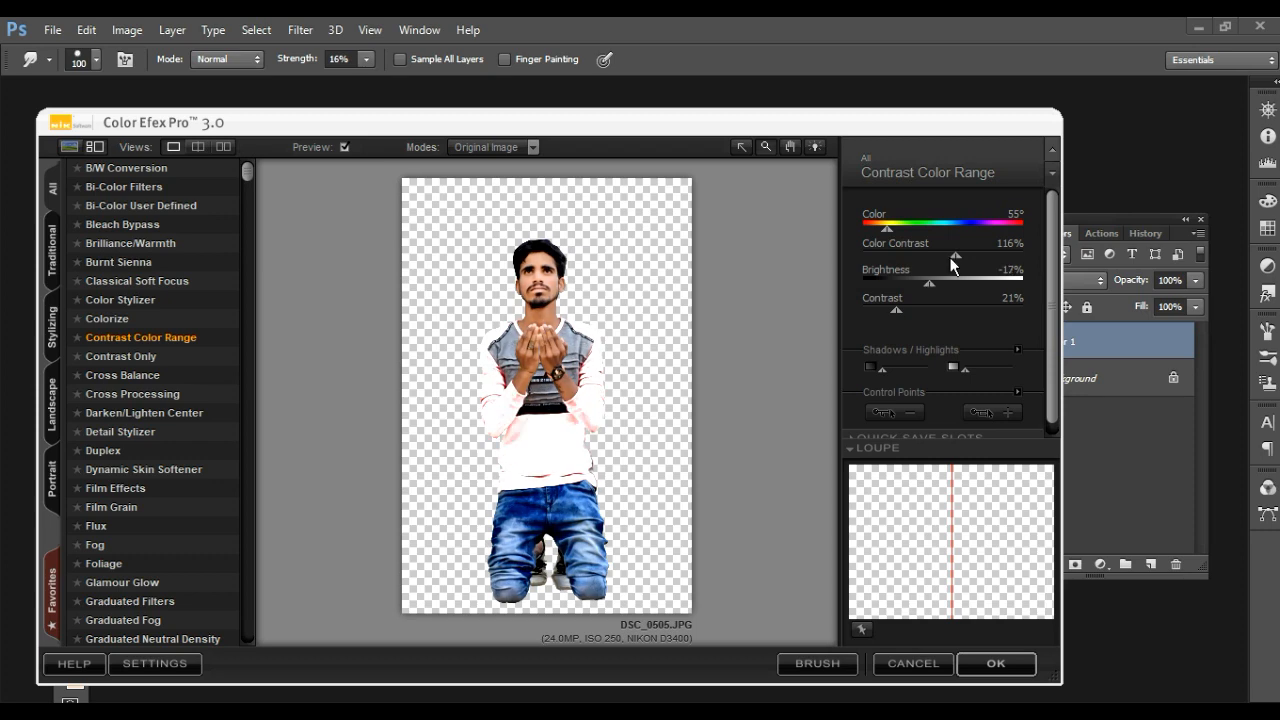
click(990, 665)
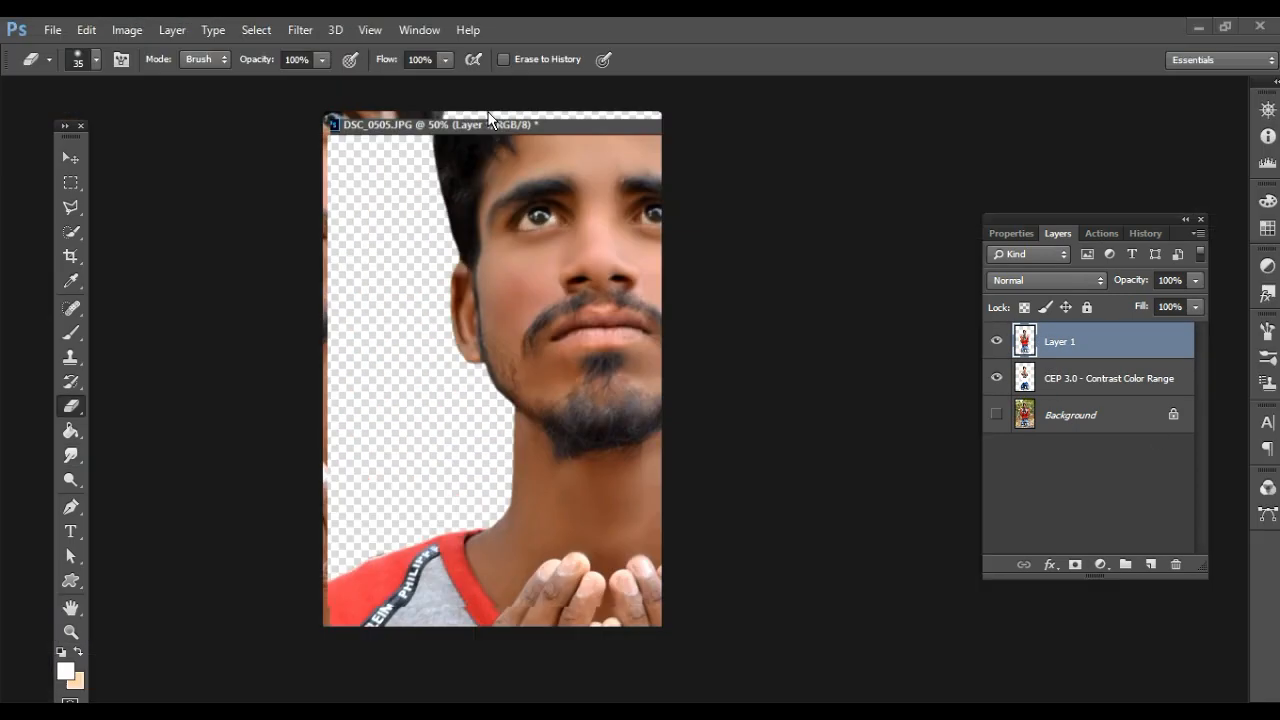
Erase Layer 1 over the hair, face, beard and neck to reveal the filtered layer beneath.
click(598, 123)
key(e)
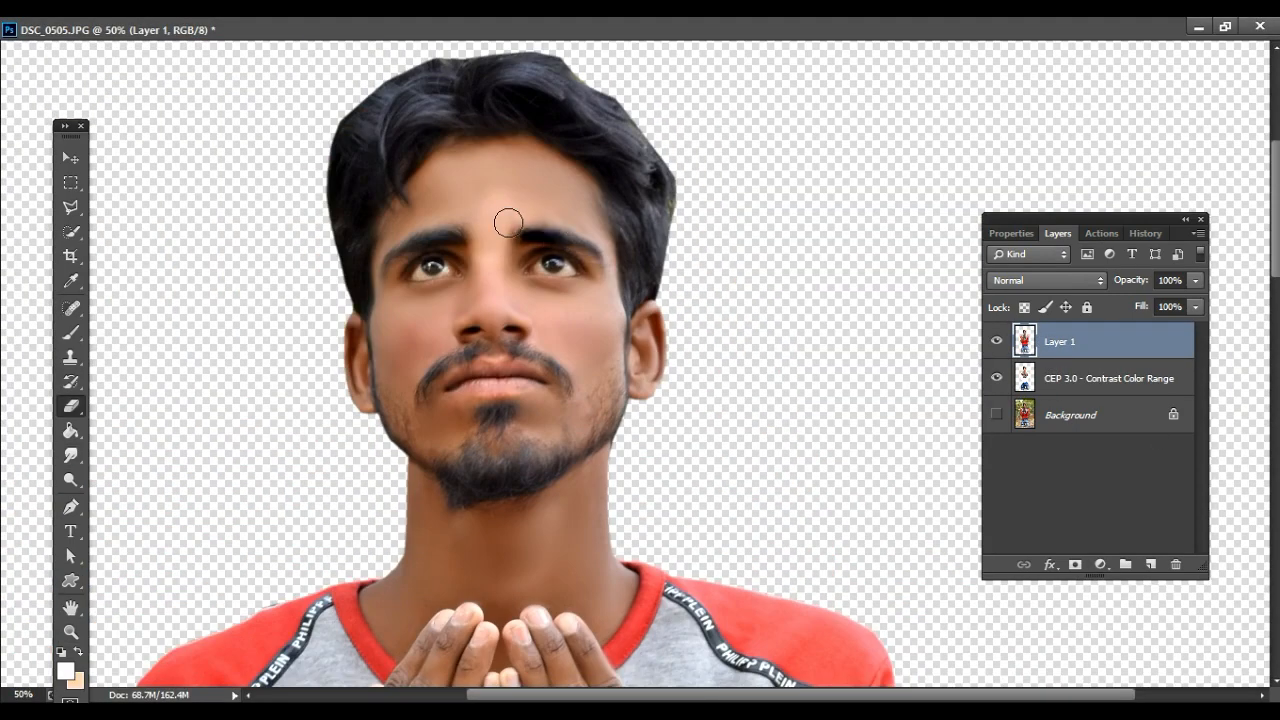
mouse_move(593, 261)
mouse_down()
mouse_move(576, 214)
mouse_move(550, 201)
mouse_move(444, 183)
mouse_move(381, 209)
mouse_move(339, 187)
mouse_move(348, 335)
mouse_move(437, 457)
mouse_move(441, 407)
mouse_move(377, 321)
mouse_move(437, 186)
mouse_move(501, 264)
mouse_move(550, 295)
mouse_move(338, 147)
mouse_up()
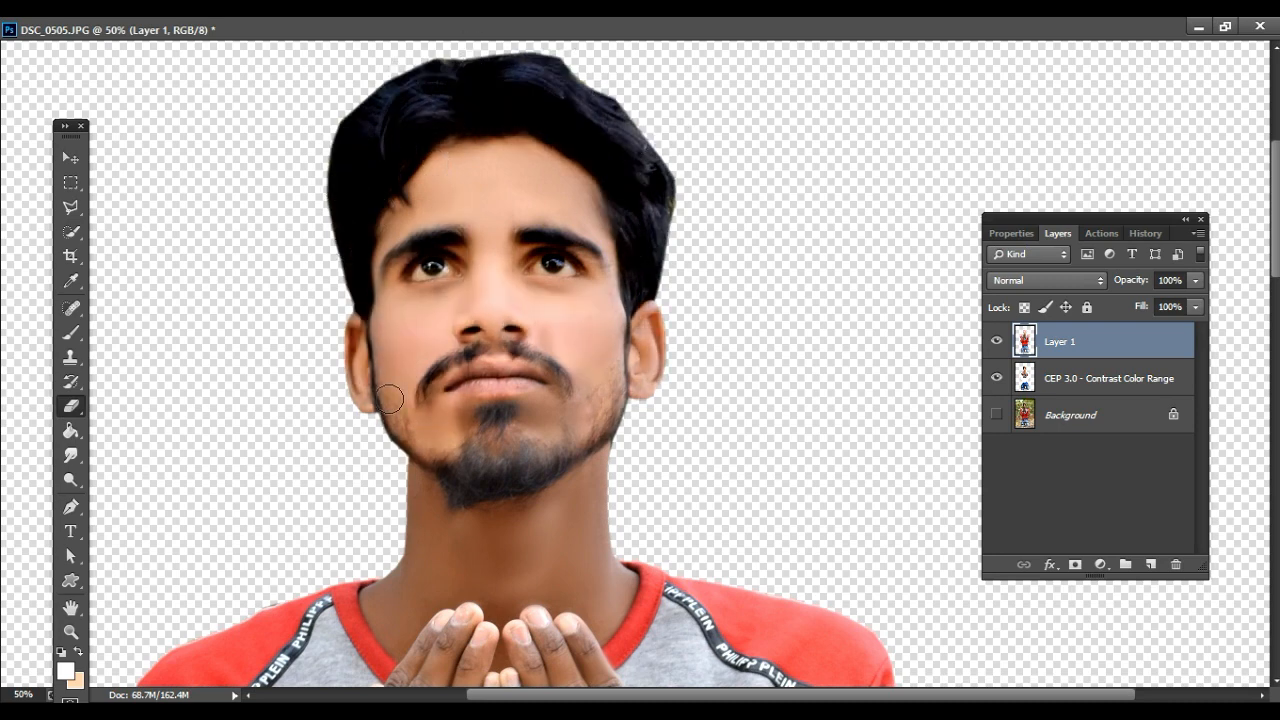
drag(469, 457, 532, 420)
key(ctrl+z)
drag(454, 415, 517, 343)
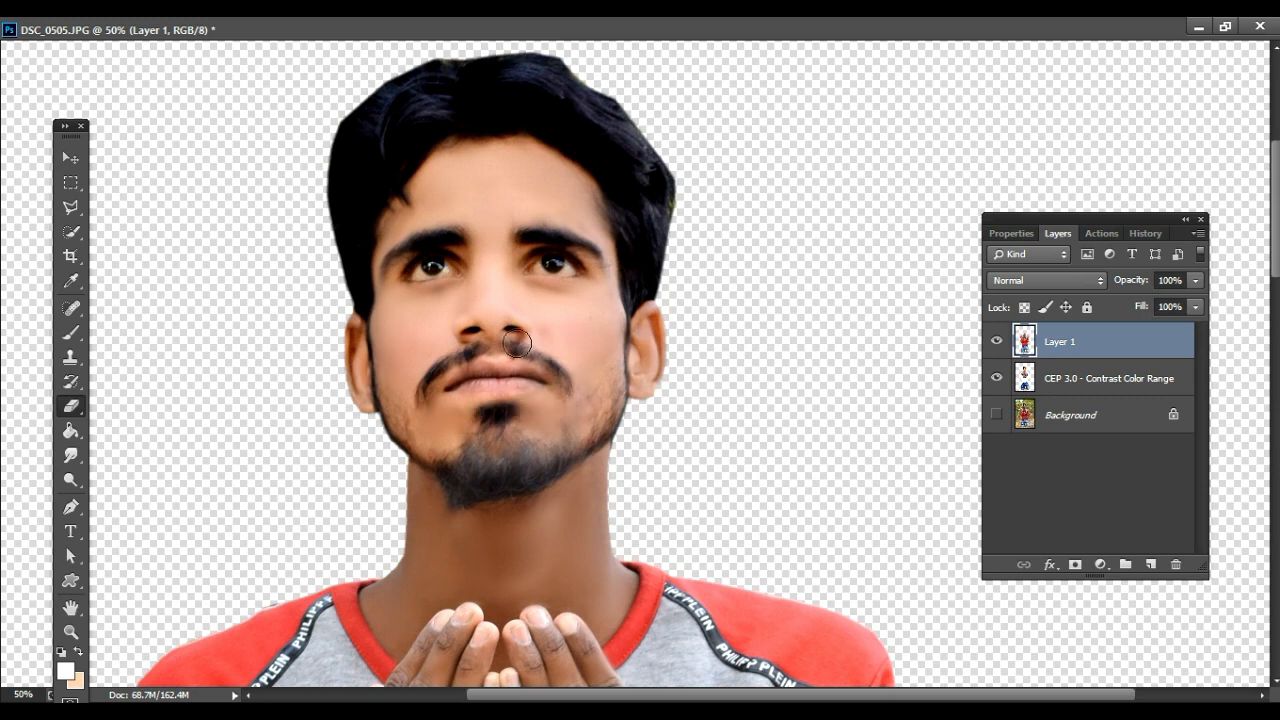
scroll(578, 470, down, 3)
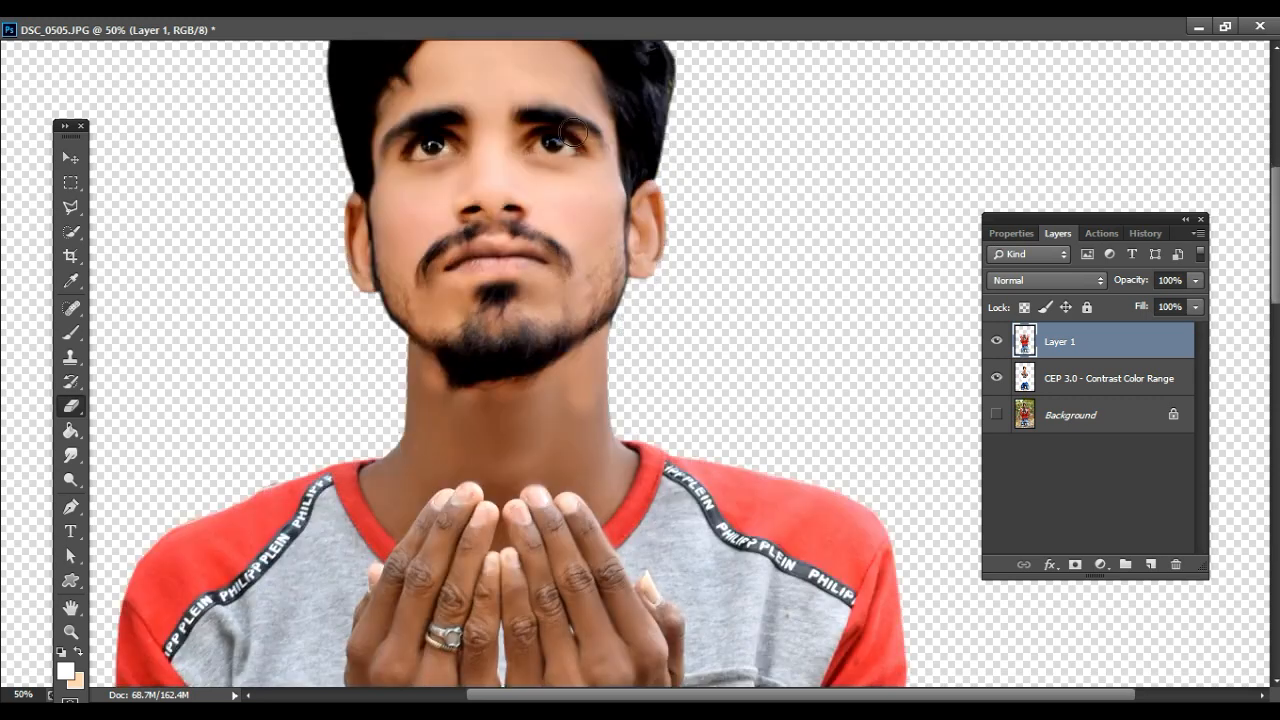
mouse_move(568, 480)
mouse_down()
mouse_move(518, 455)
mouse_move(406, 466)
mouse_up()
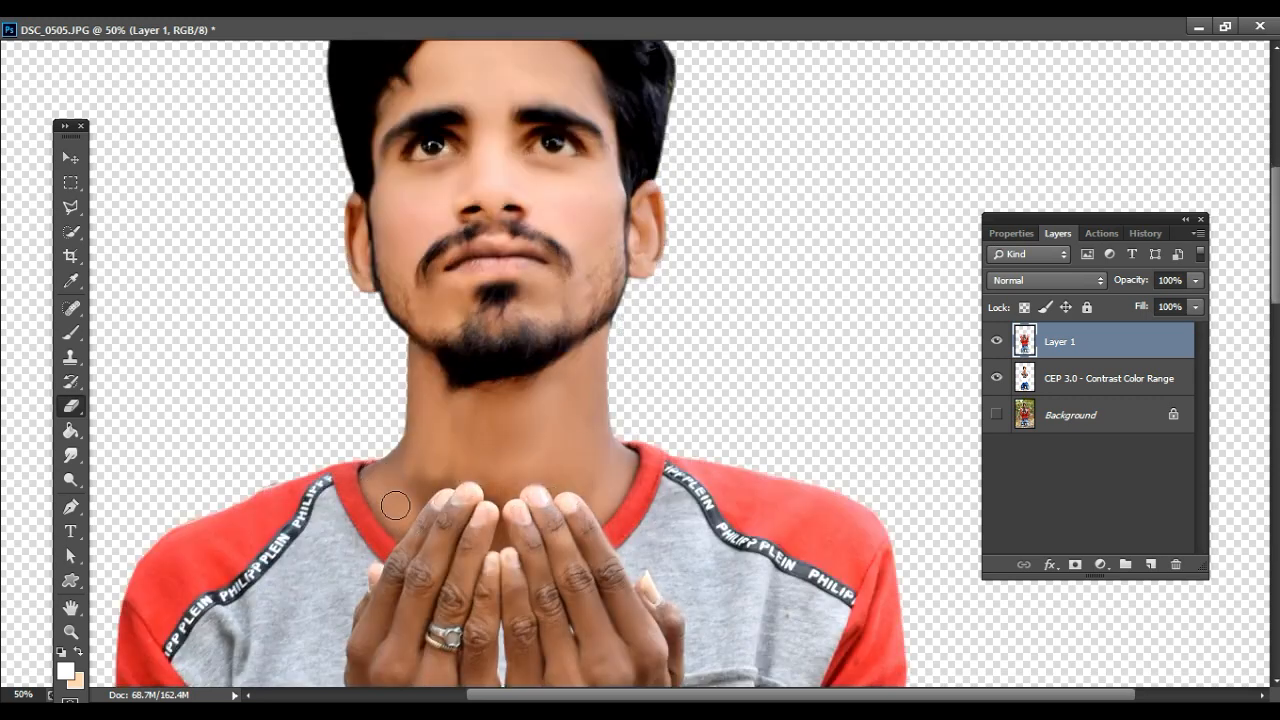
Erase Layer 1 over both hands, the ring, the watch and the forearms to reveal the filtered layer.
scroll(438, 502, down, 3)
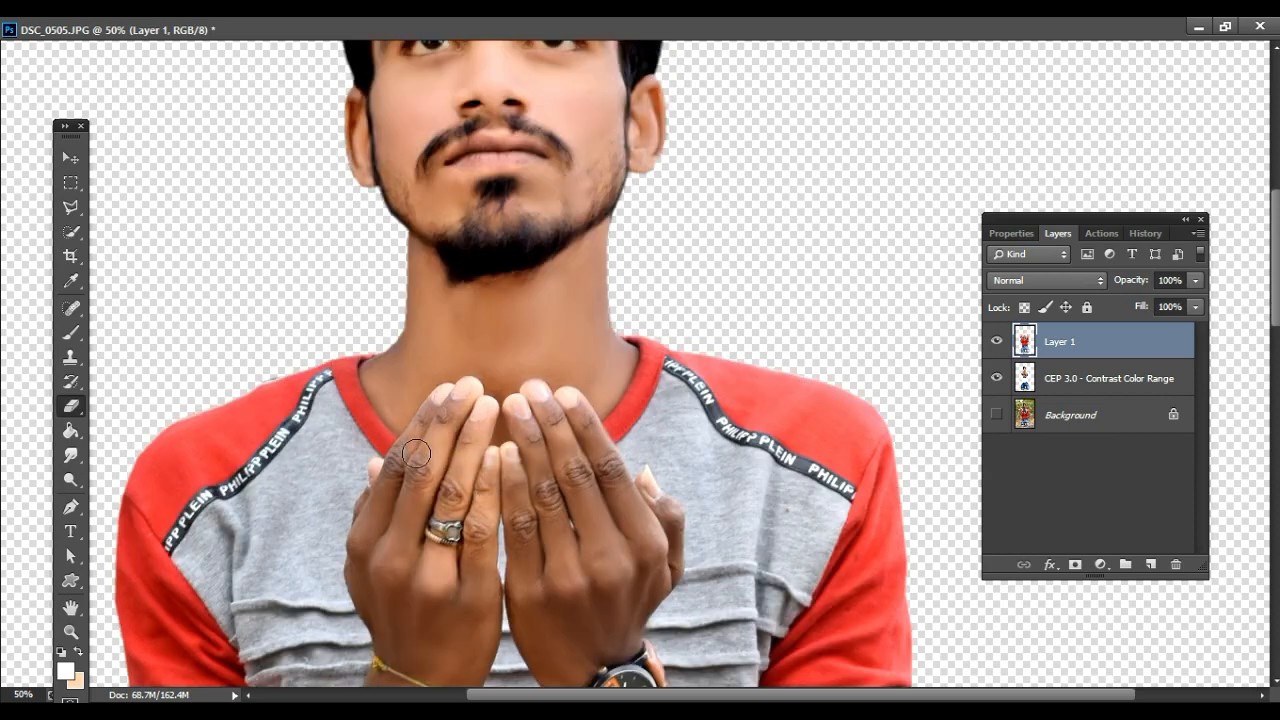
mouse_move(416, 455)
mouse_down()
mouse_move(365, 585)
mouse_move(480, 660)
mouse_move(390, 582)
mouse_move(480, 650)
mouse_up()
drag(480, 650, 570, 354)
mouse_move(547, 400)
mouse_down()
mouse_move(477, 464)
mouse_move(456, 409)
mouse_move(438, 478)
mouse_move(481, 529)
mouse_up()
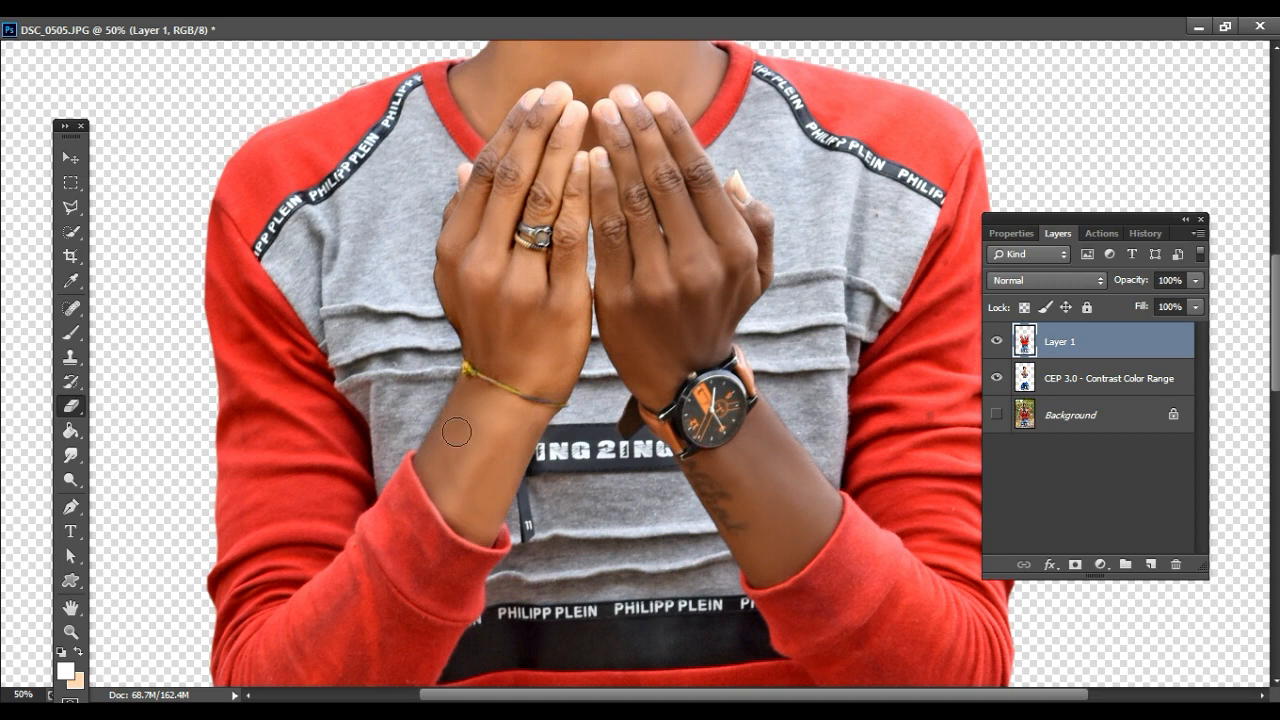
mouse_move(829, 506)
mouse_down()
mouse_move(731, 463)
mouse_move(756, 442)
mouse_move(731, 437)
mouse_move(821, 522)
mouse_move(766, 567)
mouse_up()
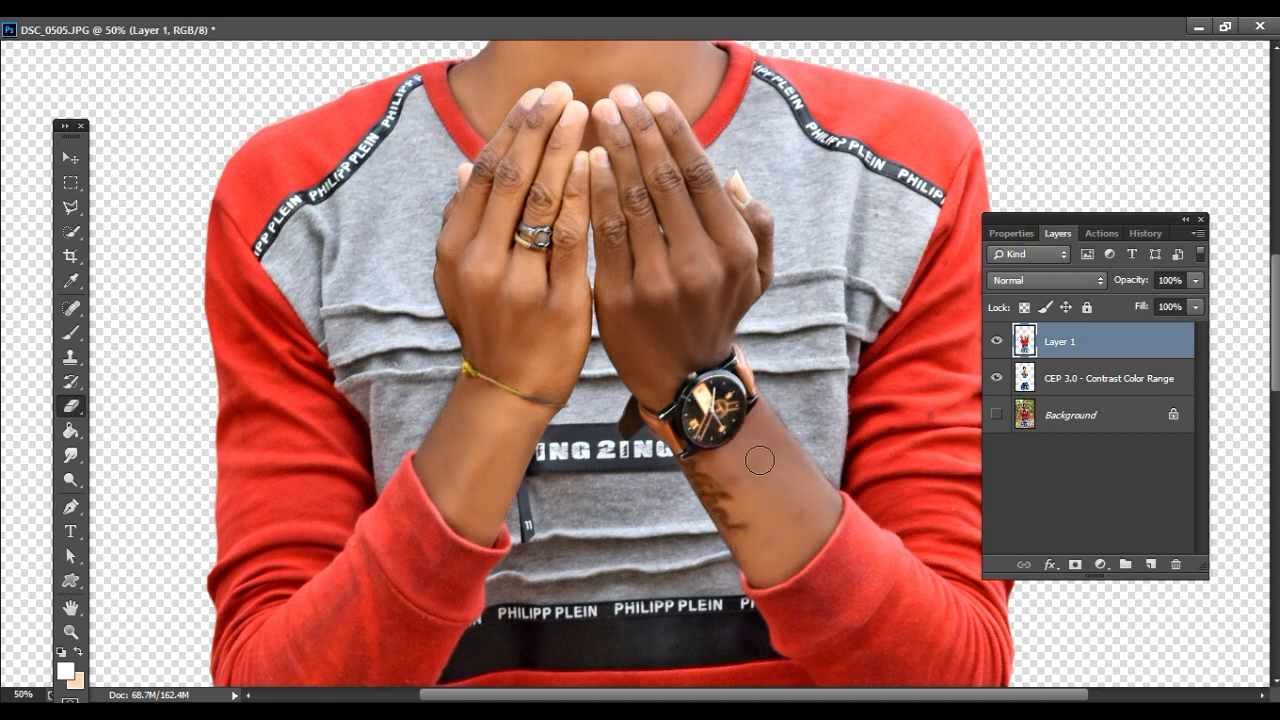
mouse_move(633, 360)
mouse_down()
mouse_move(700, 335)
mouse_move(697, 173)
mouse_up()
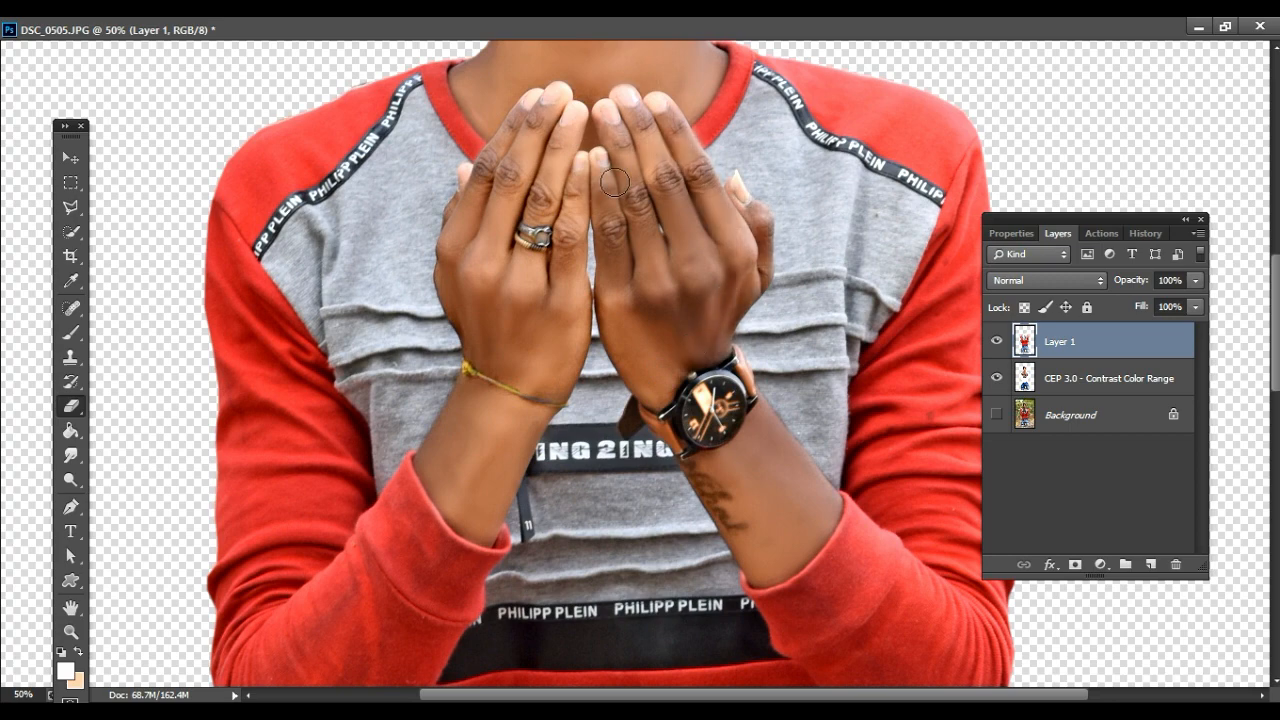
mouse_move(614, 182)
mouse_down()
mouse_move(700, 295)
mouse_move(651, 300)
mouse_up()
Erase Layer 1 over the jeans down to both knees, enlarging the eraser for the wider areas.
scroll(724, 328, down, 5)
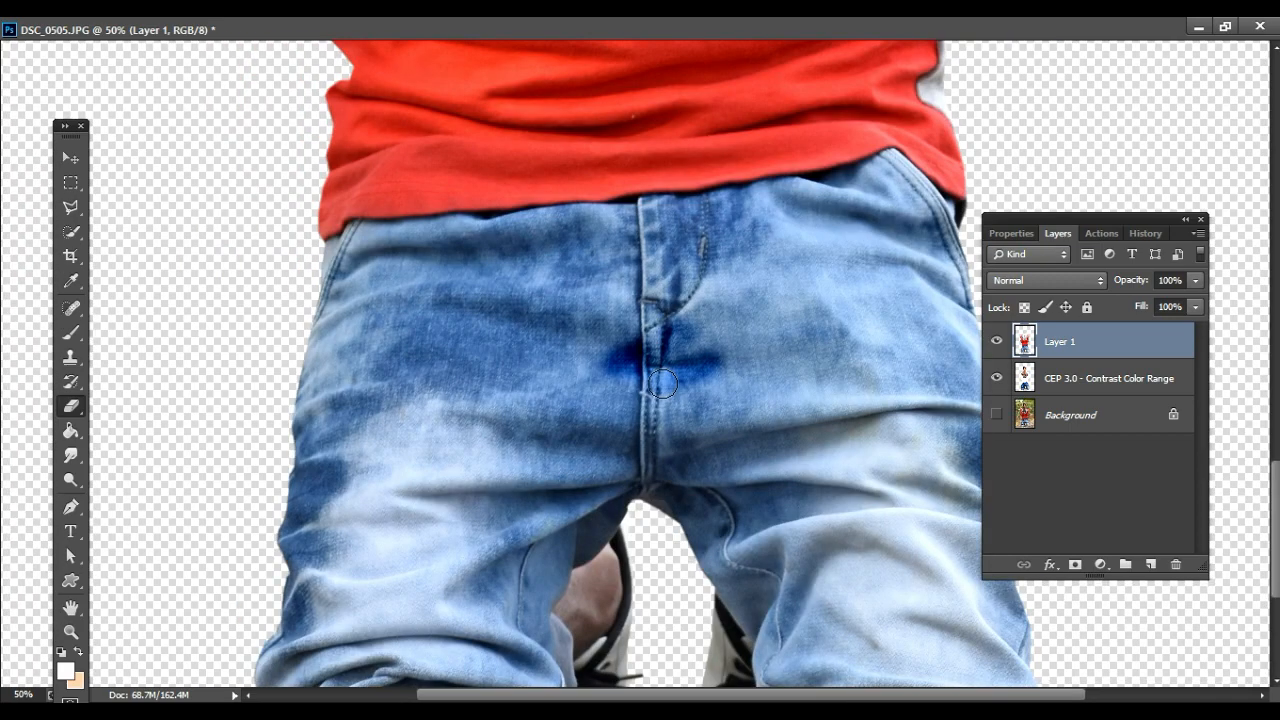
mouse_move(588, 400)
mouse_down()
mouse_move(530, 346)
mouse_move(542, 290)
mouse_move(437, 288)
mouse_move(373, 315)
mouse_move(747, 270)
mouse_move(845, 242)
mouse_move(933, 474)
mouse_move(829, 615)
mouse_move(744, 673)
mouse_move(569, 407)
mouse_move(342, 505)
mouse_move(325, 291)
mouse_up()
drag(525, 620, 560, 306)
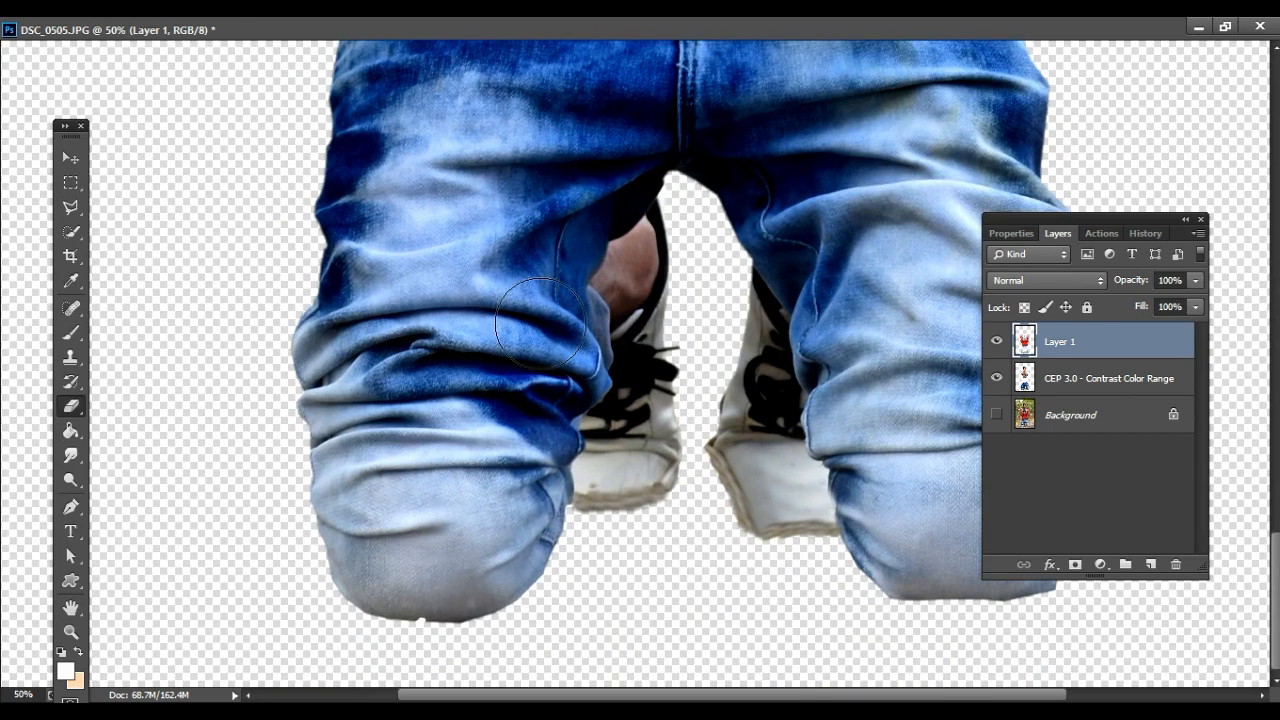
mouse_move(530, 390)
mouse_down()
mouse_move(608, 541)
mouse_move(970, 550)
mouse_up()
drag(1085, 219, 787, 222)
drag(1032, 515, 1051, 340)
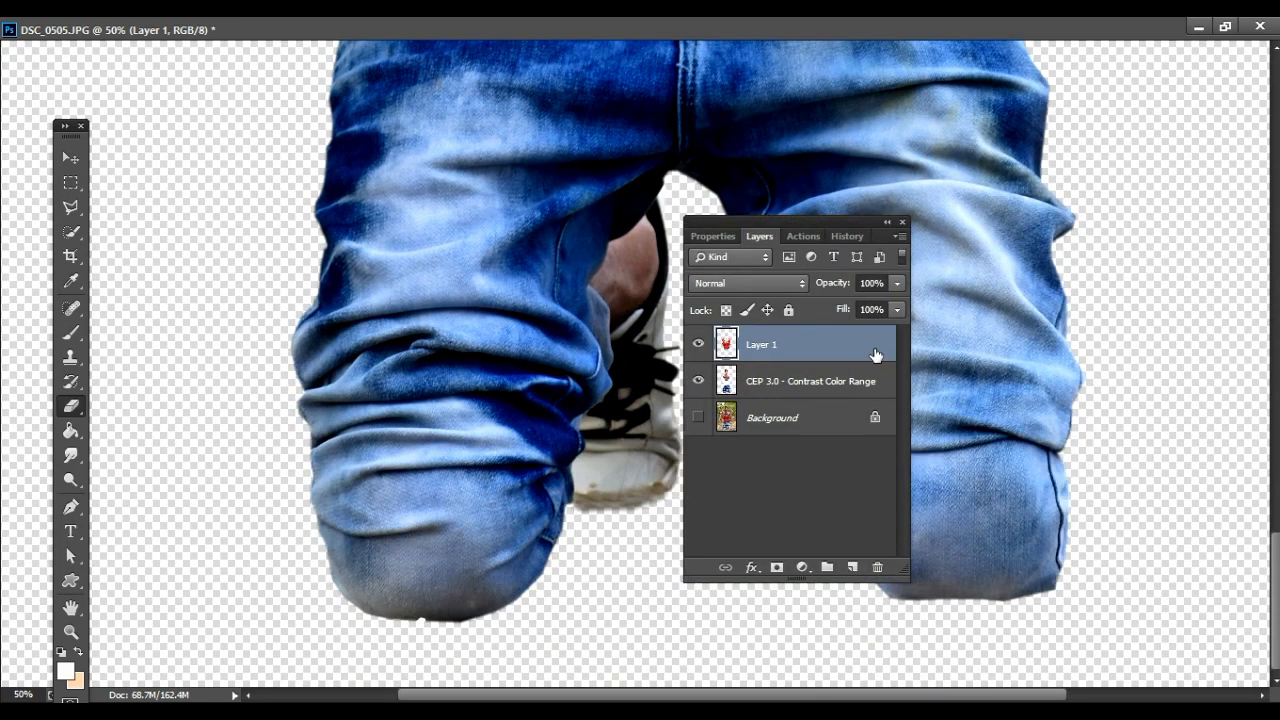
Merge Layer 1 down into the CEP 3.0 - Contrast Color Range layer.
alt+click(584, 346)
alt+click(584, 346)
alt+click(584, 346)
alt+click(584, 346)
alt+click(584, 346)
right_click(793, 345)
click(848, 557)
drag(874, 238, 1181, 271)
Start the Camera Raw filter and set Exposure +0.15, Highlights +5, Shadows +23, Whites +28, Blacks +28 and Clarity +10.
click(1225, 27)
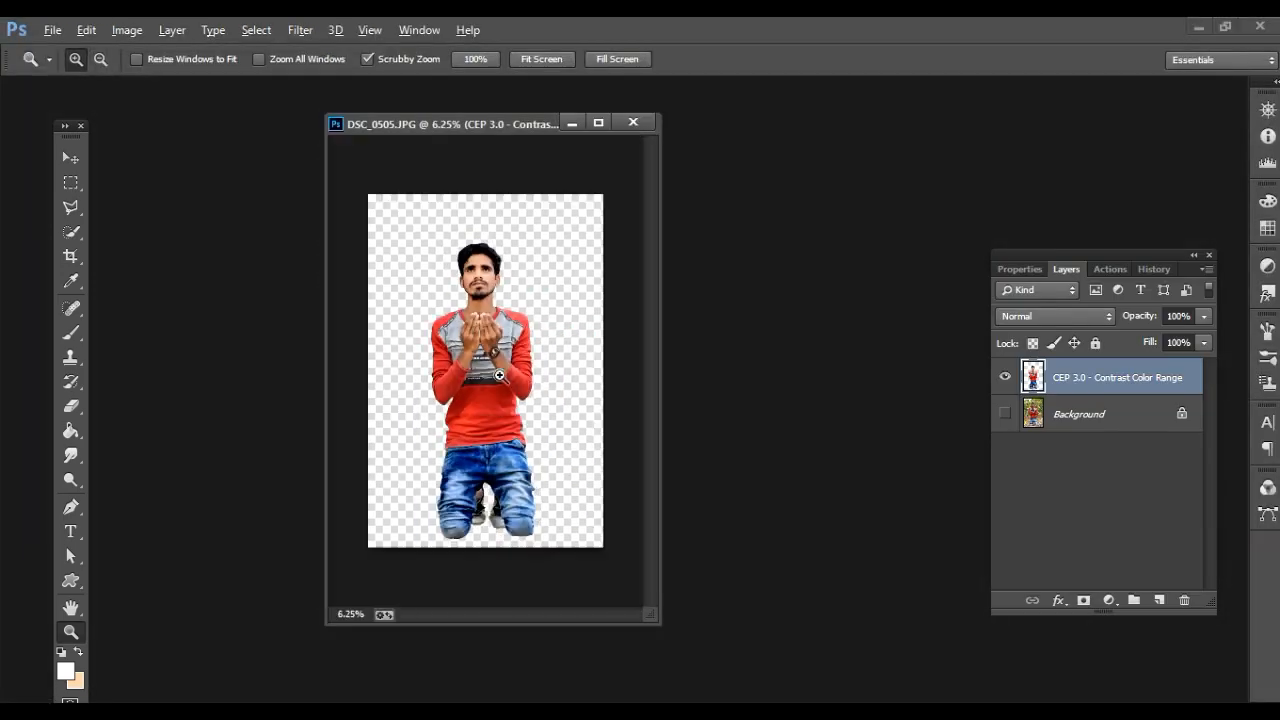
click(300, 30)
click(339, 135)
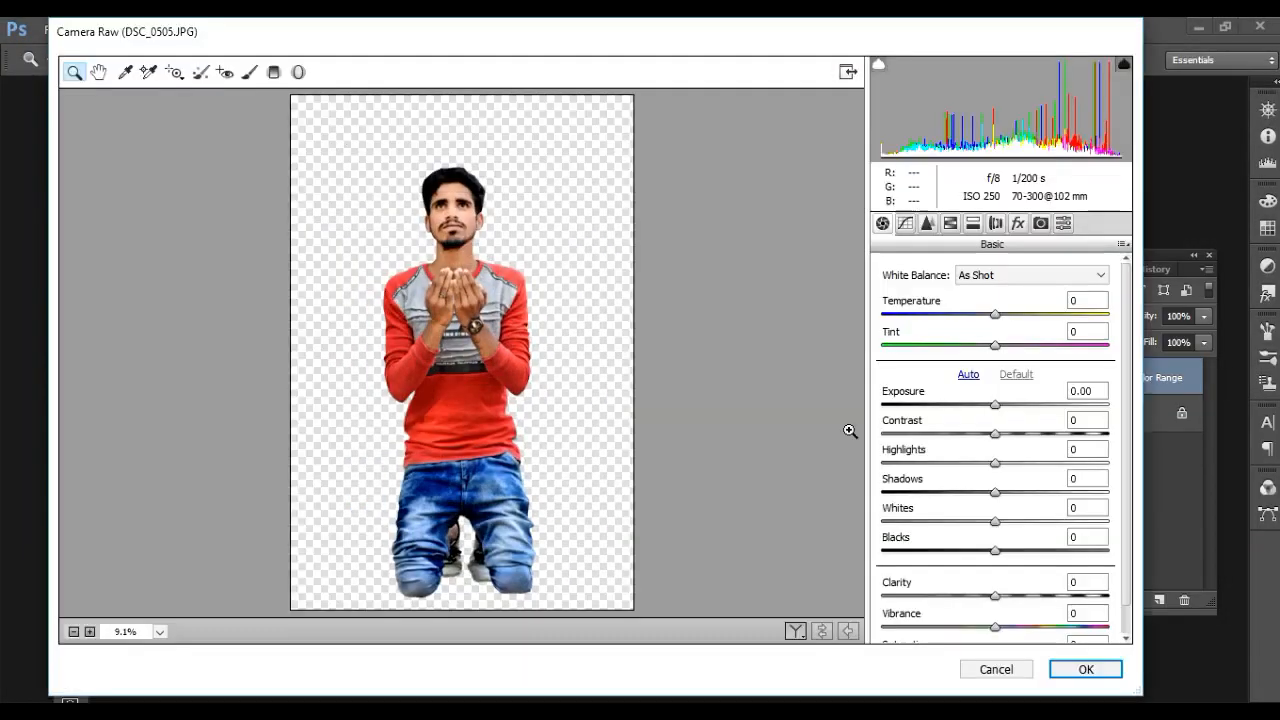
drag(995, 596, 1006, 597)
drag(995, 551, 1027, 552)
drag(995, 522, 1000, 463)
drag(995, 404, 998, 404)
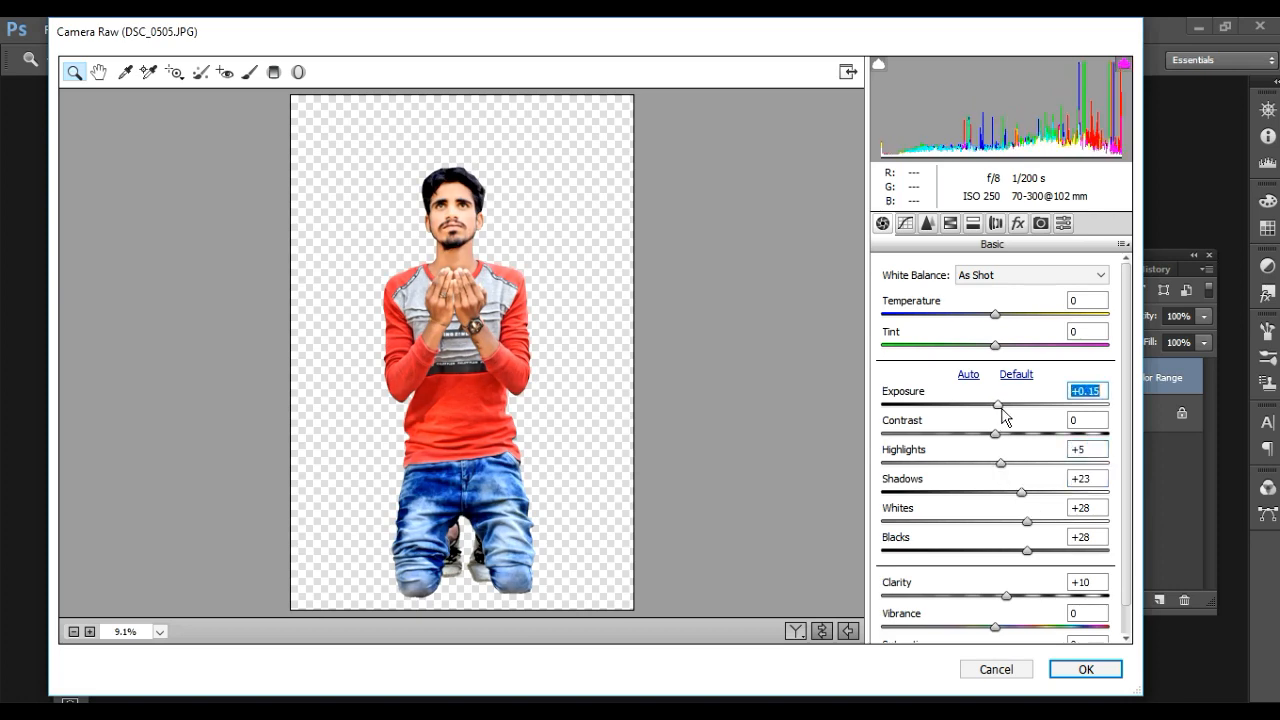
Set the HSL saturation to Reds +24, Oranges -10, Yellows -17 and Blues +65.
click(950, 223)
click(934, 296)
drag(1000, 357, 990, 388)
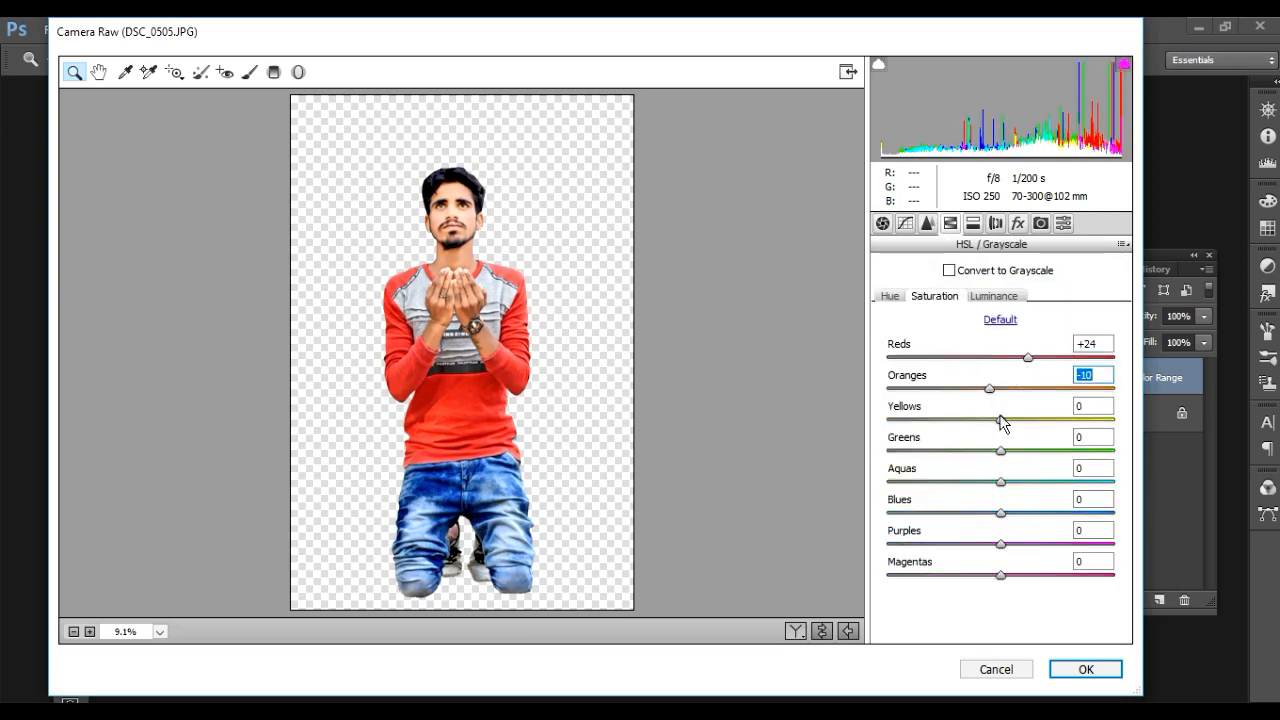
drag(999, 511, 1075, 512)
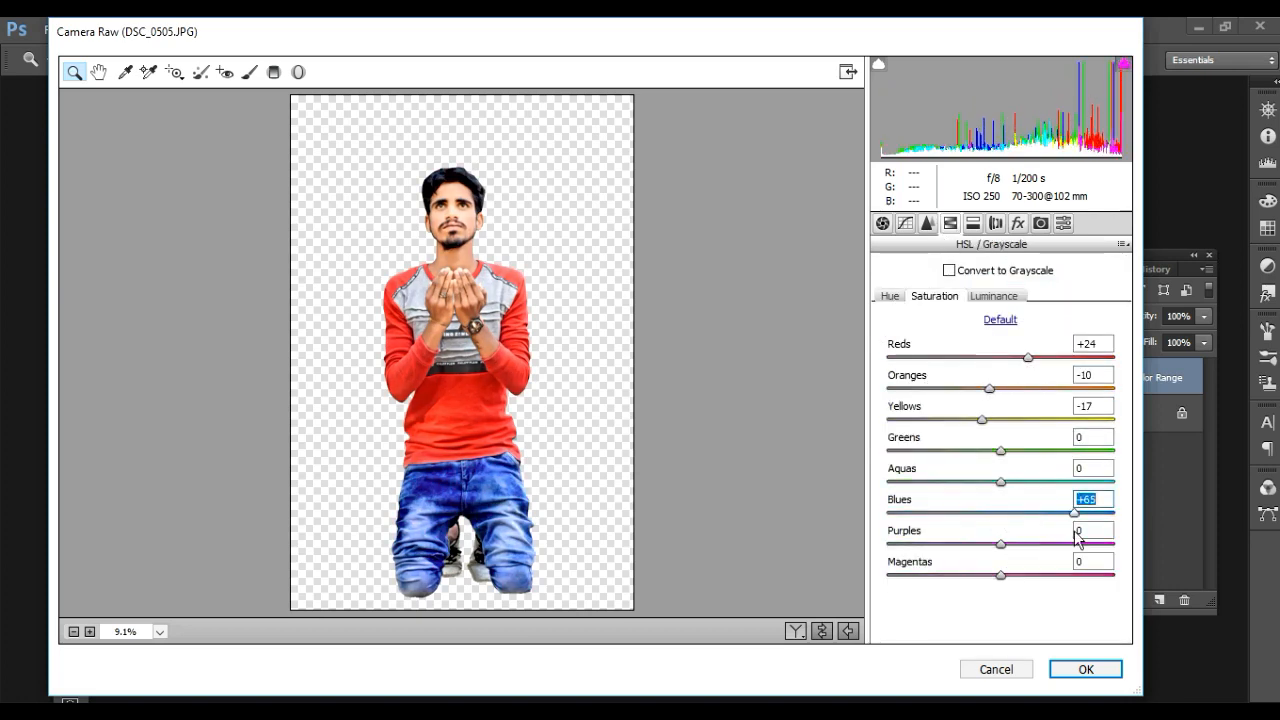
Set the HSL luminance to Reds -19, Oranges +6, Yellows +19, Greens +16, Aquas +5 and Blues -23, and apply the filter.
click(993, 296)
drag(1000, 357, 1007, 388)
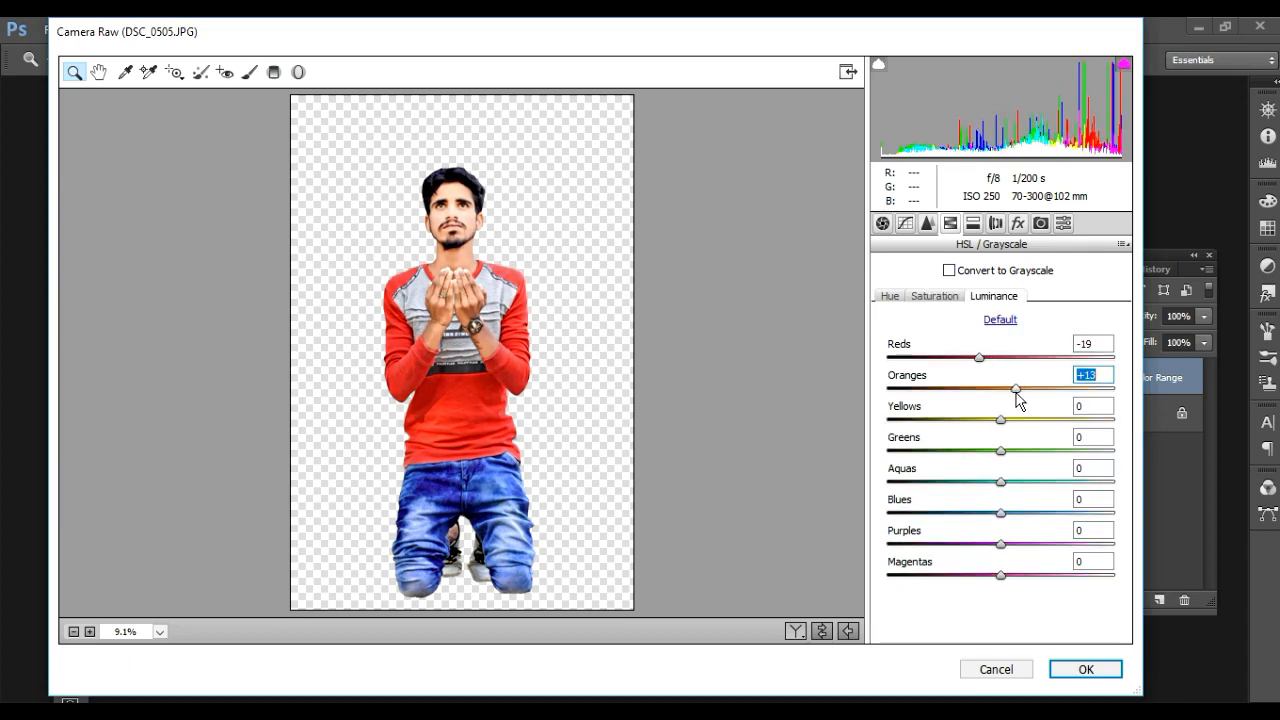
drag(991, 440, 1022, 430)
drag(1000, 451, 1017, 451)
mouse_move(1000, 482)
mouse_down()
mouse_move(1084, 497)
mouse_move(1006, 490)
mouse_up()
drag(1000, 513, 975, 514)
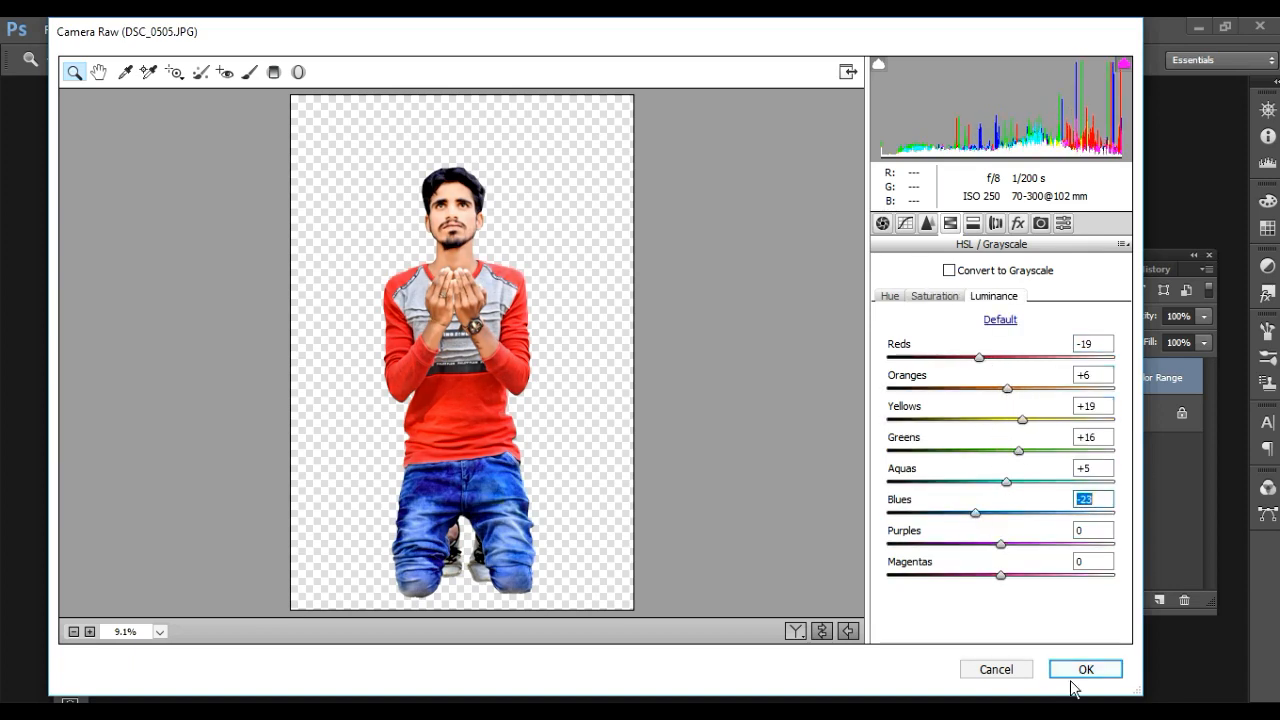
click(1075, 673)
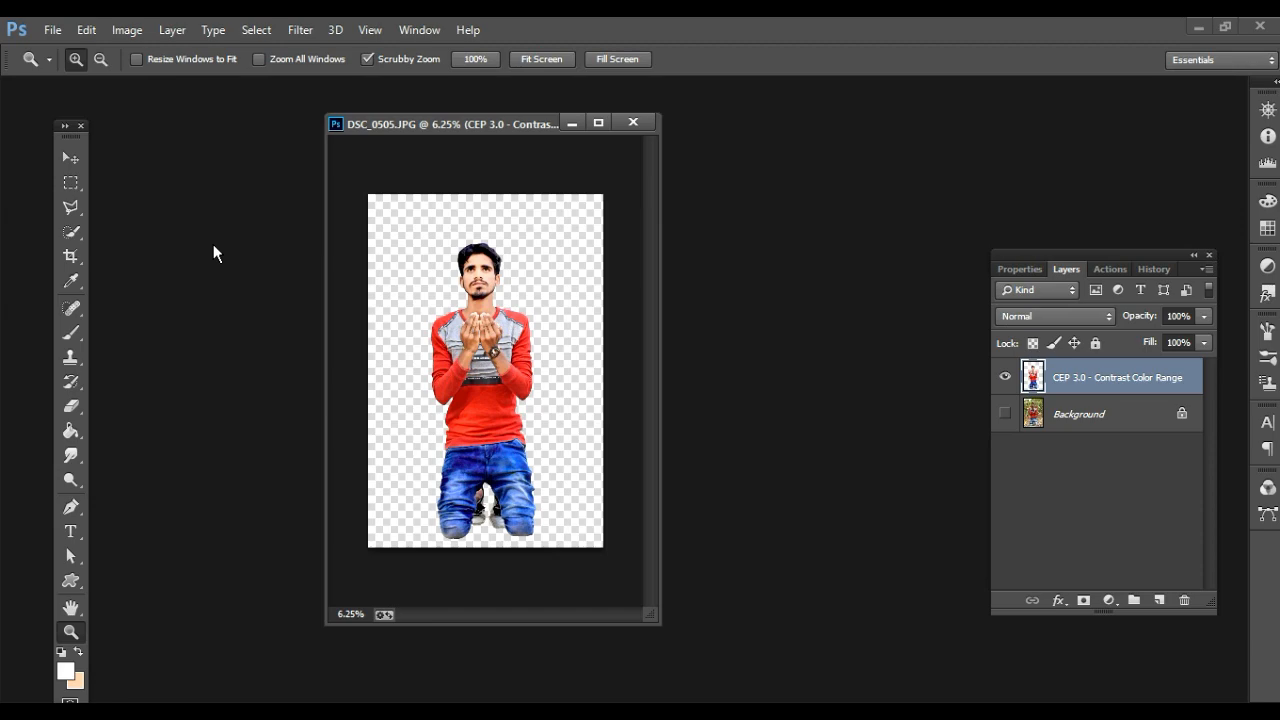
Open the mosque image PicsArt_06-05-12.10.22.jpg from Downloads and bring it into the DSC_0505.JPG document as a layer.
key(ctrl+o)
click(85, 286)
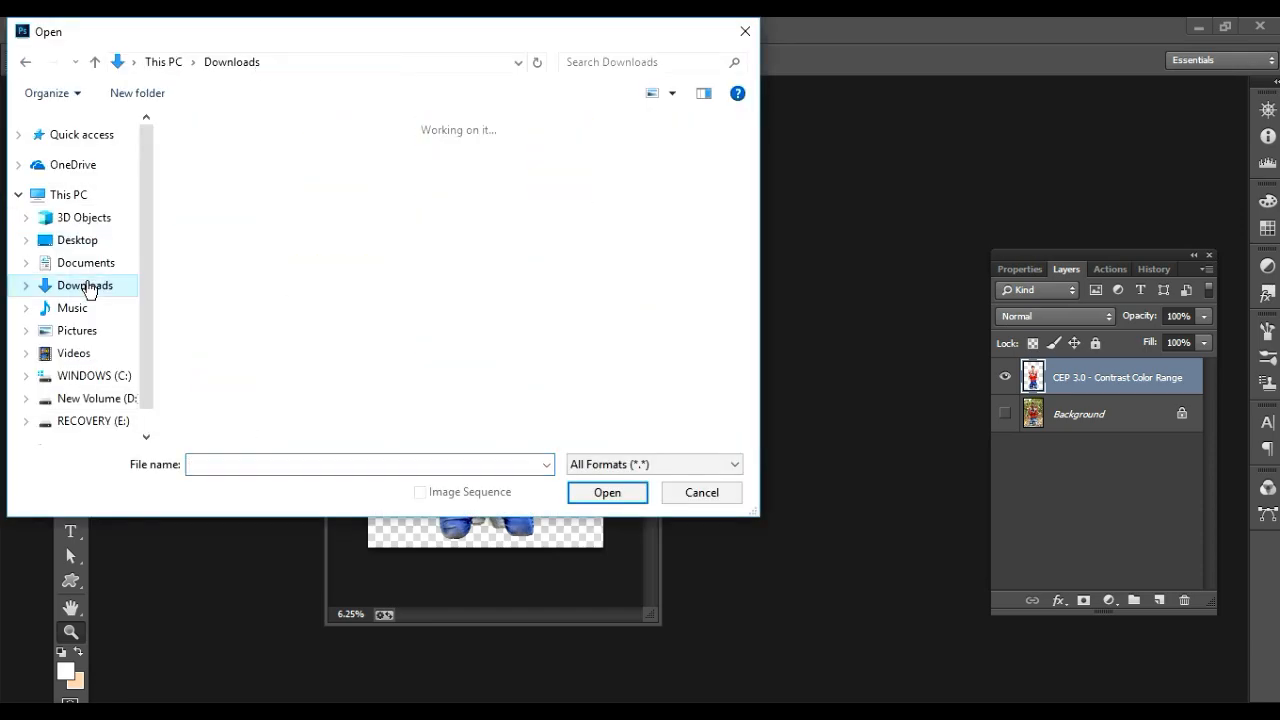
scroll(450, 305, down, 1)
drag(751, 207, 754, 385)
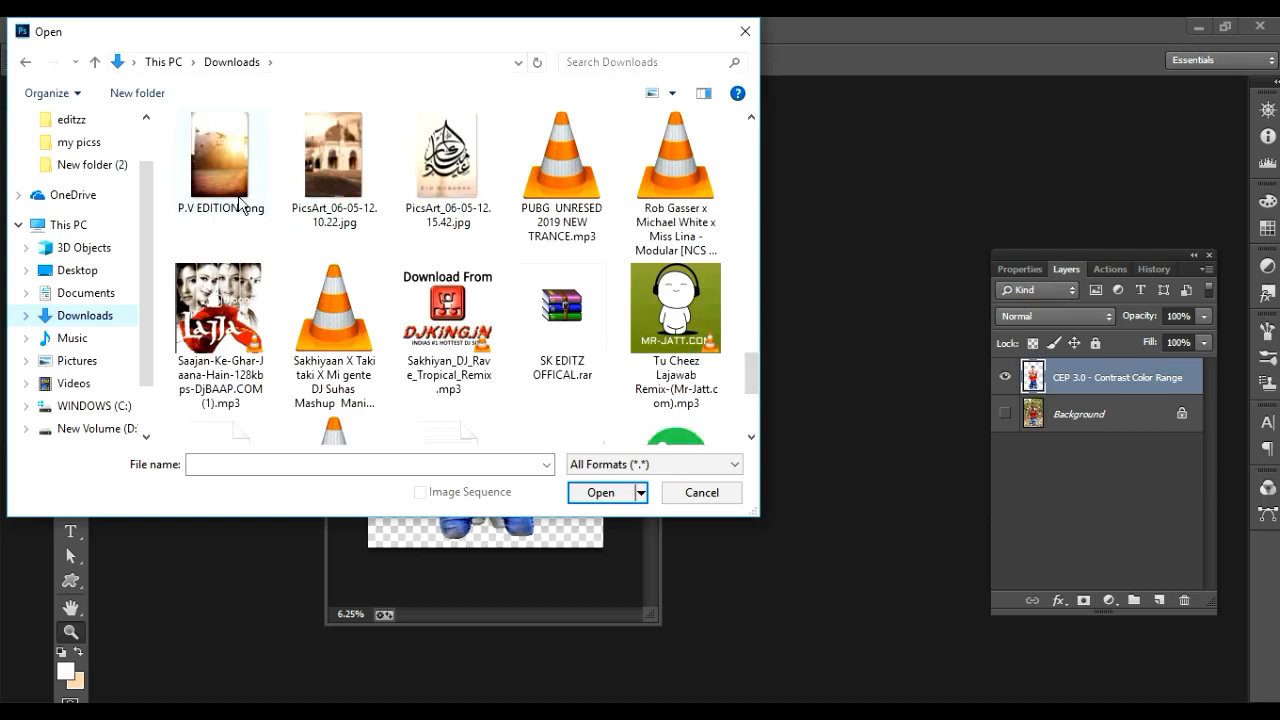
double_click(334, 160)
drag(377, 376, 398, 366)
click(598, 122)
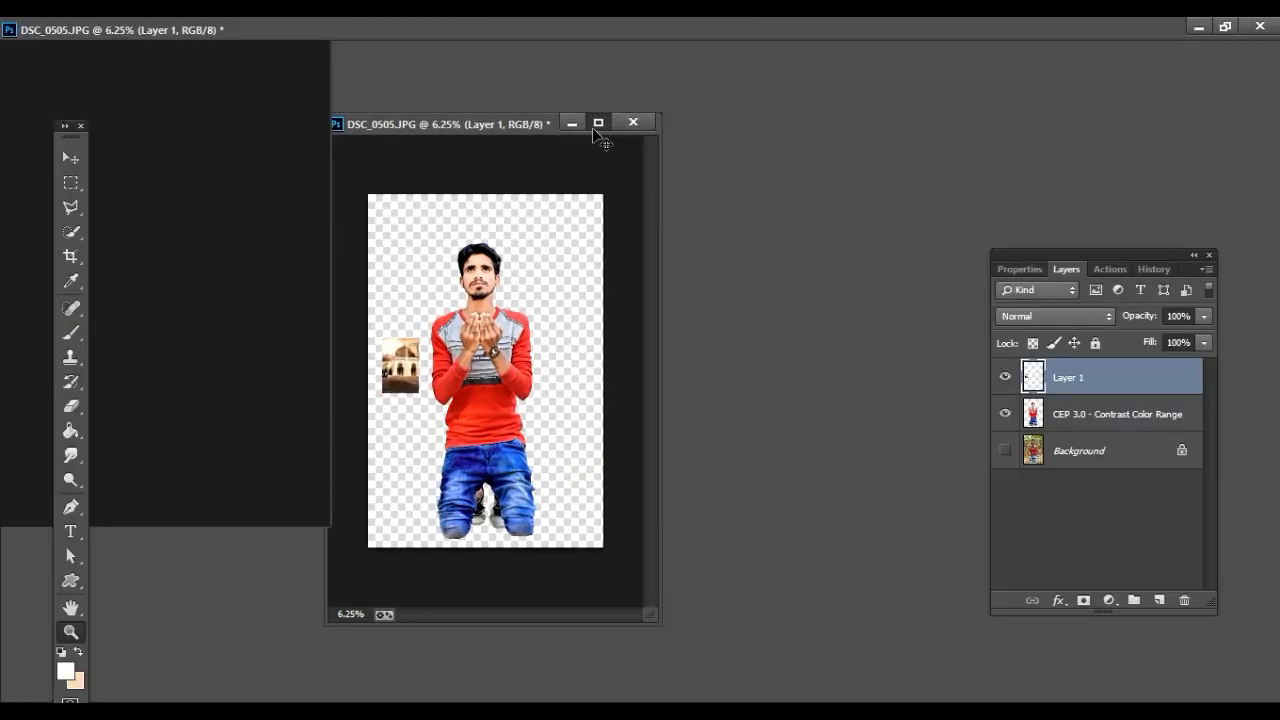
Scale the mosque image to fill the canvas and place the man's layer above it.
key(ctrl+t)
drag(550, 350, 537, 197)
drag(559, 243, 743, 541)
key(Return)
drag(1074, 414, 1072, 377)
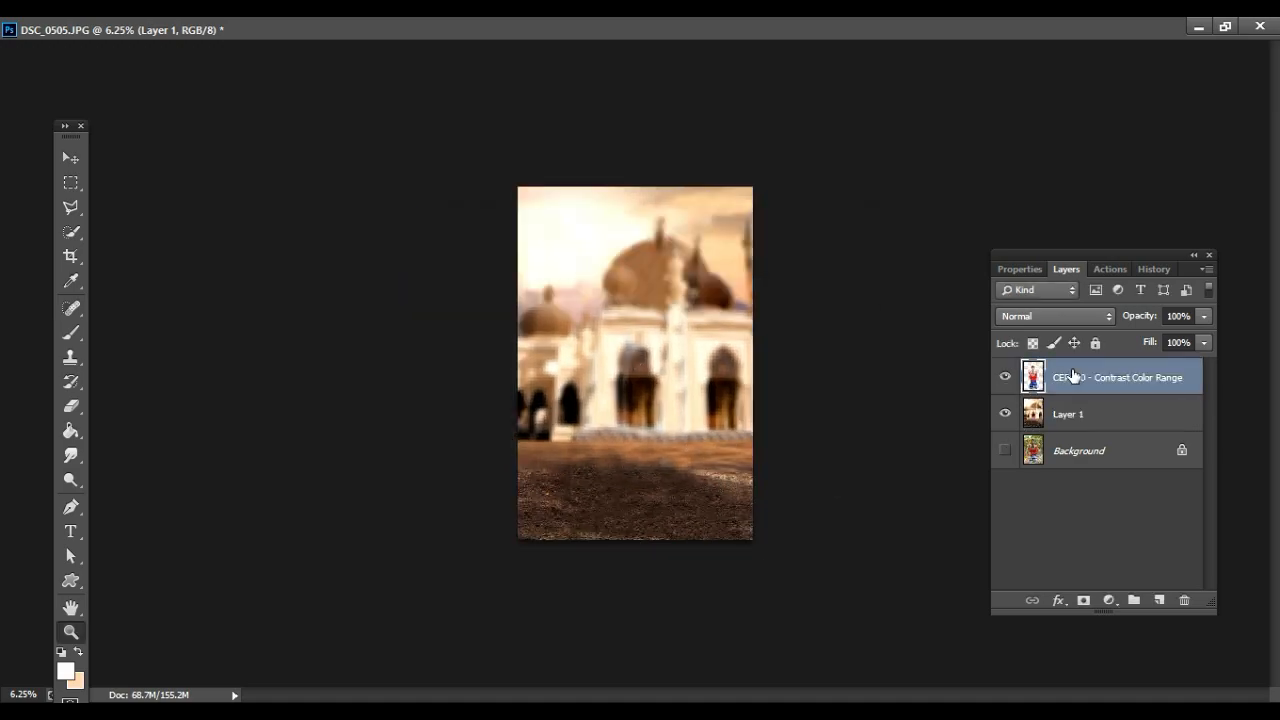
Touch up the lower edges of the man's layer around the knees and shoes with the Eraser.
click(629, 492)
click(629, 492)
click(629, 492)
click(629, 492)
key(e)
drag(630, 398, 632, 200)
key(z)
click(638, 534)
alt+click(638, 534)
alt+click(638, 534)
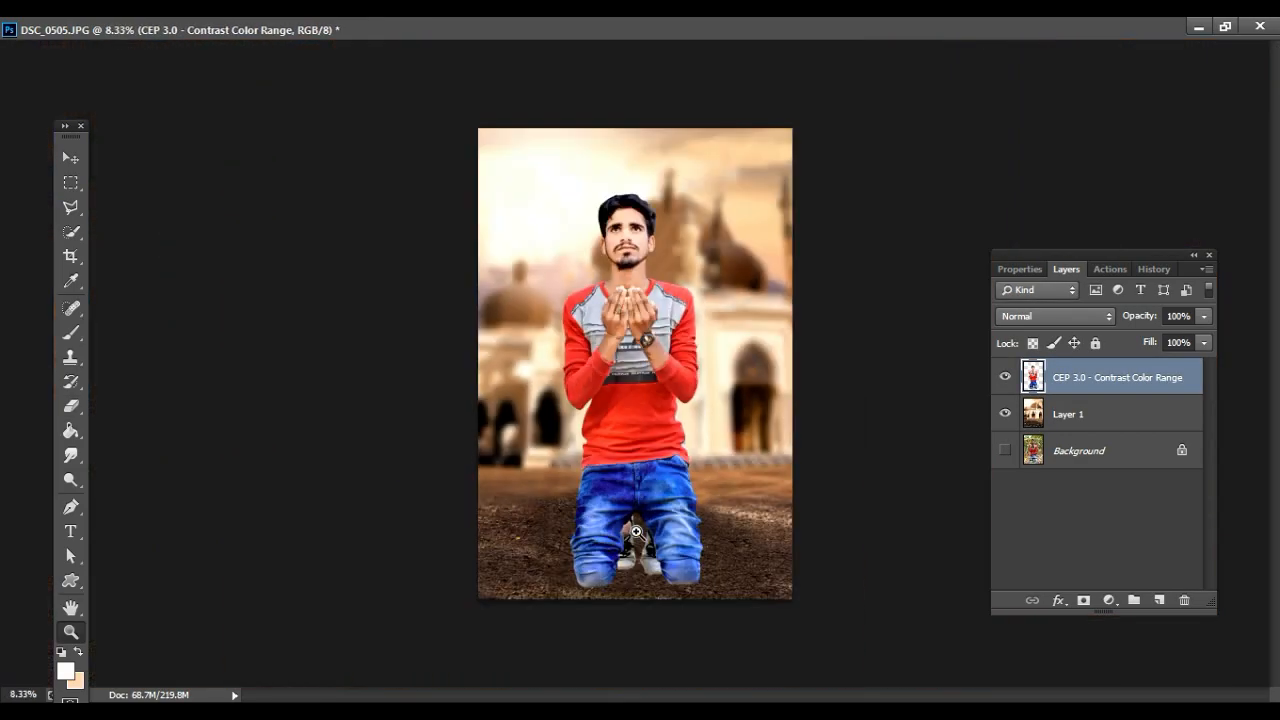
Start opening another image and browse the editzz folder on New Volume (D:).
click(1228, 28)
click(302, 110)
double_click(161, 157)
click(72, 180)
click(318, 268)
key(e)
scroll(562, 350, down, 2)
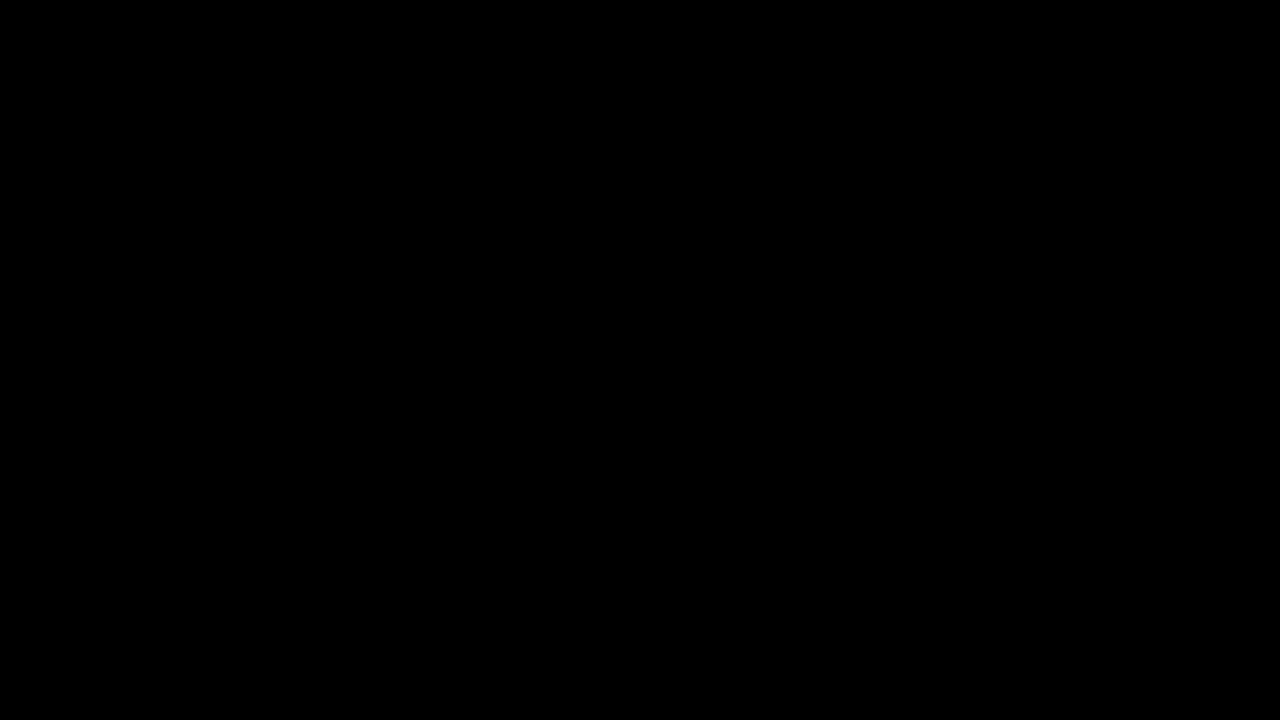
scroll(755, 252, down, 3)
scroll(755, 252, up, 5)
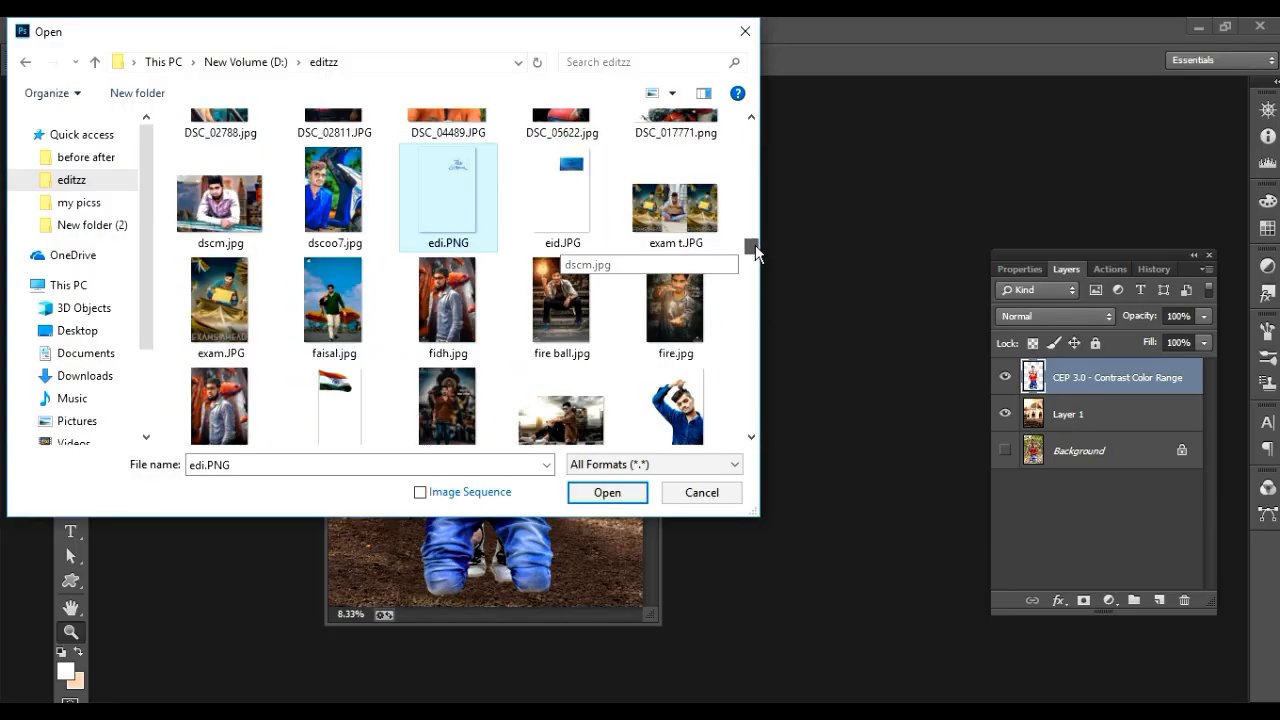
Limit the file list to PNG format, open the blue Eid Mubarak mosque image from editzz and bring it into DSC_0505.JPG as a layer.
click(706, 463)
click(640, 304)
scroll(748, 213, down, 3)
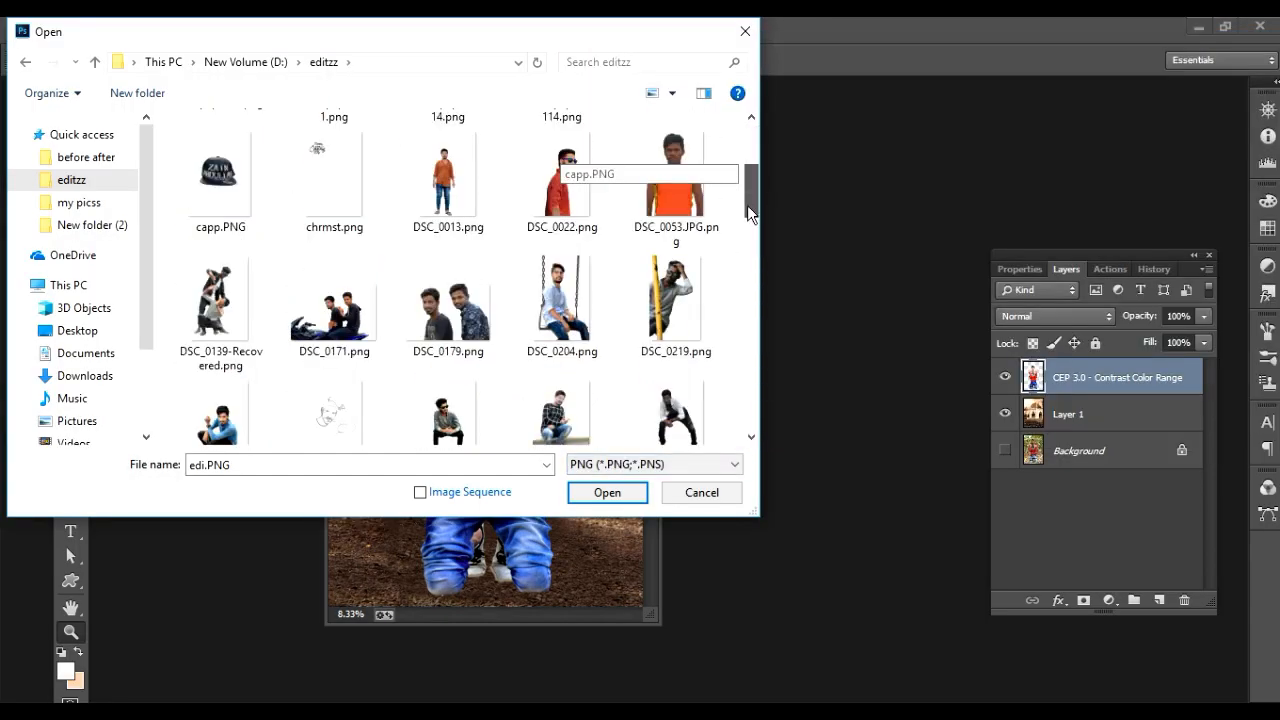
drag(749, 208, 749, 368)
click(562, 340)
click(612, 491)
drag(265, 438, 474, 424)
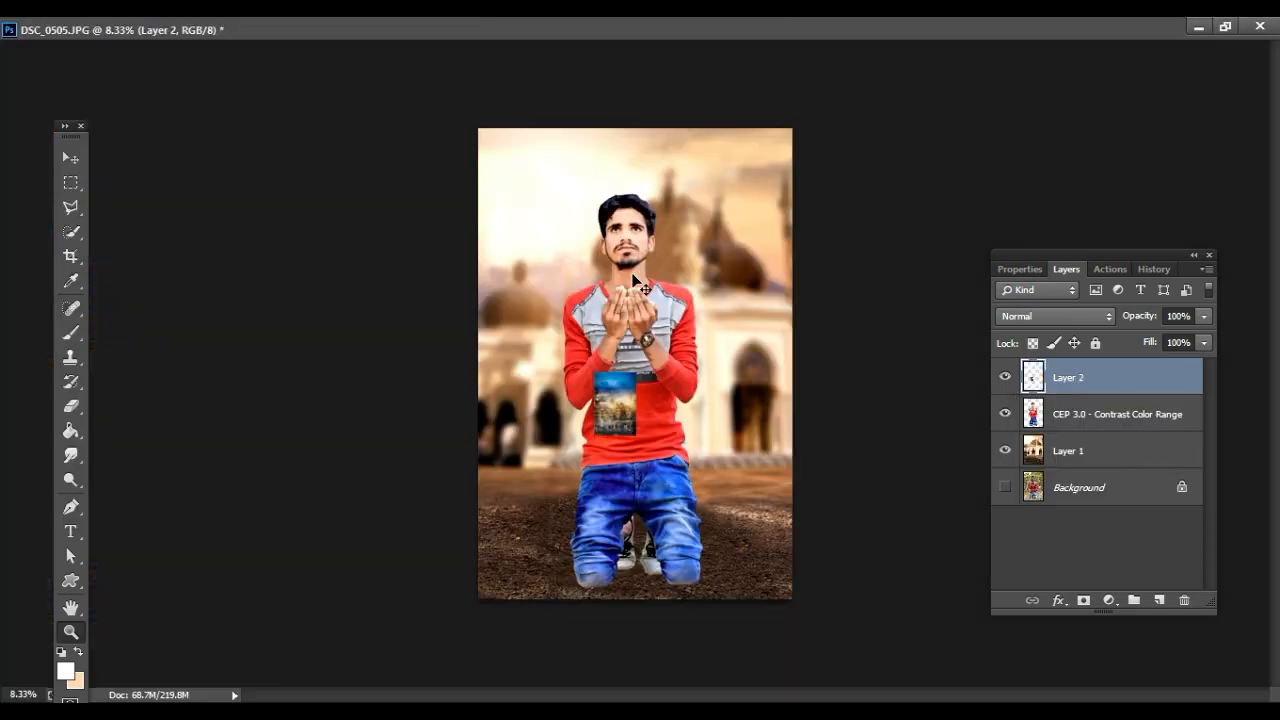
Scale the Eid Mubarak image to fill the canvas and place the man's layer above it.
key(ctrl+t)
drag(594, 337, 471, 120)
drag(634, 434, 798, 602)
key(Return)
drag(1100, 414, 1080, 372)
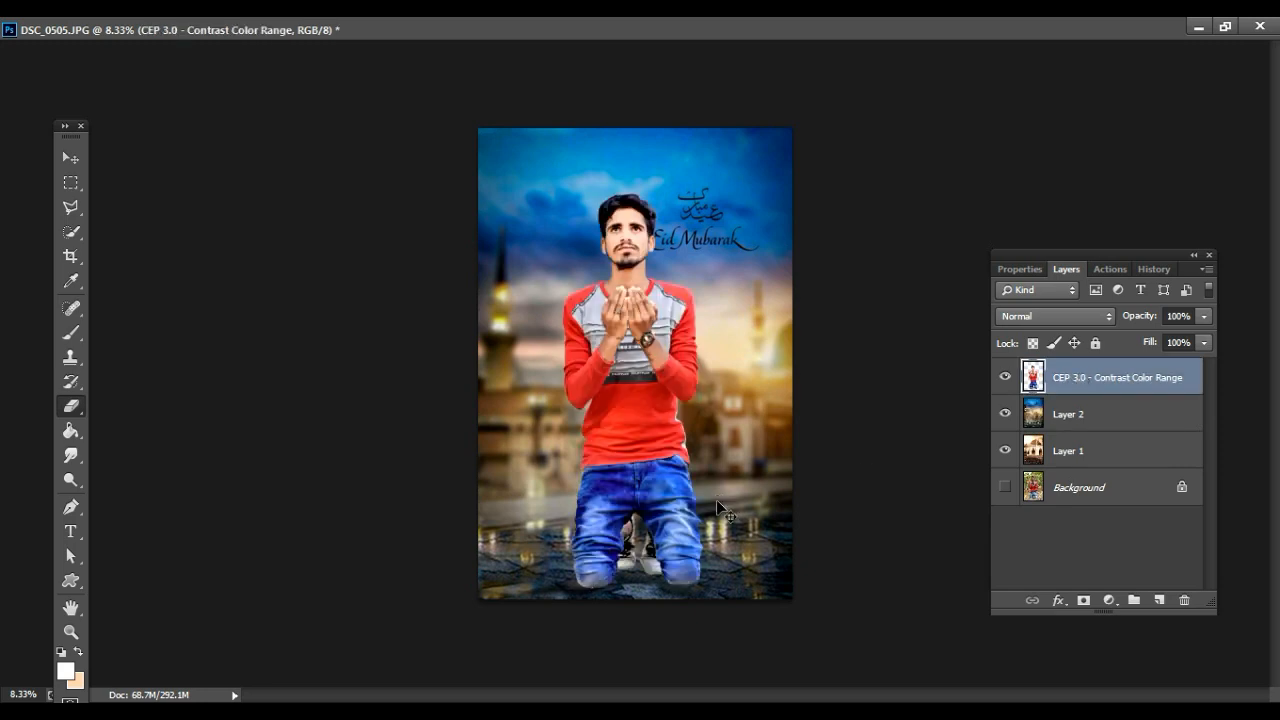
Scale the man down and position him low on the wet paving, below the Eid Mubarak lettering.
key(ctrl+t)
drag(570, 192, 573, 225)
drag(673, 367, 663, 376)
drag(566, 233, 575, 258)
drag(627, 407, 639, 452)
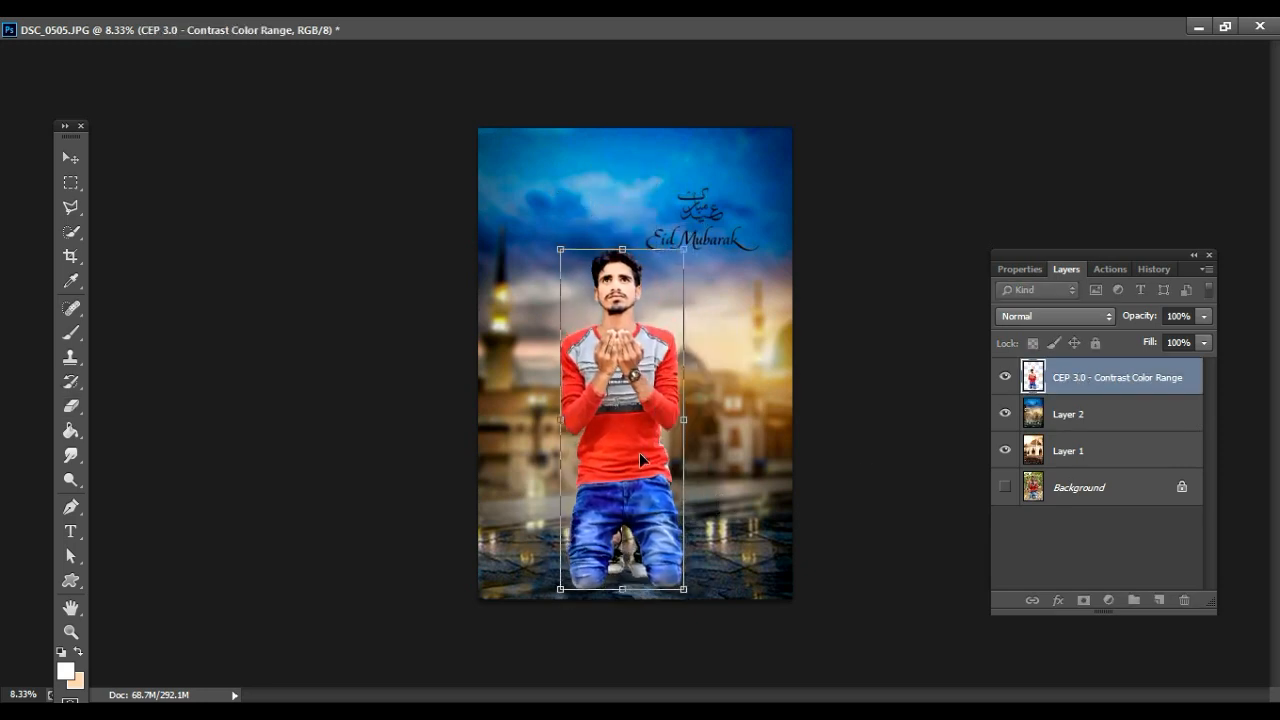
key(Return)
key(z)
click(627, 283)
click(612, 276)
key(ctrl+t)
drag(334, 132, 346, 132)
key(Return)
Add a new layer and set its blend mode to Soft Light.
key(z)
alt+click(506, 338)
alt+click(506, 338)
alt+click(506, 338)
click(602, 520)
click(602, 520)
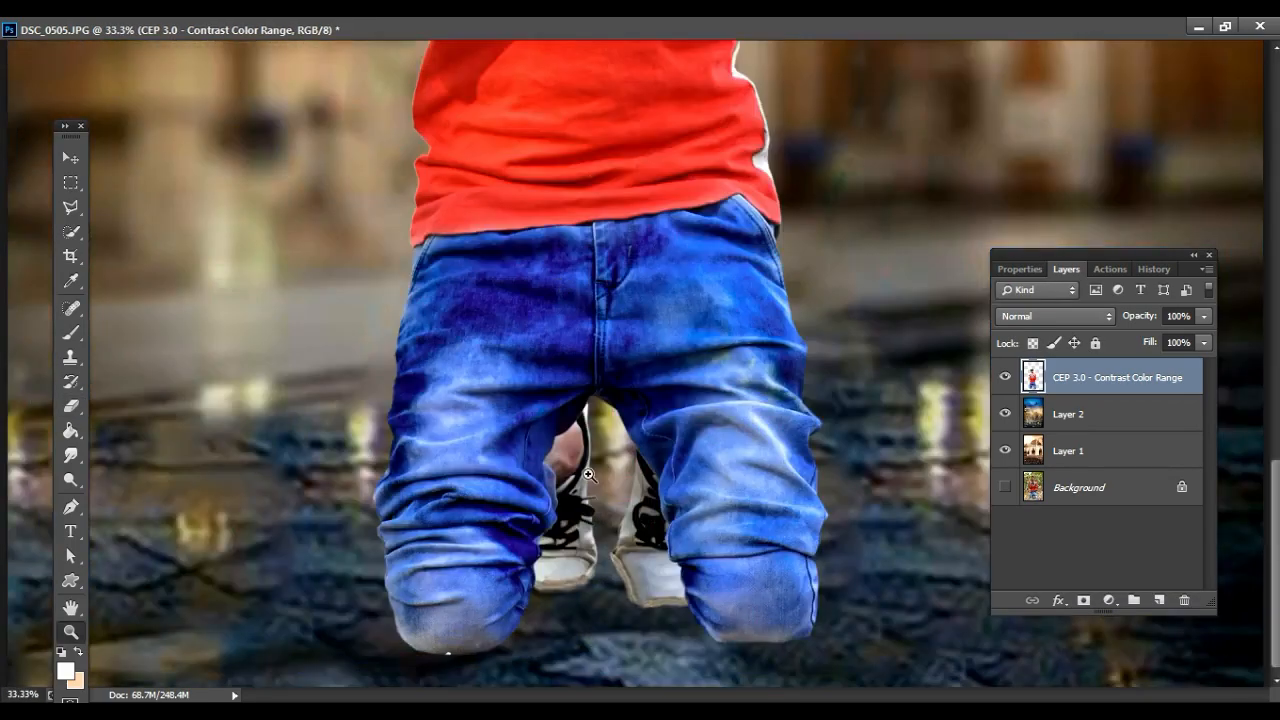
click(592, 480)
key(e)
click(1159, 601)
click(1055, 316)
click(1041, 270)
Set the foreground colour to 000000, move the new layer beneath the man and brush shadows around his knees and shoes.
click(66, 671)
click(788, 443)
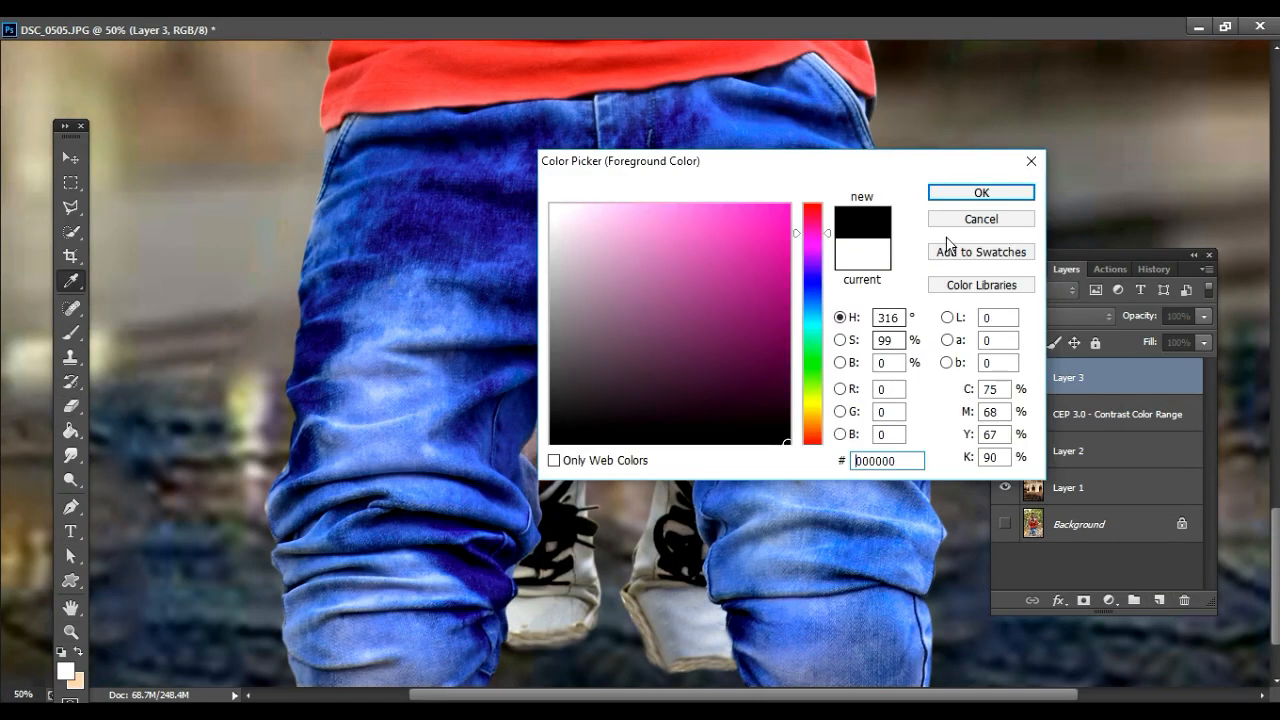
click(981, 193)
scroll(622, 502, down, 3)
key(ctrl+bracketleft)
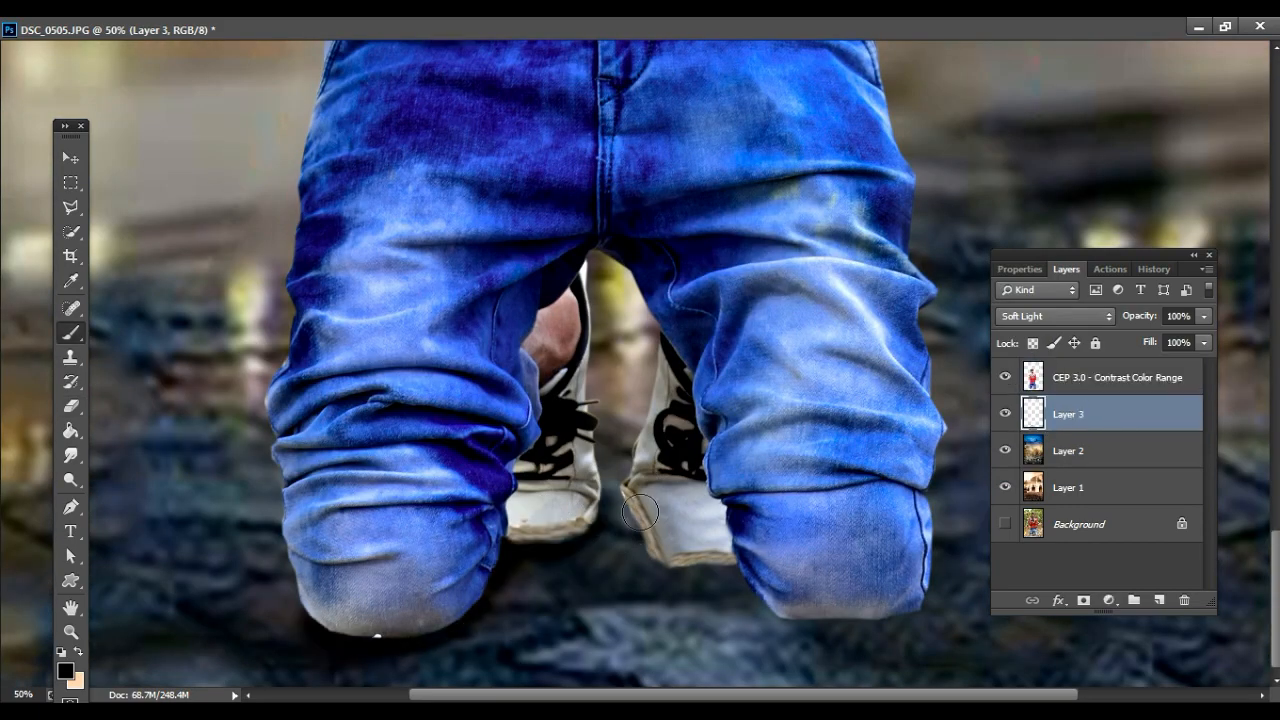
mouse_move(640, 512)
mouse_down()
mouse_move(712, 564)
mouse_move(752, 562)
mouse_move(769, 604)
mouse_move(893, 616)
mouse_move(745, 582)
mouse_up()
alt+click(690, 566)
alt+click(690, 566)
alt+click(690, 566)
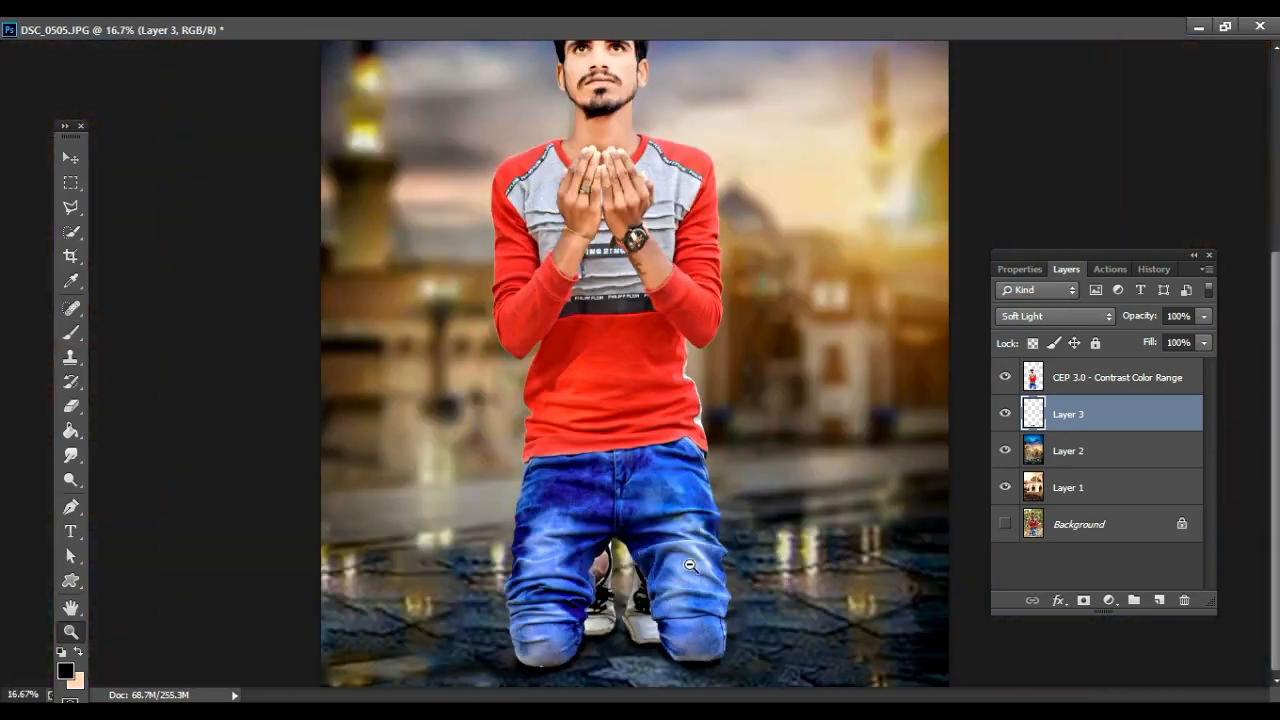
Add another new layer above the man's layer in Soft Light blend mode.
click(690, 566)
click(690, 560)
click(689, 536)
alt+click(690, 536)
alt+click(700, 545)
key(alt+bracketright)
click(1157, 600)
click(1055, 316)
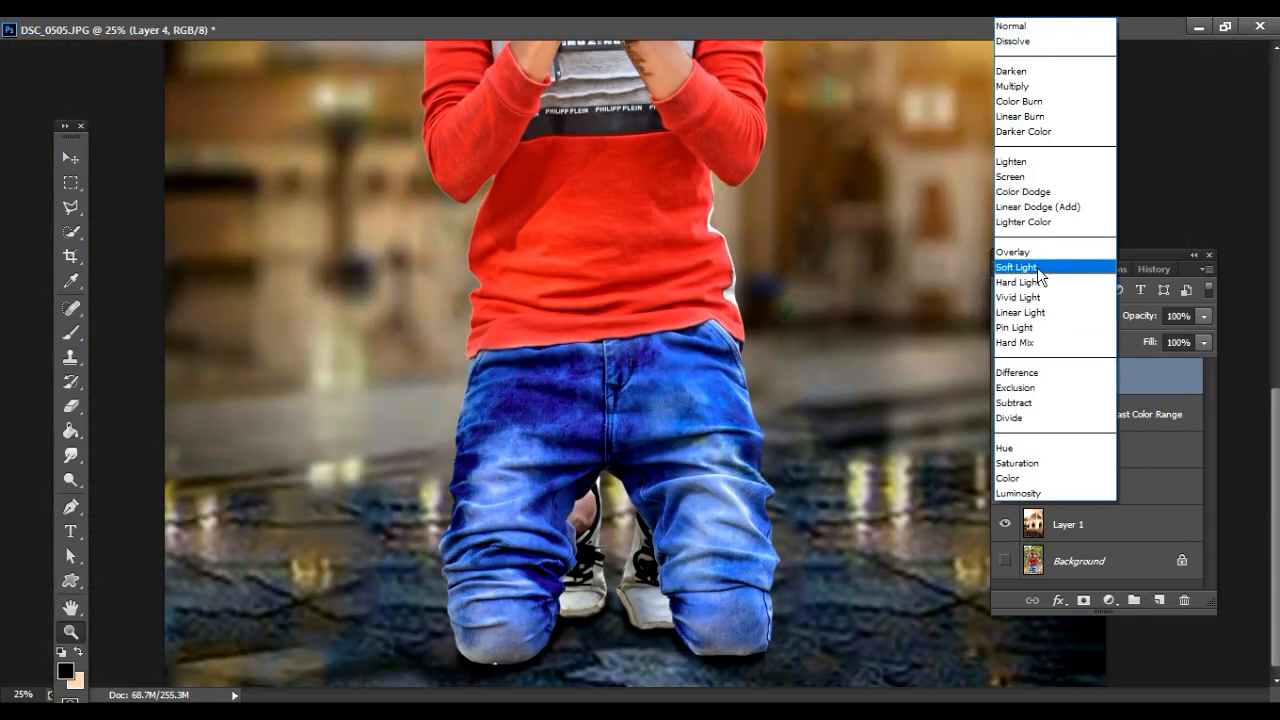
click(1032, 268)
Brush black shading over the man's jeans, shirt, sleeves and hands on the top Soft Light layer.
key(b)
mouse_move(707, 560)
mouse_down()
mouse_move(702, 629)
mouse_move(725, 655)
mouse_up()
mouse_move(545, 650)
mouse_down()
mouse_move(480, 635)
mouse_move(585, 605)
mouse_move(630, 560)
mouse_move(480, 500)
mouse_move(700, 460)
mouse_move(500, 400)
mouse_up()
scroll(600, 380, up, 4)
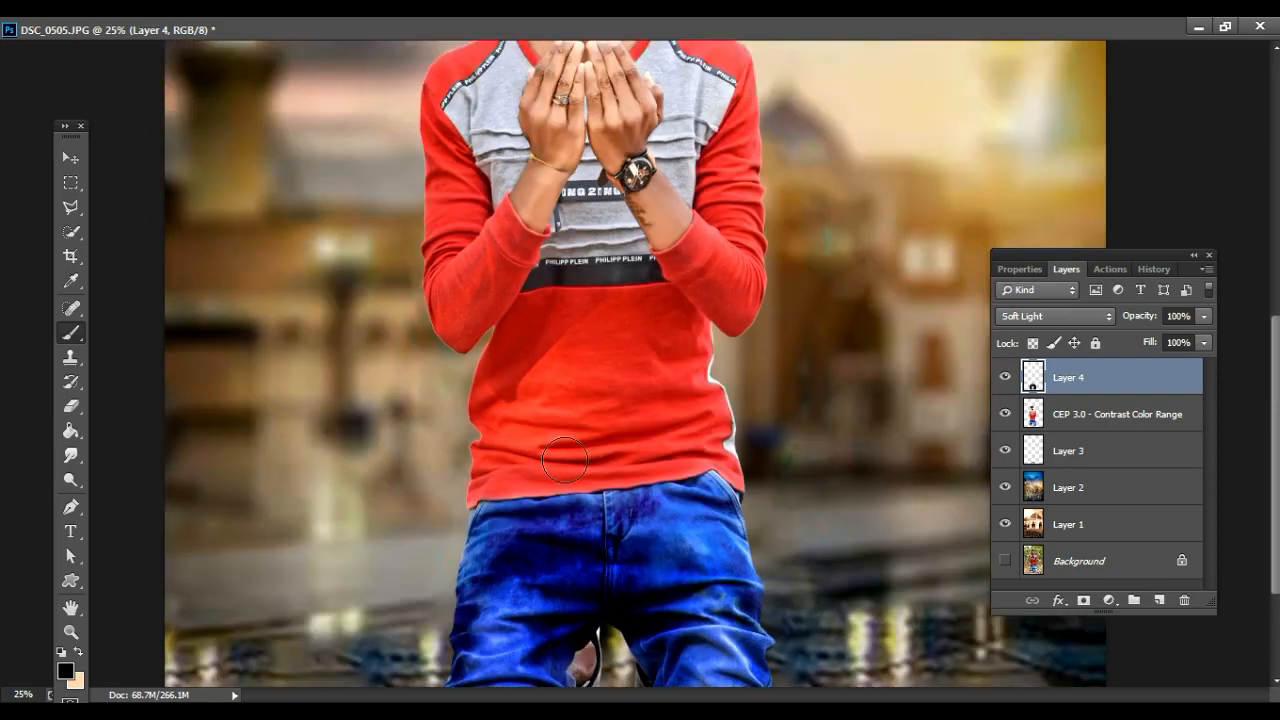
mouse_move(722, 216)
mouse_down()
mouse_move(630, 420)
mouse_move(502, 507)
mouse_move(540, 640)
mouse_move(690, 490)
mouse_move(545, 460)
mouse_move(457, 343)
mouse_move(480, 210)
mouse_move(500, 330)
mouse_move(487, 447)
mouse_move(455, 300)
mouse_move(470, 200)
mouse_move(460, 245)
mouse_up()
mouse_move(681, 193)
mouse_down()
mouse_move(727, 380)
mouse_move(700, 420)
mouse_move(560, 415)
mouse_up()
scroll(588, 410, up, 3)
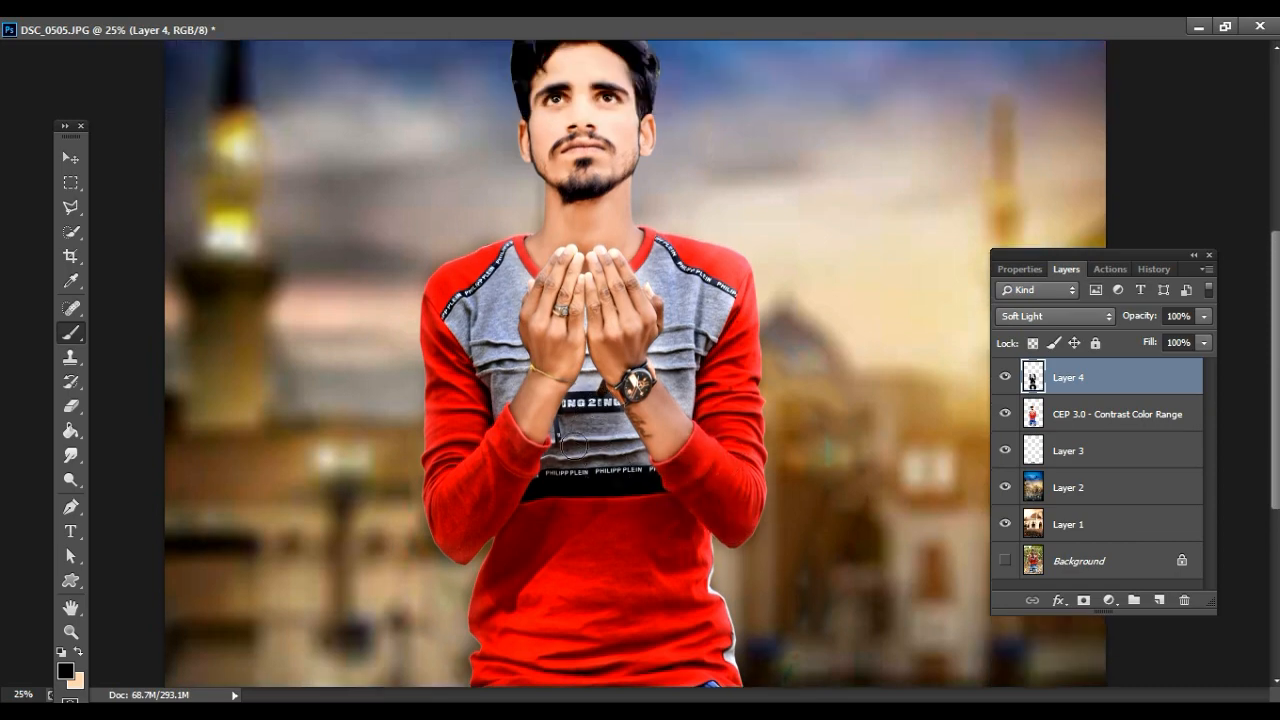
Merge the top shading layer into the man's layer.
key(ctrl+minus)
key(ctrl+minus)
key(ctrl+minus)
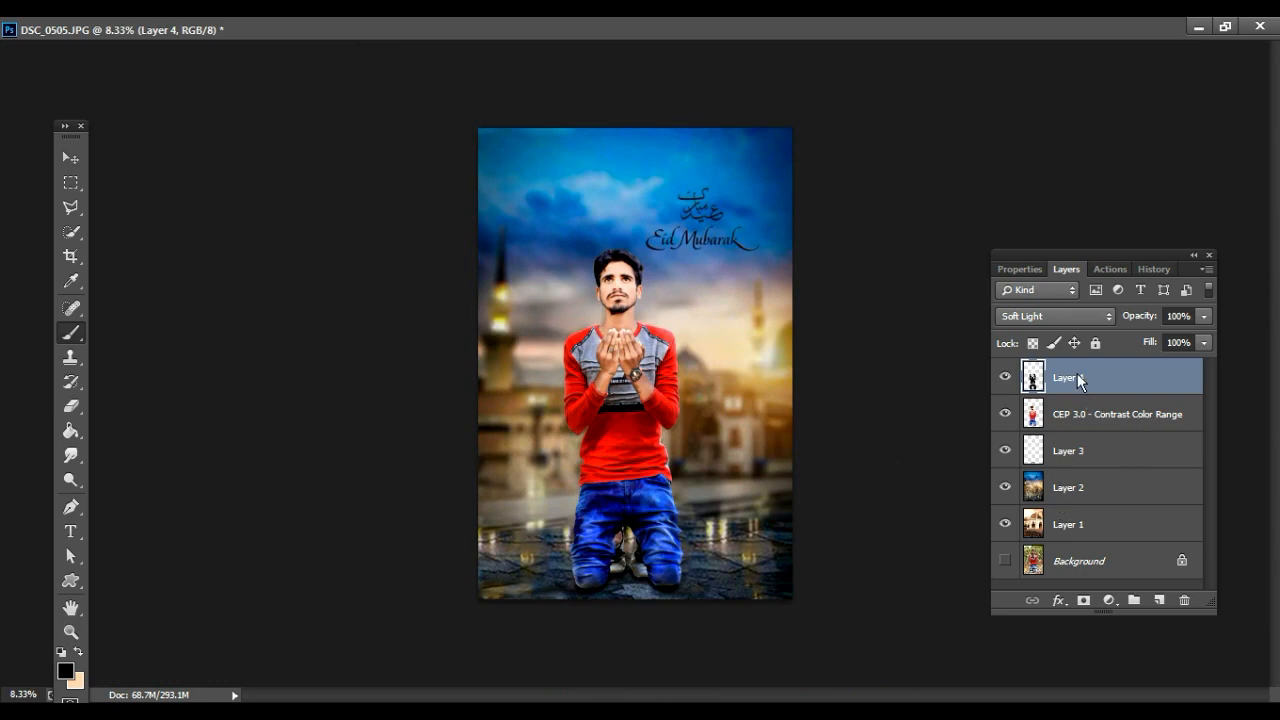
key(Delete)
Erase the dark halo around the man's shoulders, sleeves and waist with the Eraser.
key(ctrl+plus)
key(ctrl+plus)
key(ctrl+plus)
key(ctrl+plus)
key(ctrl+plus)
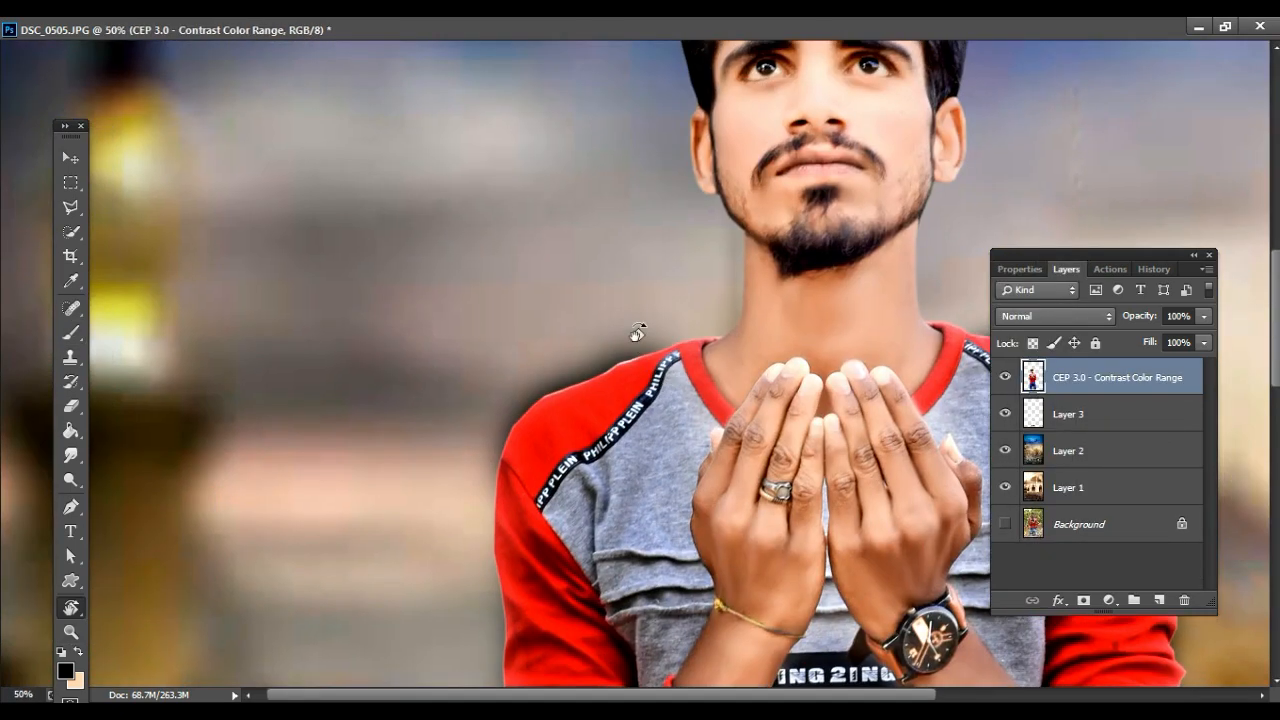
key(e)
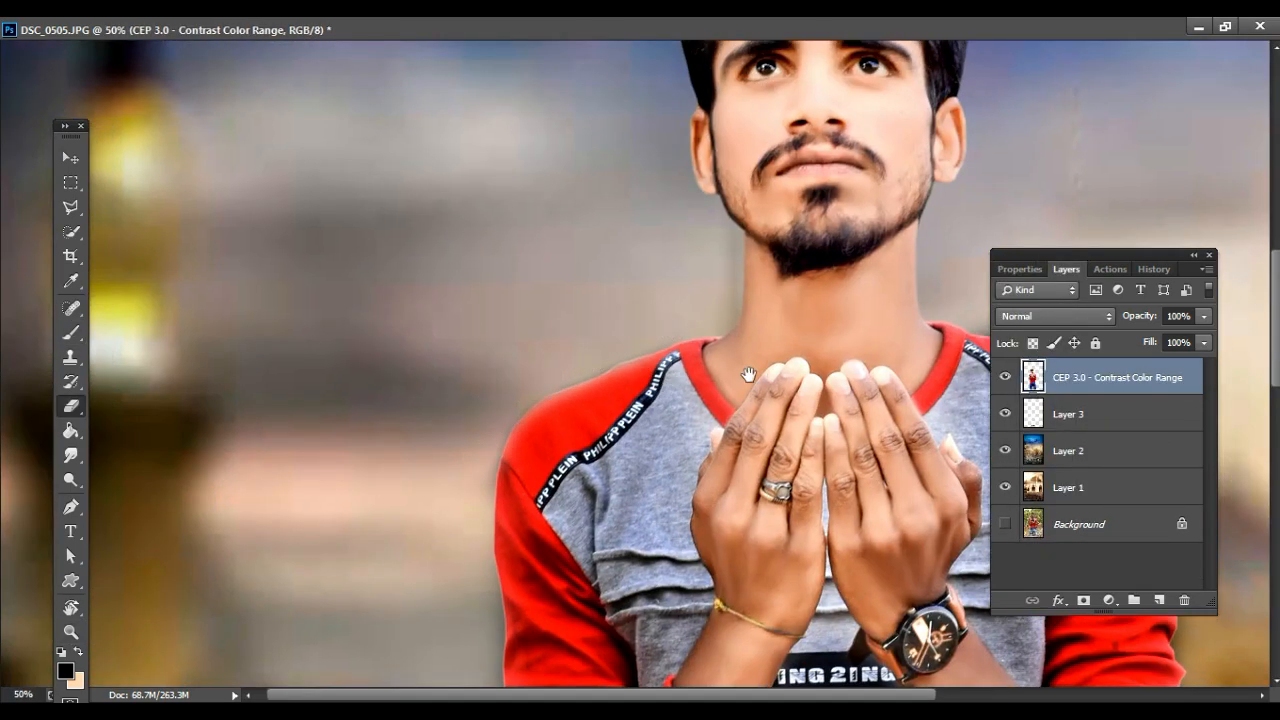
drag(748, 374, 326, 427)
drag(688, 620, 754, 129)
drag(754, 377, 738, 237)
drag(606, 423, 927, 364)
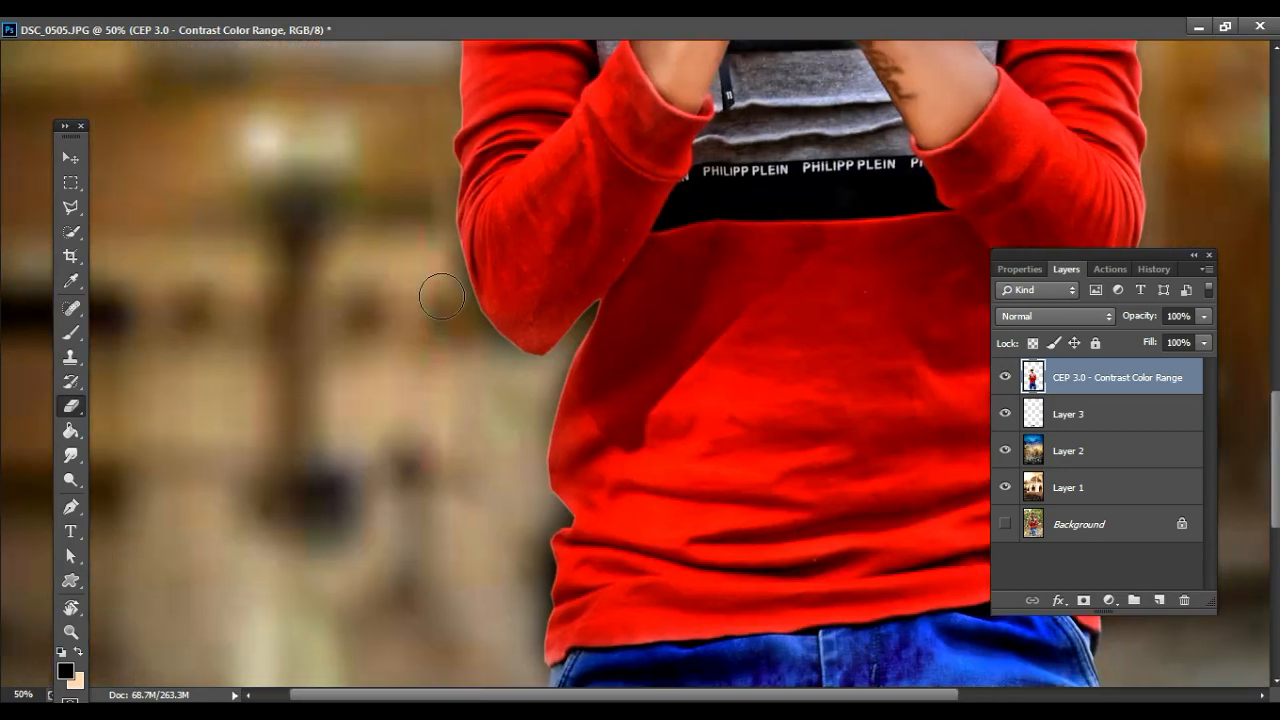
drag(649, 575, 608, 360)
drag(497, 333, 473, 463)
drag(535, 357, 217, 361)
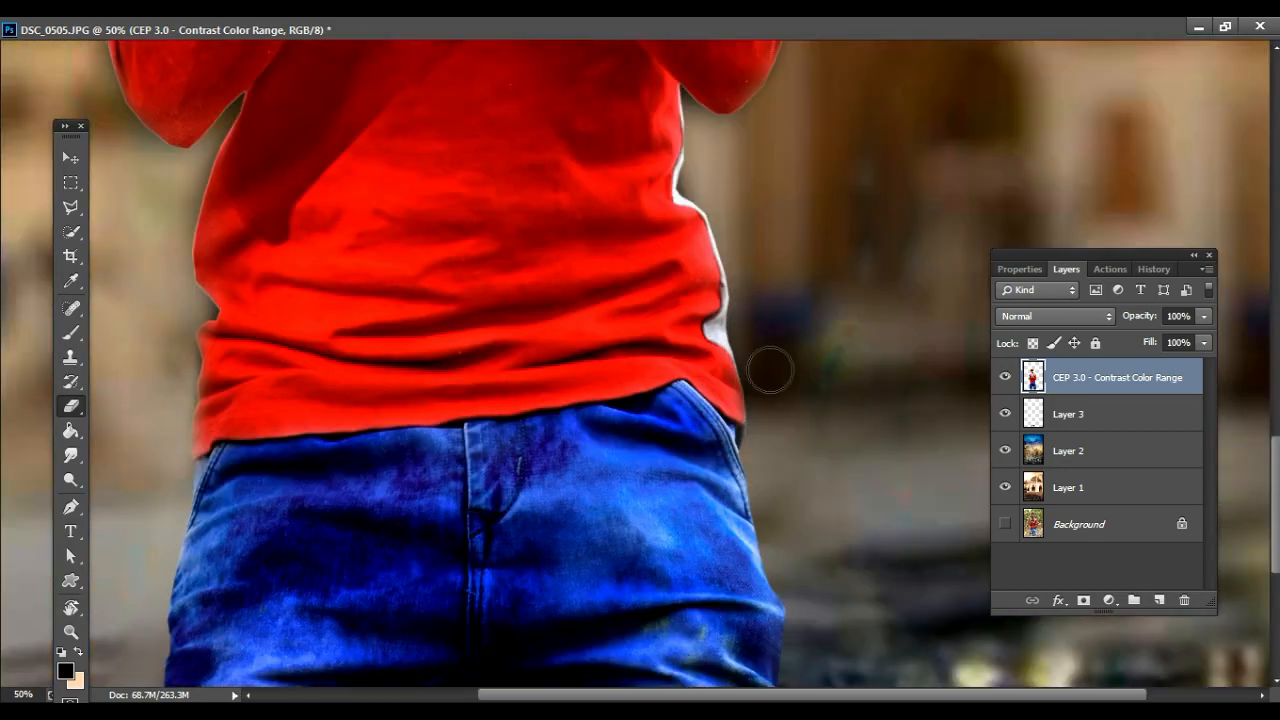
Start opening another image and go to the backgrounds folder on New Volume (D:).
key(z)
alt+click(514, 353)
alt+click(514, 353)
alt+click(514, 353)
alt+click(514, 353)
alt+click(514, 353)
click(1226, 29)
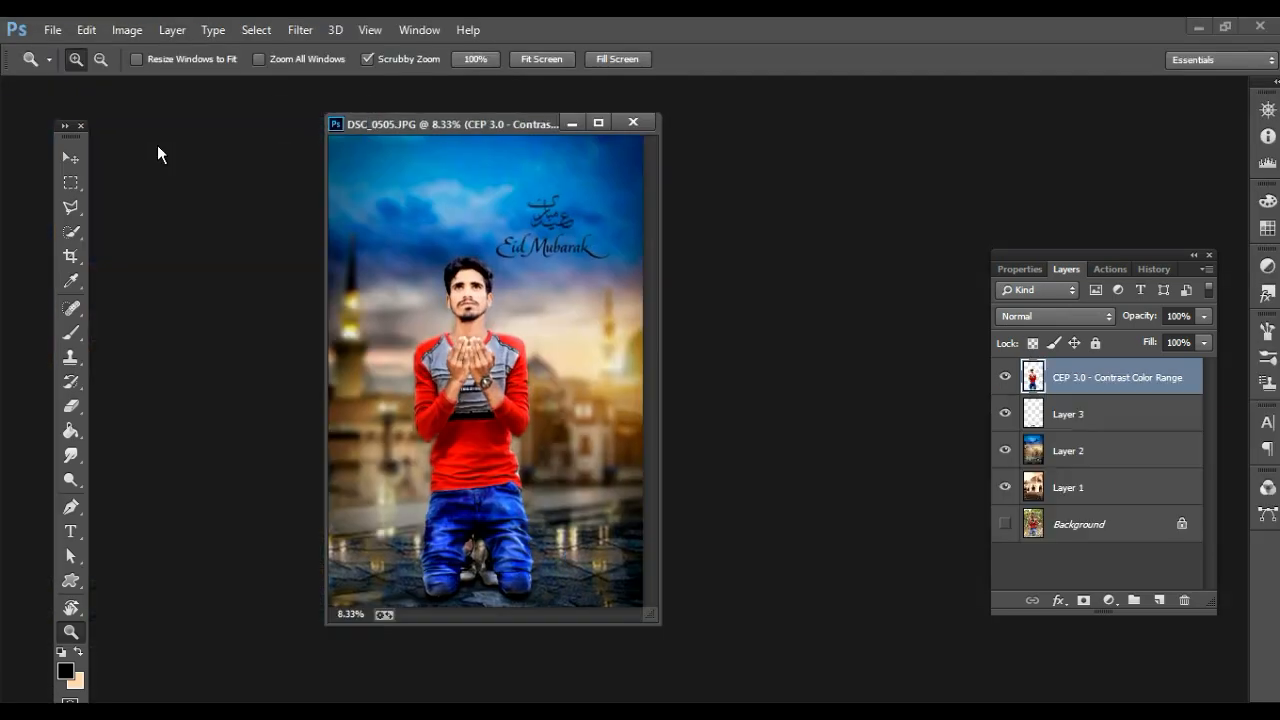
double_click(157, 146)
drag(148, 342, 149, 375)
click(97, 383)
double_click(367, 358)
scroll(367, 358, down, 8)
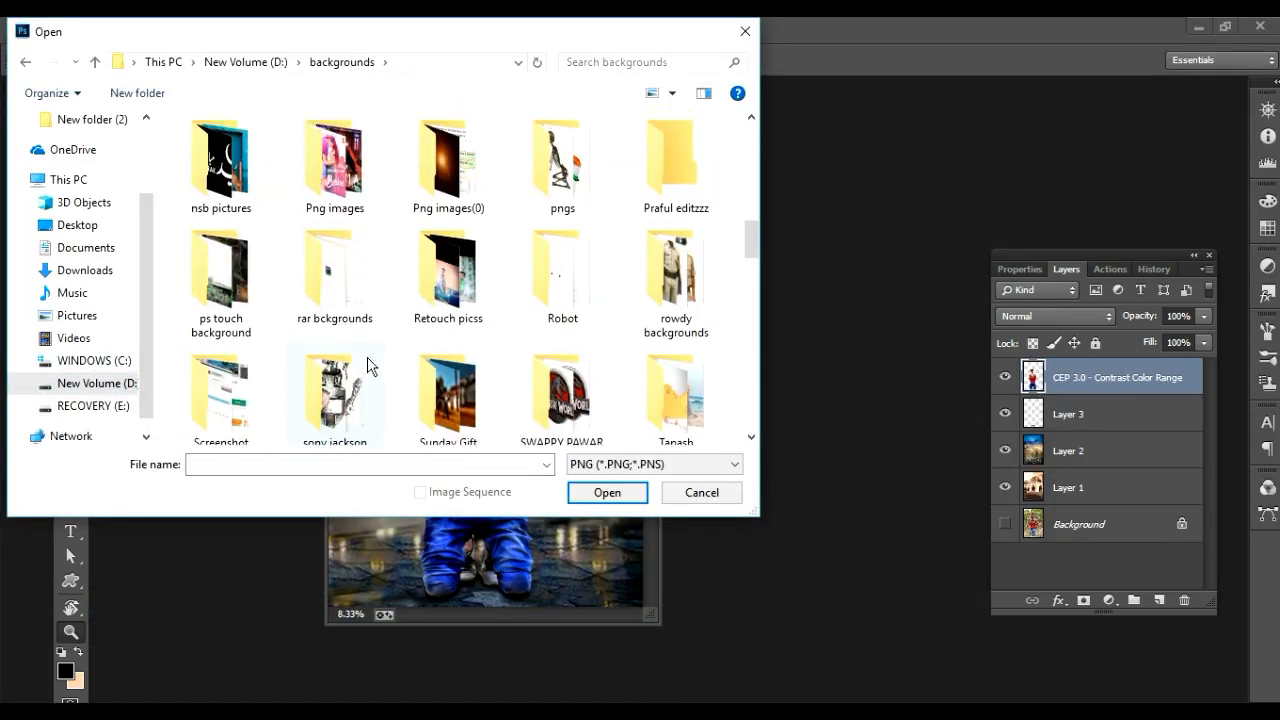
Find and open the black-and-white knitted cap image 1498379991882.png from the new pngs folder.
double_click(562, 204)
scroll(562, 260, down, 6)
click(25, 62)
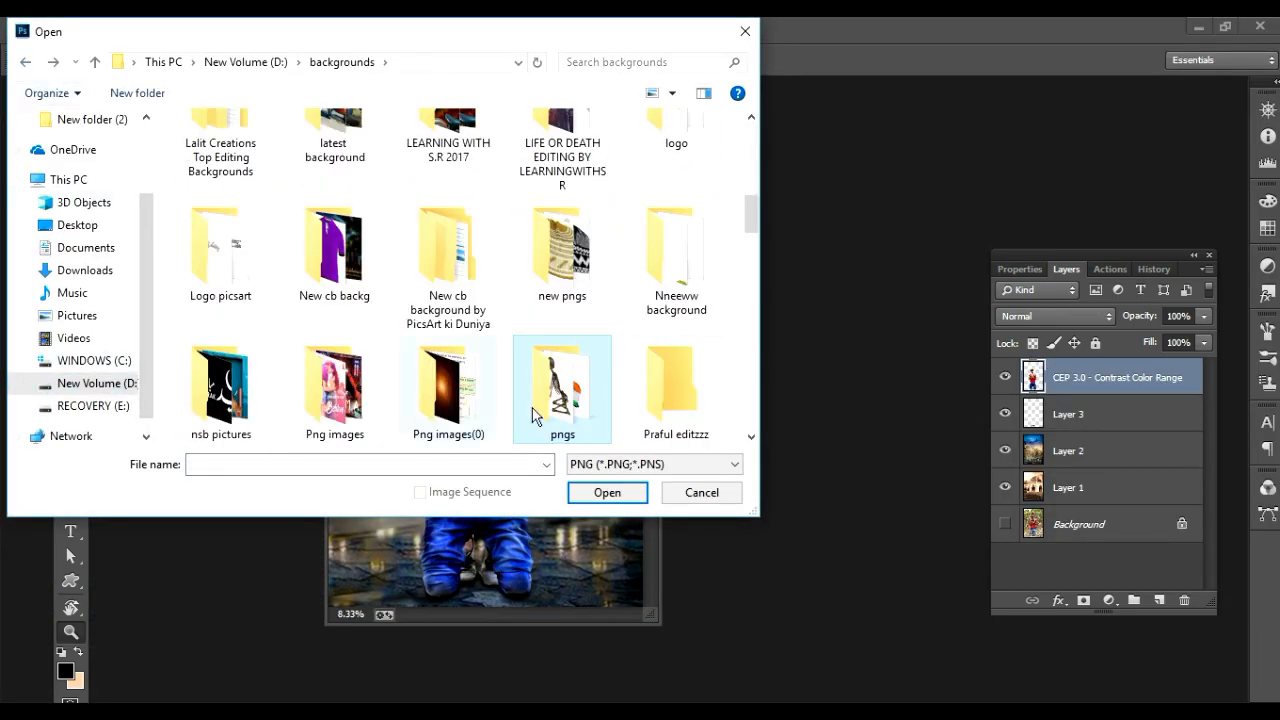
scroll(667, 418, up, 1)
double_click(341, 287)
key(alt+Left)
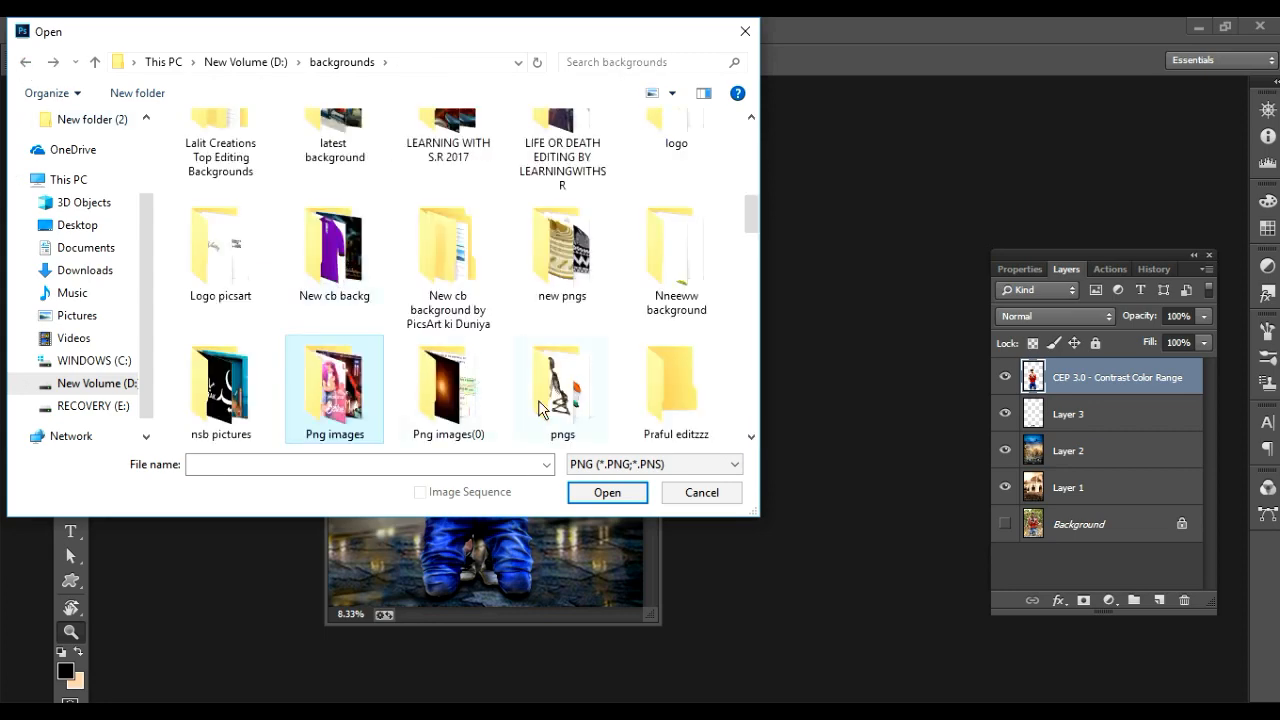
double_click(562, 250)
click(337, 286)
click(607, 492)
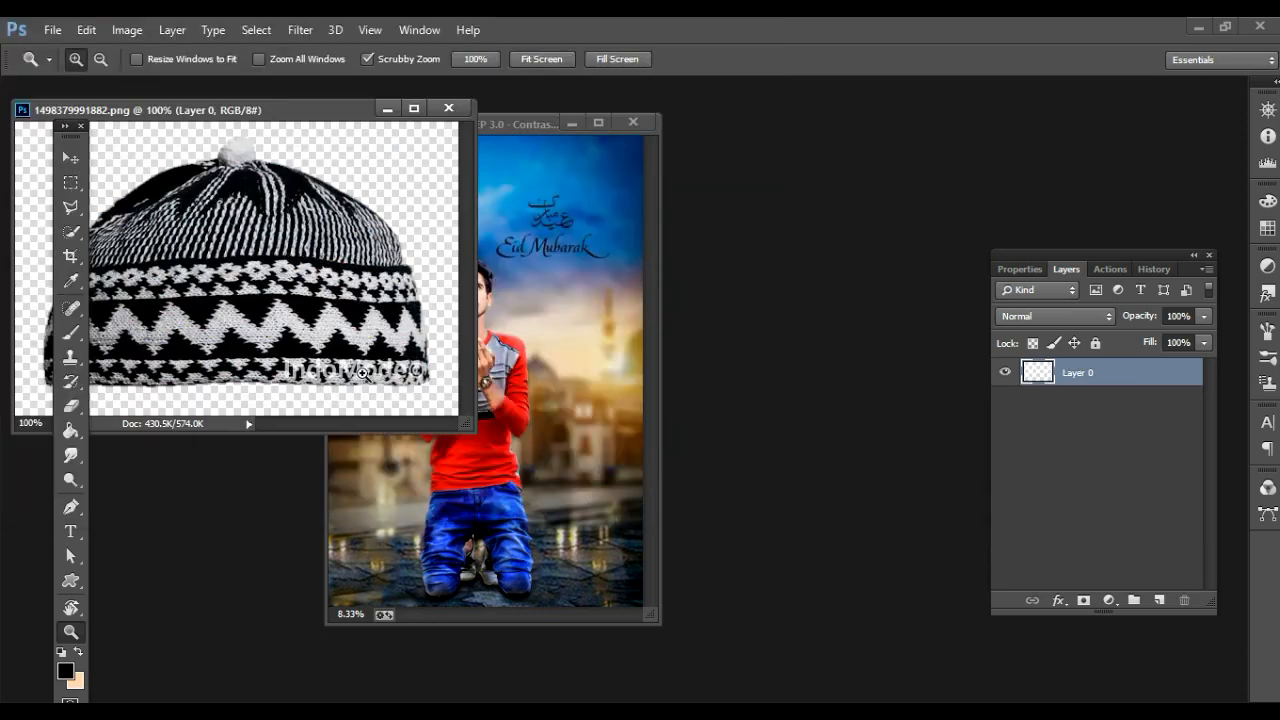
Bring the knitted cap into DSC_0505.JPG as a layer and transform it to fit over the man's hair.
drag(362, 372, 457, 280)
key(ctrl+plus)
key(ctrl+plus)
key(f)
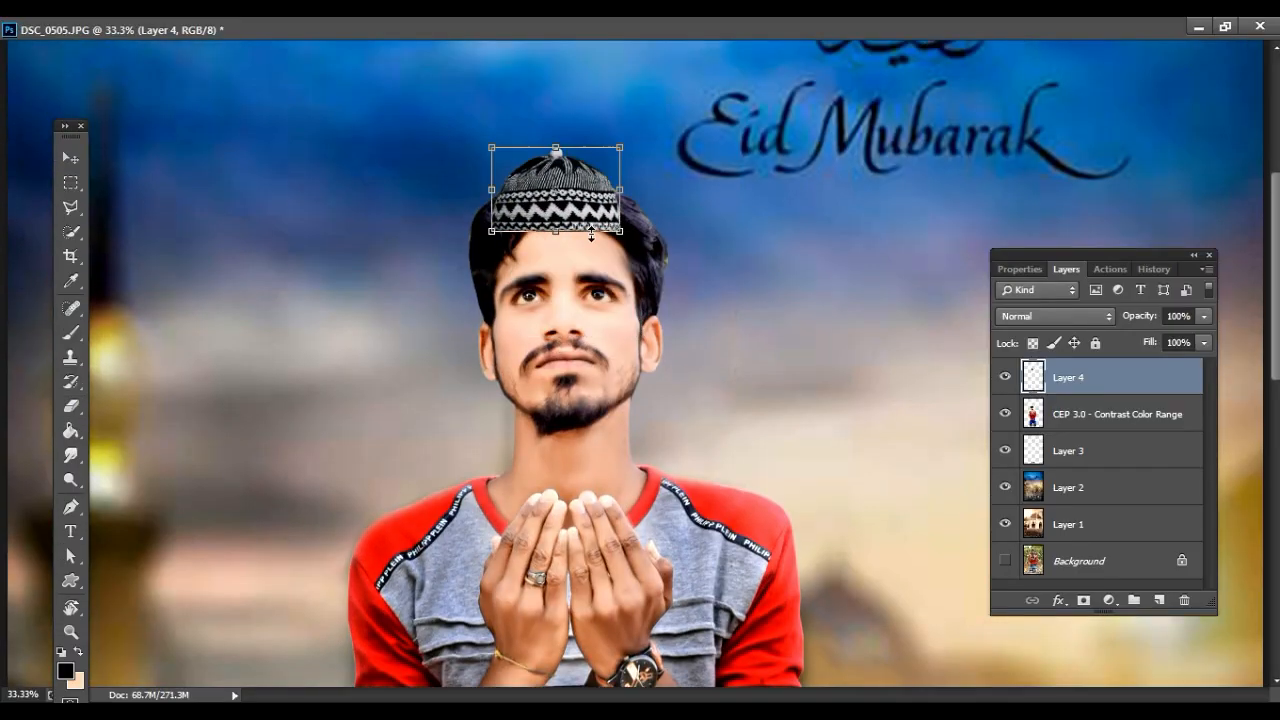
drag(620, 232, 584, 223)
drag(642, 261, 665, 266)
drag(455, 267, 471, 268)
drag(665, 267, 661, 267)
drag(456, 150, 468, 162)
drag(666, 151, 659, 152)
key(Return)
Skew the cap slightly, widen it and make it taller to match the man's head.
key(ctrl+t)
drag(468, 213, 466, 211)
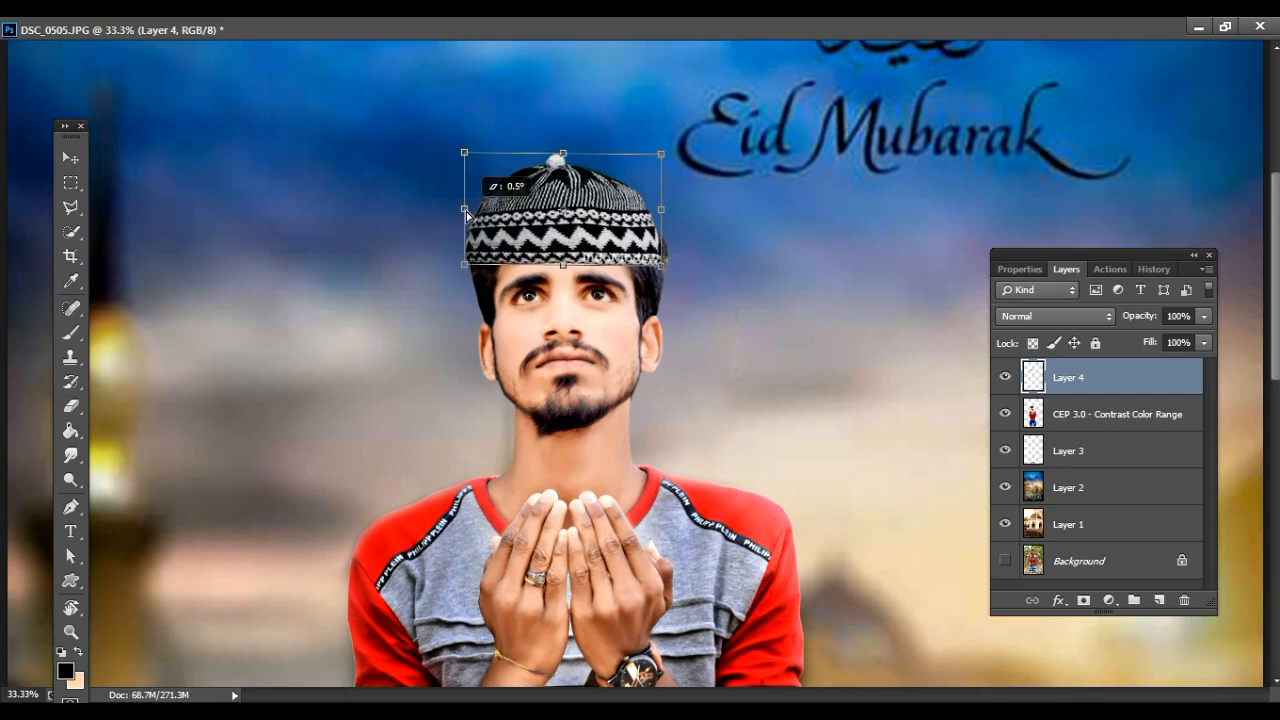
drag(661, 209, 670, 210)
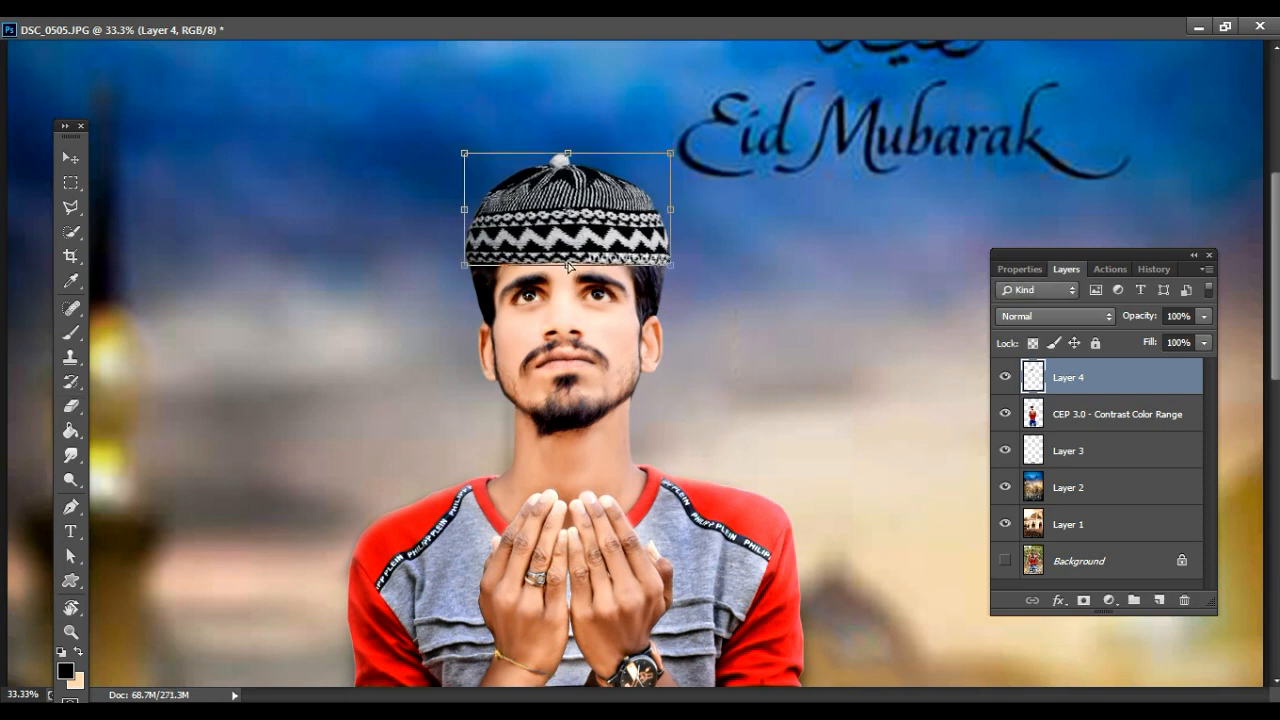
drag(568, 265, 568, 260)
drag(567, 154, 567, 143)
key(Return)
Add a new layer beneath the cap's layer and set its blend mode to Soft Light.
key(z)
click(543, 294)
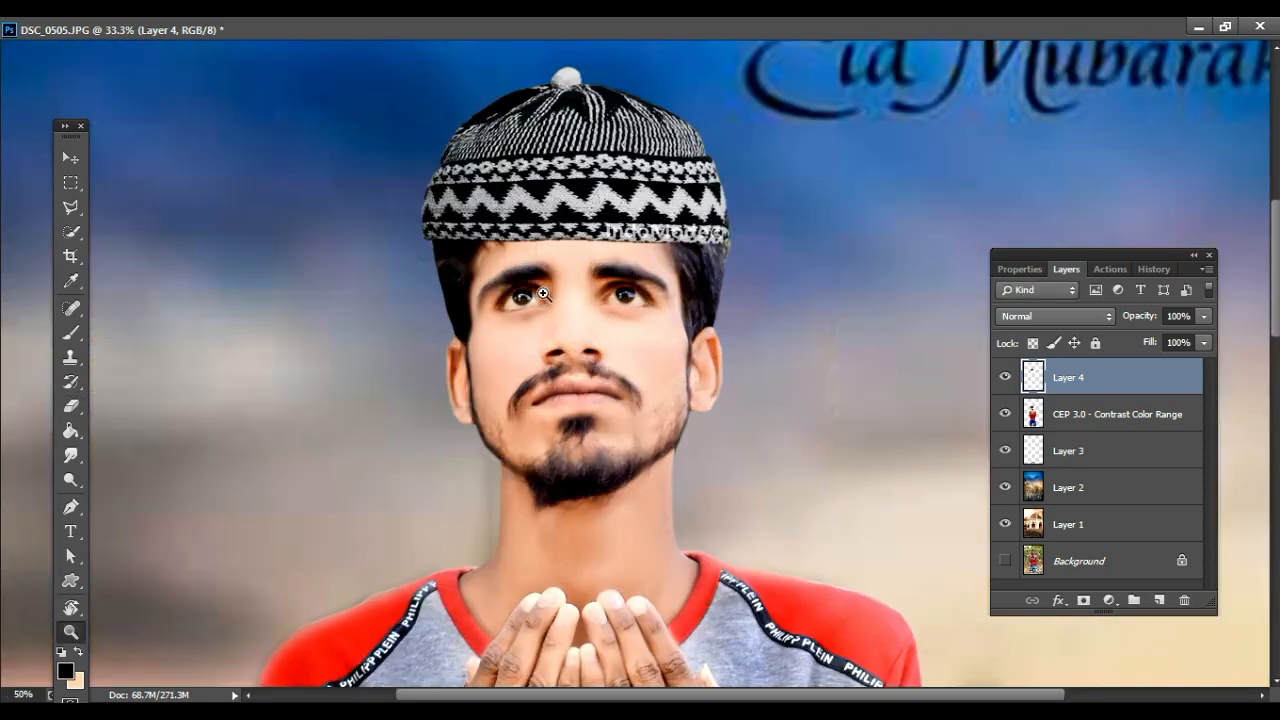
click(543, 294)
click(1159, 600)
drag(1070, 377, 1086, 423)
click(1055, 316)
click(1043, 275)
key(e)
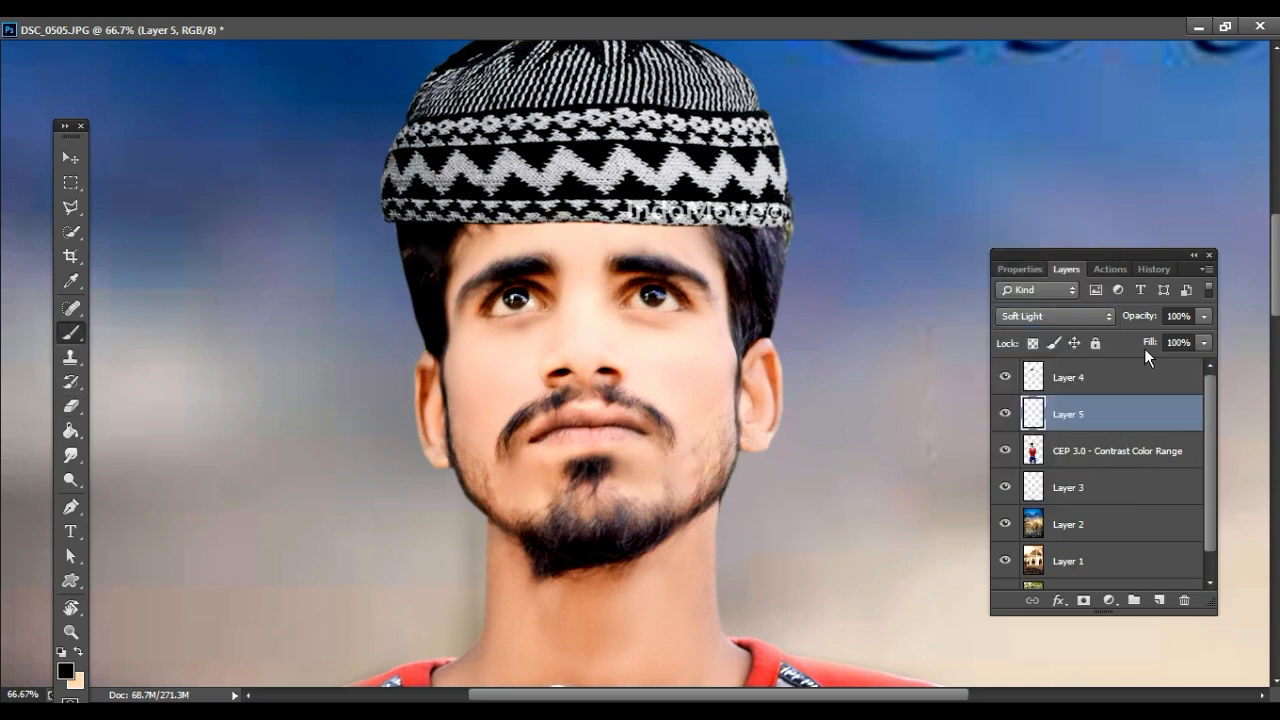
Switch the layer beneath the cap to Normal, shade the forehead under the brim and lower the layer's opacity to 38%.
click(1055, 316)
click(1014, 27)
click(1203, 319)
drag(1203, 338, 1142, 338)
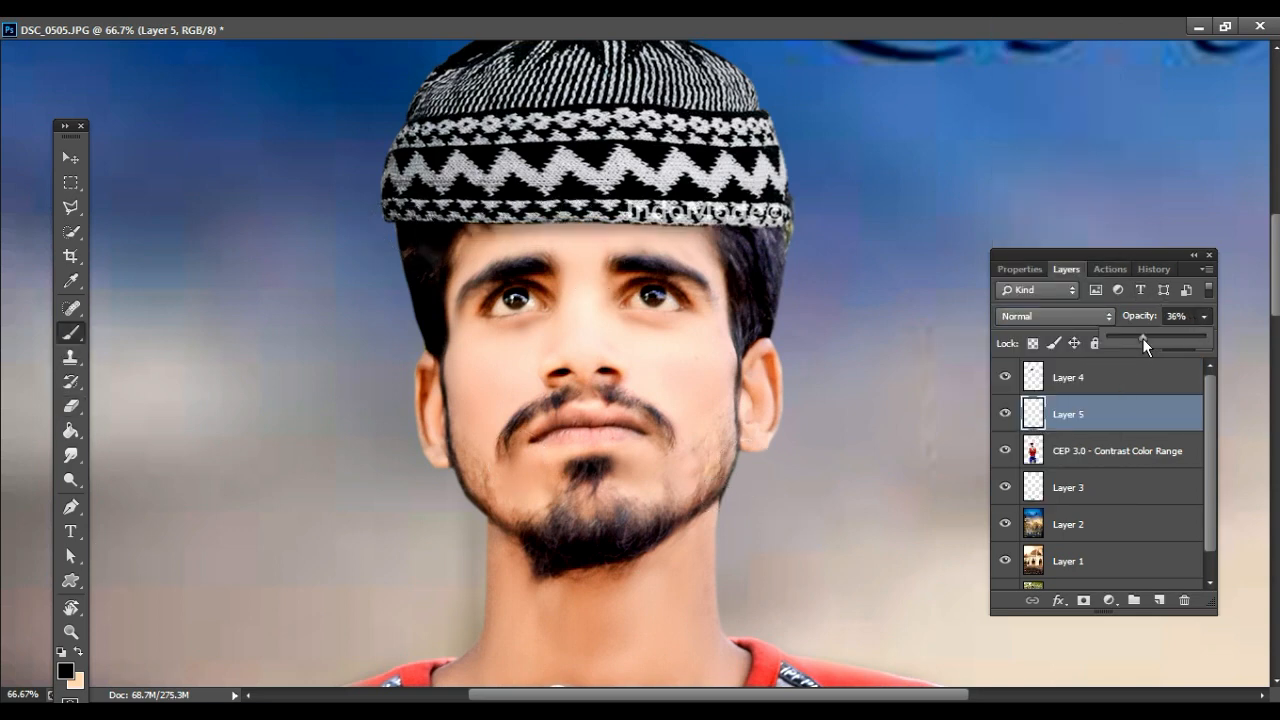
scroll(680, 350, down, 3)
scroll(640, 348, up, 1)
Distort the lower corners of the cap inward to follow the sides of the man's head.
key(ctrl+t)
key(Return)
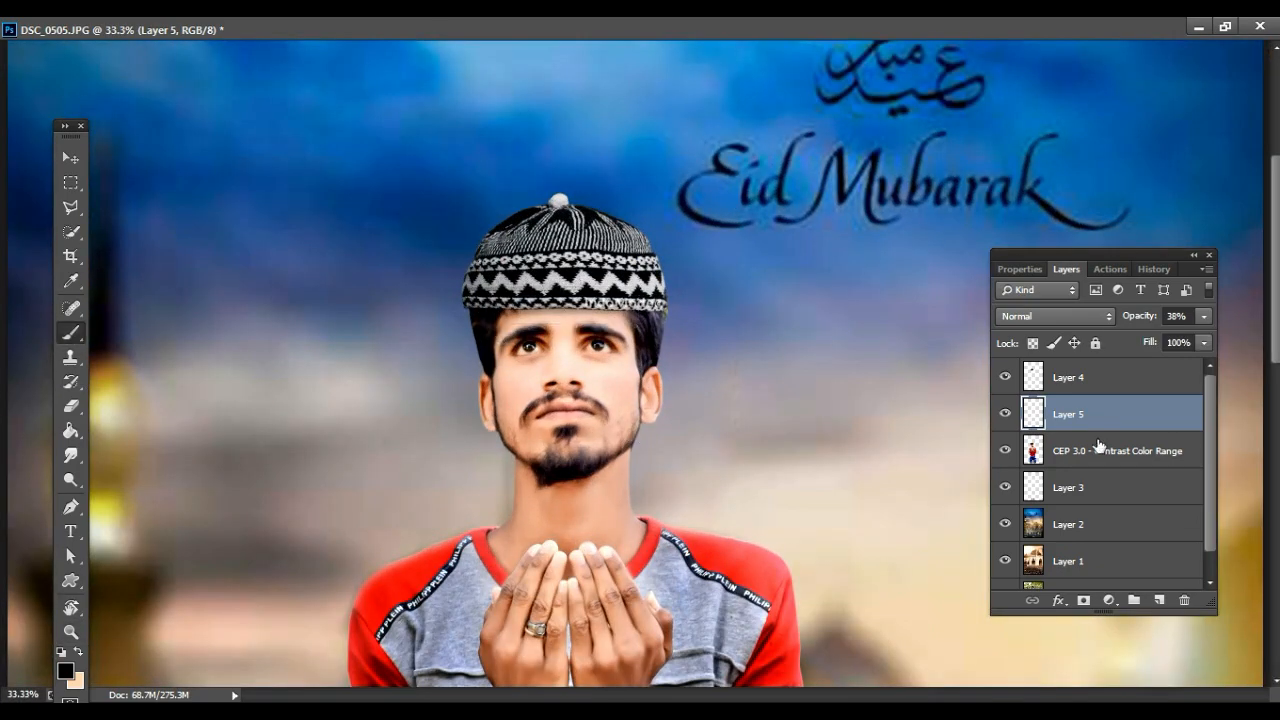
click(1088, 379)
key(ctrl+t)
drag(461, 312, 468, 313)
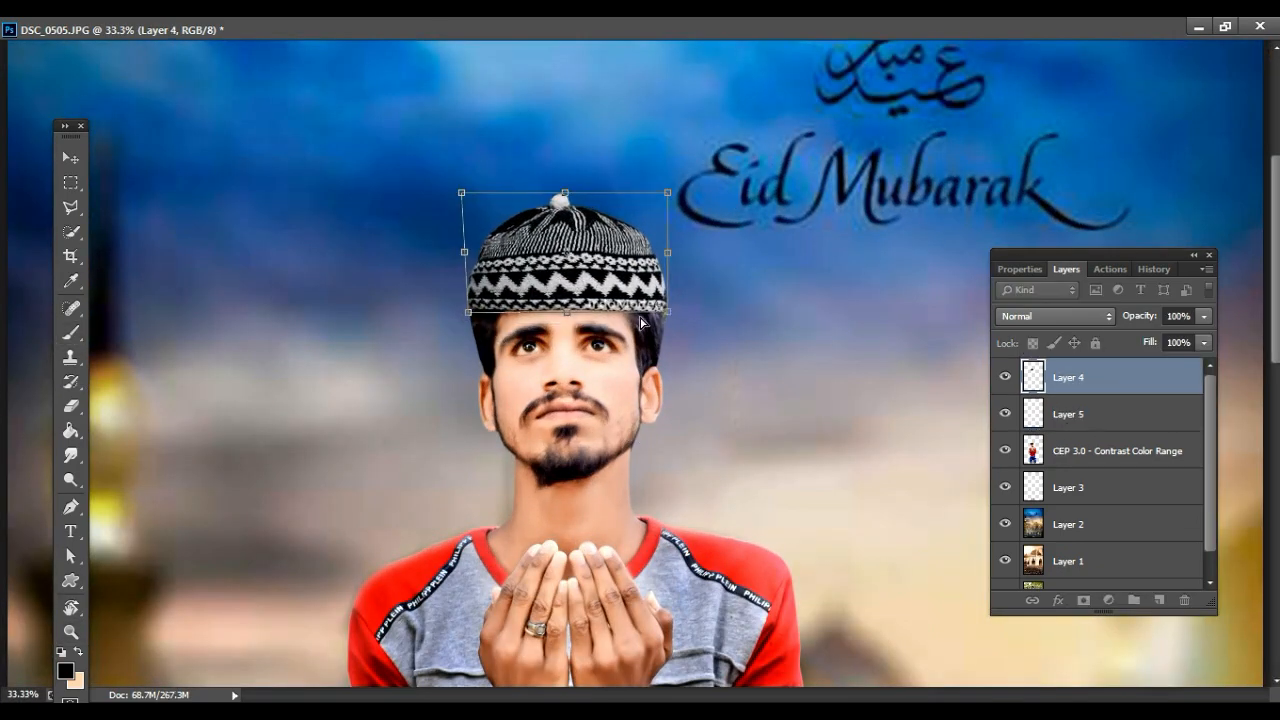
drag(668, 312, 664, 305)
key(Return)
Smudge the outline of the man's hair outward into spiky strands using a scattered-dot brush tip.
key(b)
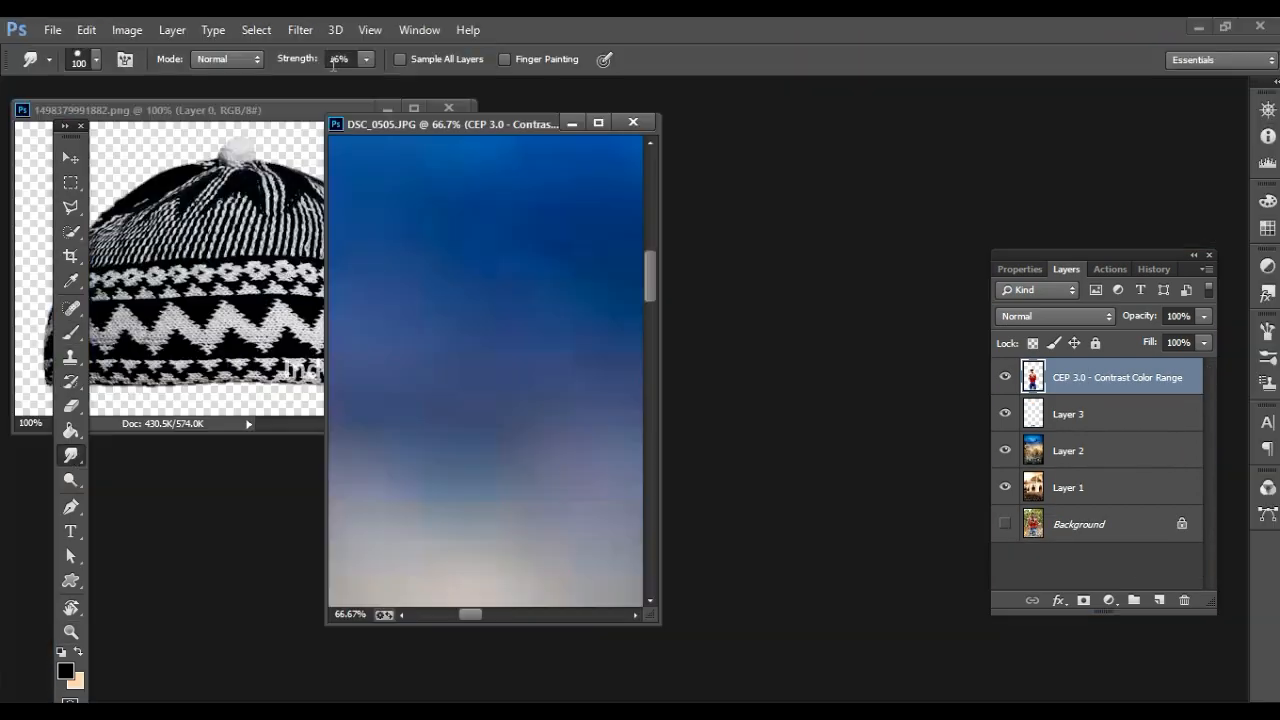
click(366, 59)
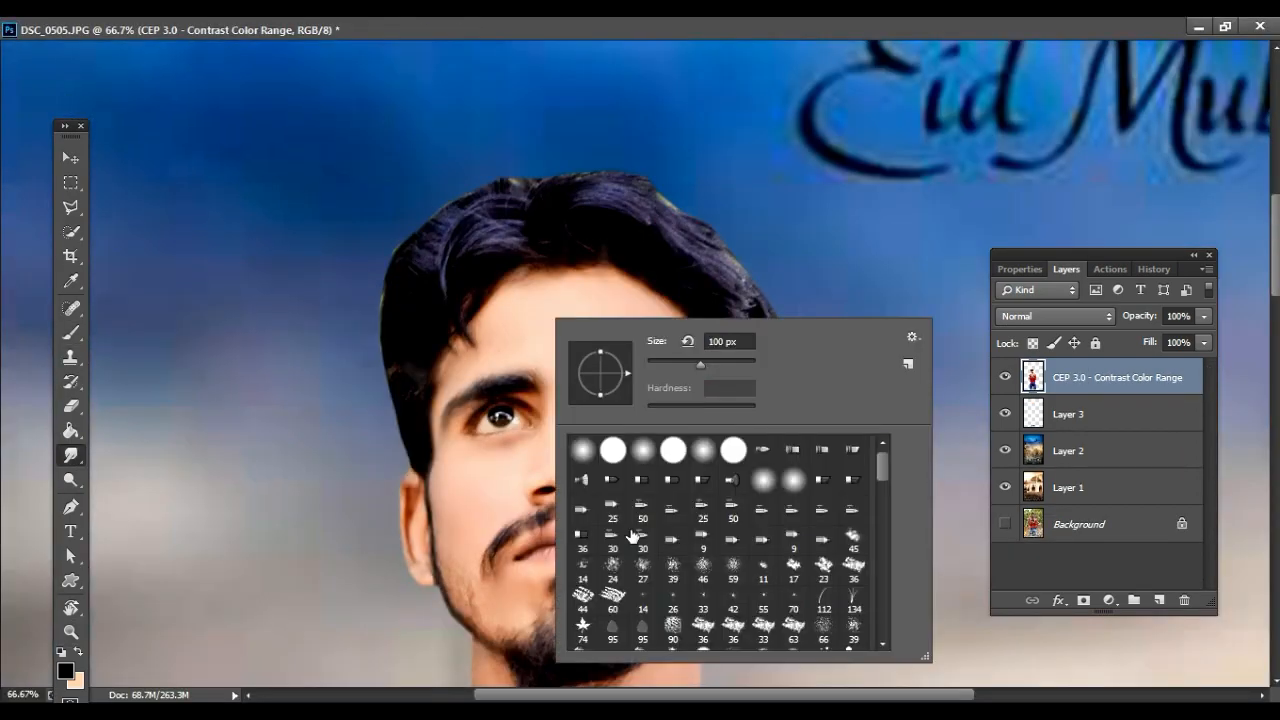
right_click(556, 346)
scroll(812, 632, down, 1)
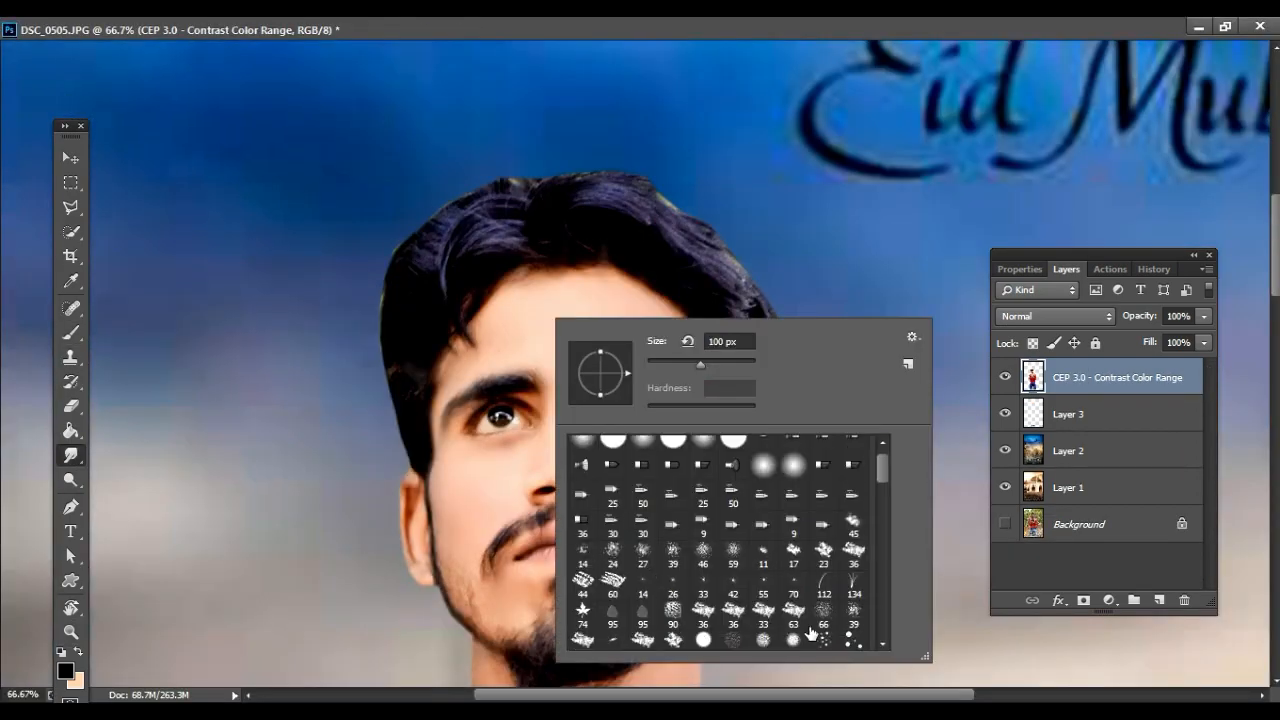
scroll(853, 639, down, 1)
double_click(853, 639)
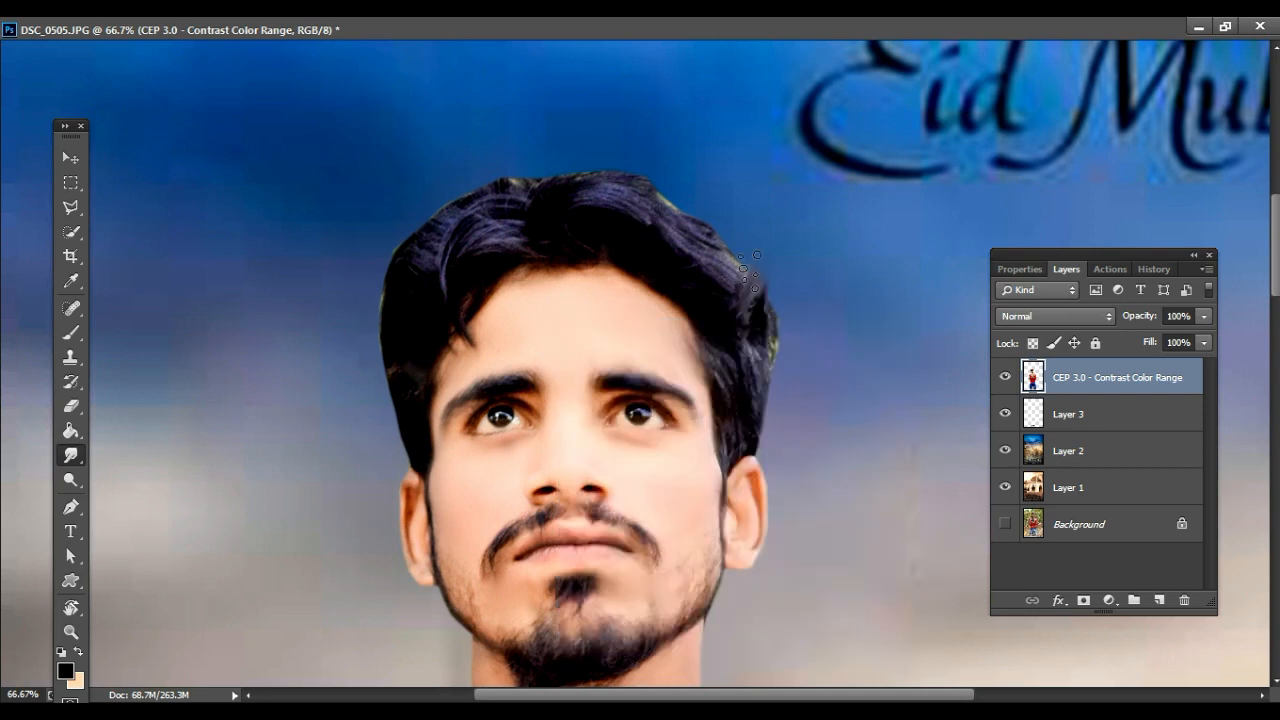
mouse_move(748, 272)
mouse_down()
mouse_move(671, 265)
mouse_move(636, 172)
mouse_move(603, 240)
mouse_up()
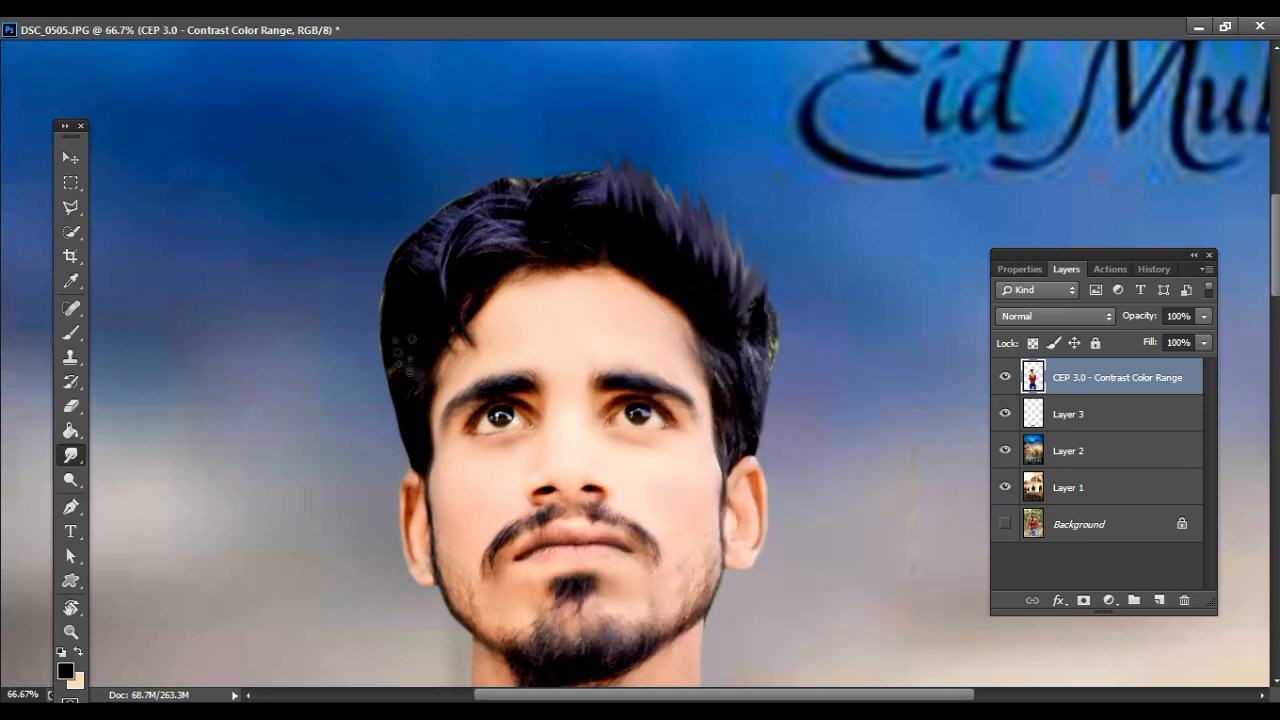
mouse_move(403, 355)
mouse_down()
mouse_move(383, 228)
mouse_move(437, 167)
mouse_move(465, 182)
mouse_move(511, 172)
mouse_move(533, 225)
mouse_move(574, 150)
mouse_move(603, 160)
mouse_up()
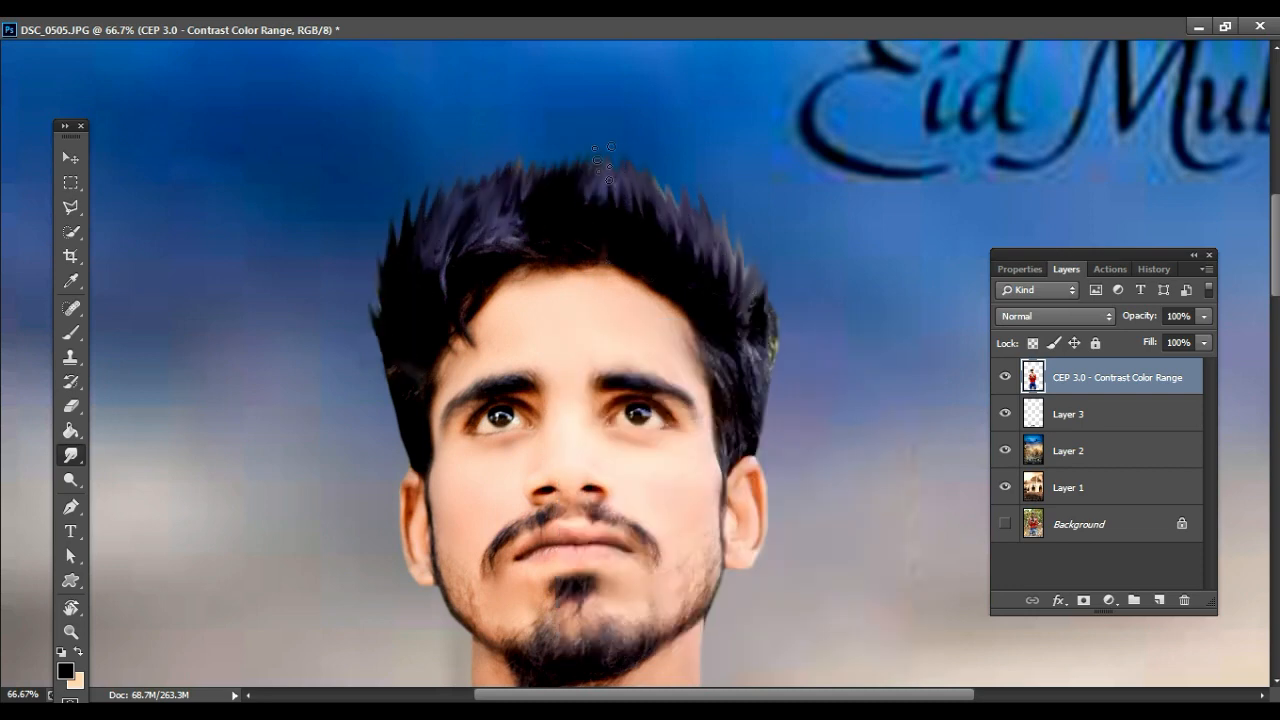
Smudge more spiky strands upward along the crown, fringe and both sides of the man's hair down to the ears.
mouse_move(456, 314)
mouse_down()
mouse_move(488, 352)
mouse_move(494, 336)
mouse_up()
drag(750, 308, 737, 230)
mouse_move(720, 278)
mouse_down()
mouse_move(700, 205)
mouse_move(645, 165)
mouse_up()
mouse_move(613, 204)
mouse_down()
mouse_move(600, 148)
mouse_move(561, 136)
mouse_up()
drag(544, 196, 538, 150)
drag(524, 196, 514, 149)
scroll(590, 308, down, 3)
scroll(582, 314, up, 3)
drag(776, 336, 789, 264)
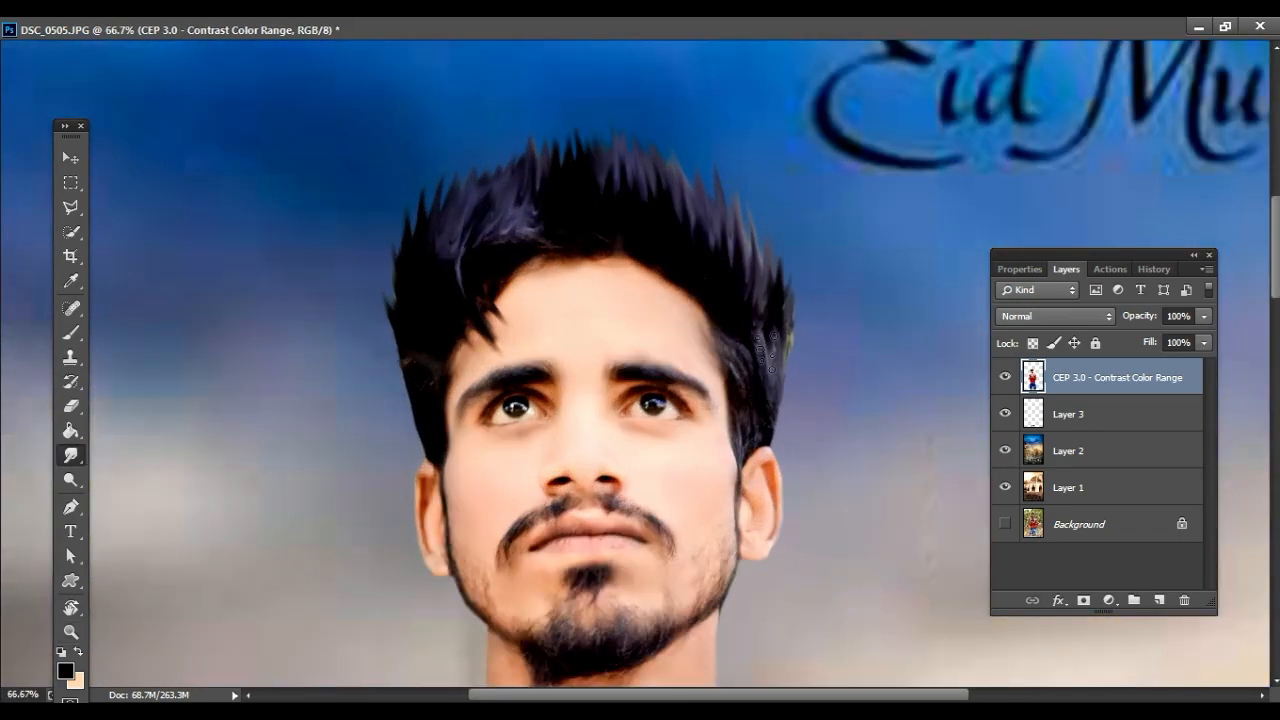
drag(774, 398, 786, 332)
drag(778, 434, 765, 368)
drag(412, 428, 412, 360)
alt+click(523, 403)
alt+click(523, 403)
alt+click(523, 403)
alt+click(523, 403)
alt+click(523, 403)
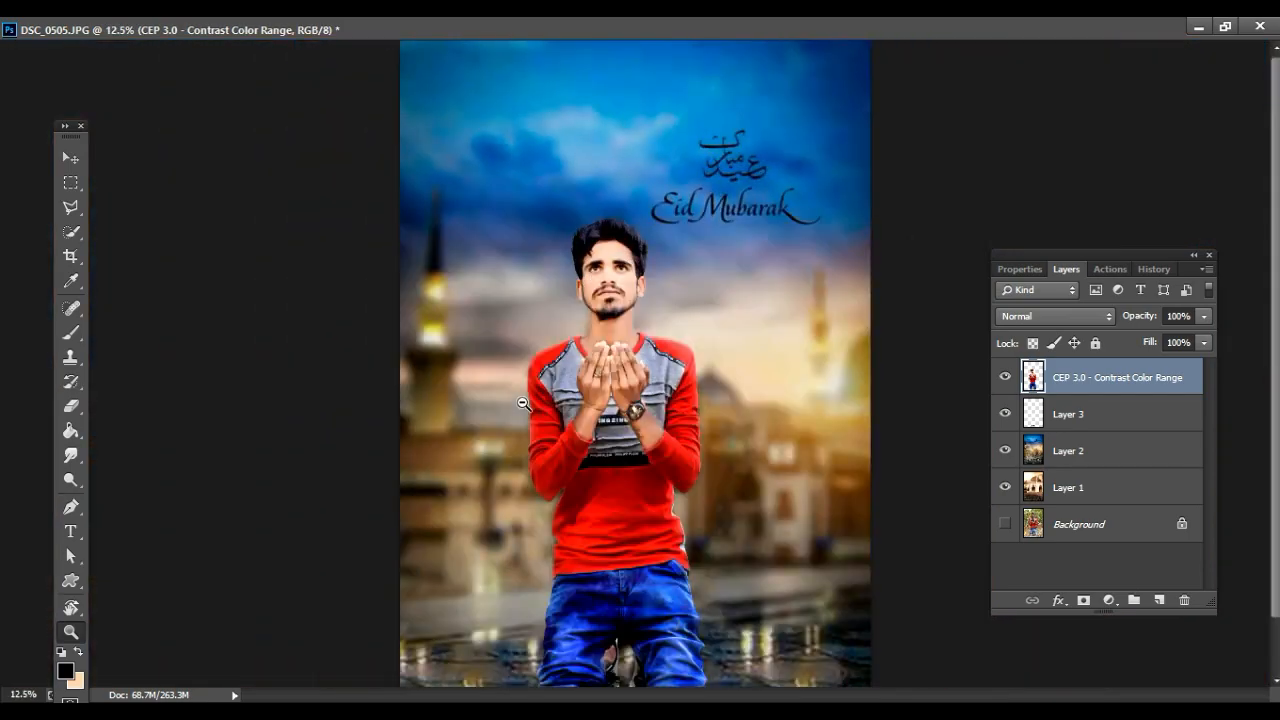
alt+click(523, 403)
Duplicate the mosque background layer, Layer 2, and give the copy a 35 px Field Blur.
right_click(1057, 450)
key(Escape)
click(1068, 450)
key(ctrl+j)
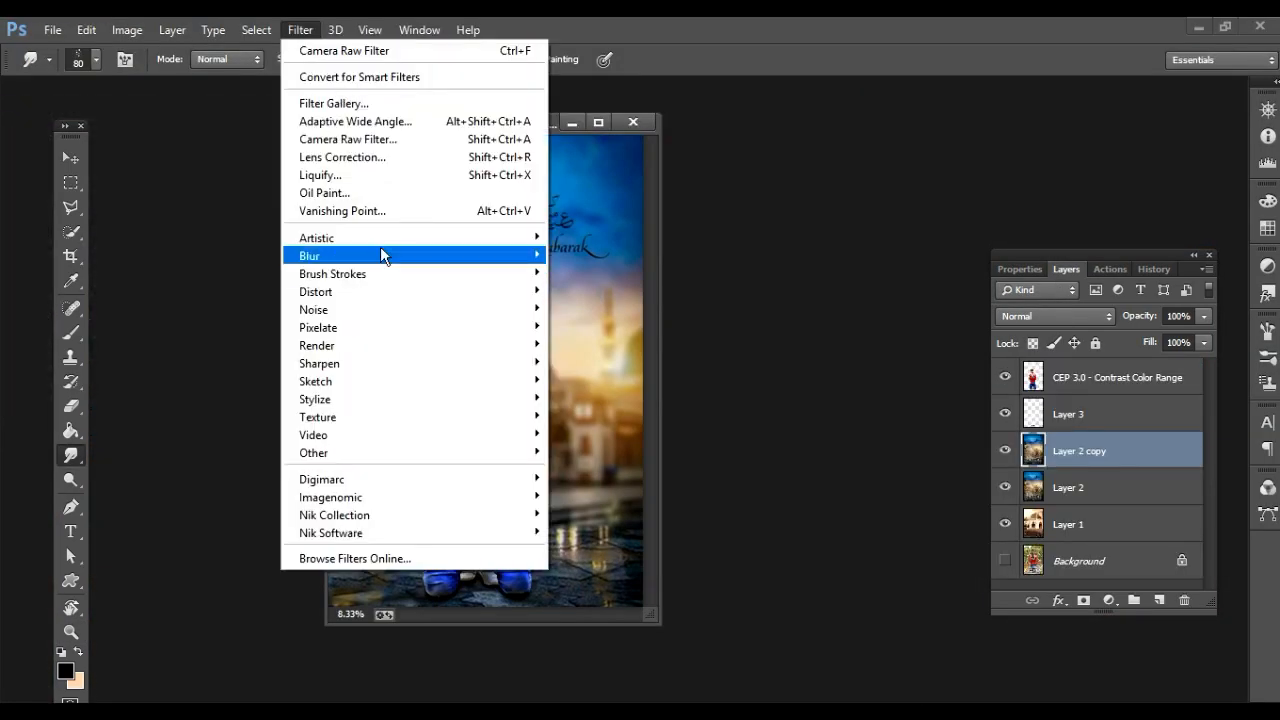
click(590, 251)
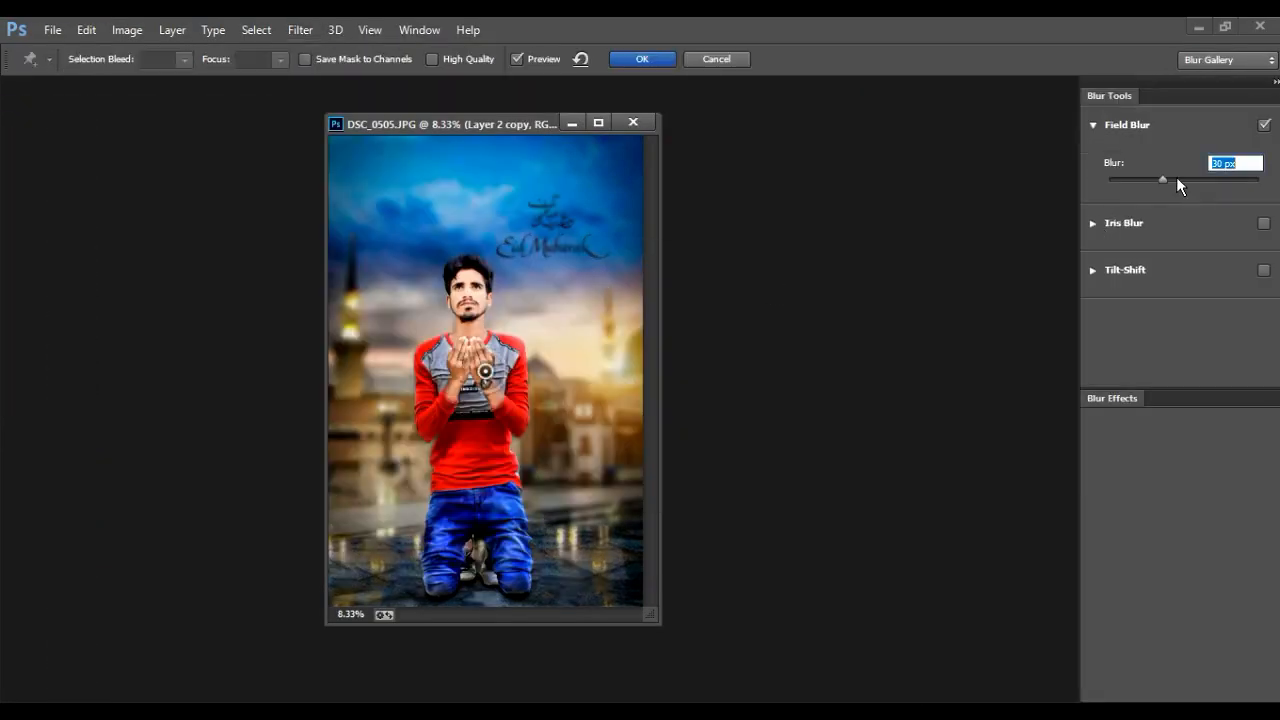
click(1168, 180)
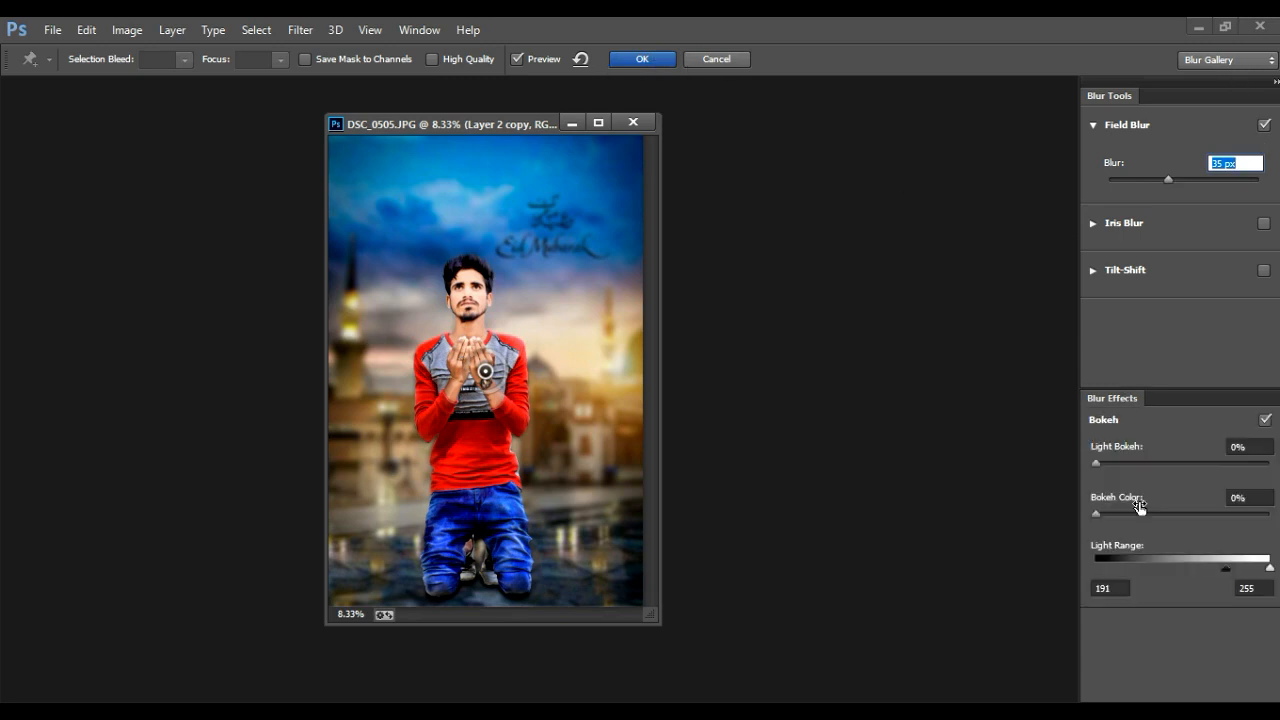
Set the blur's Light Bokeh to 44%, Bokeh Color to 16% and Light Range to 210–239, and apply it.
click(1158, 463)
drag(1226, 568, 1243, 571)
click(1123, 513)
drag(1158, 463, 1174, 464)
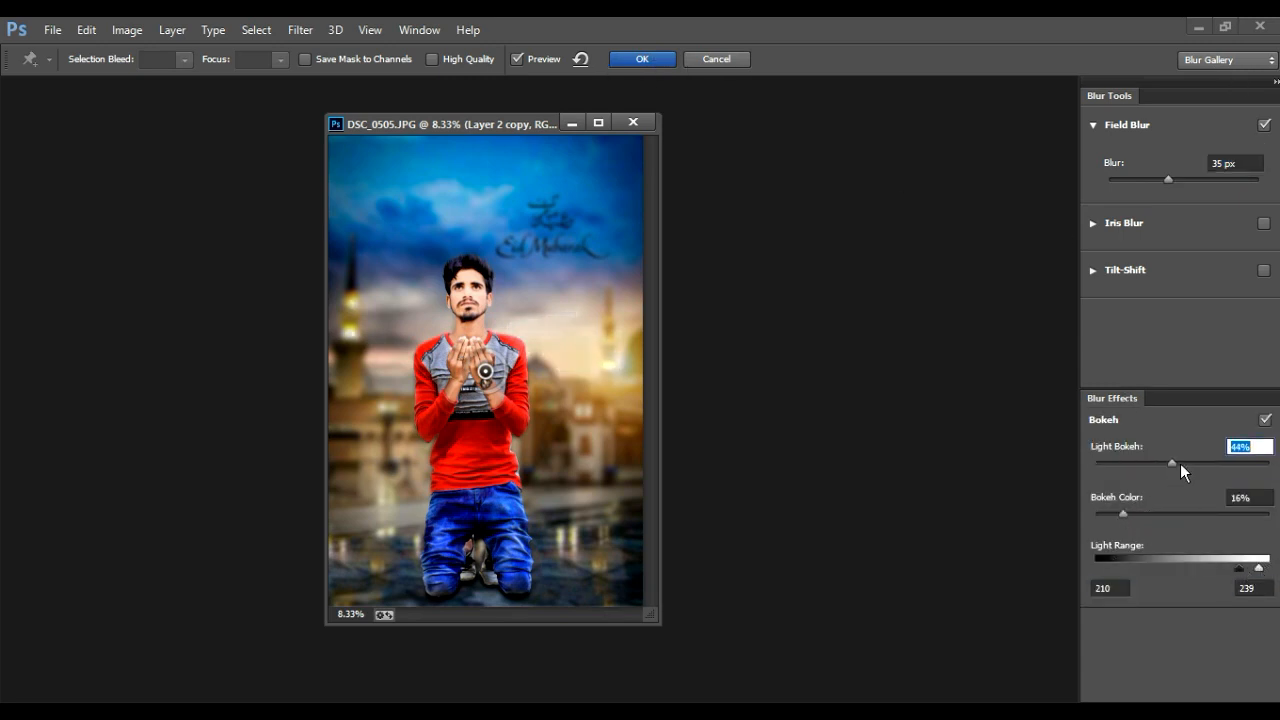
click(642, 59)
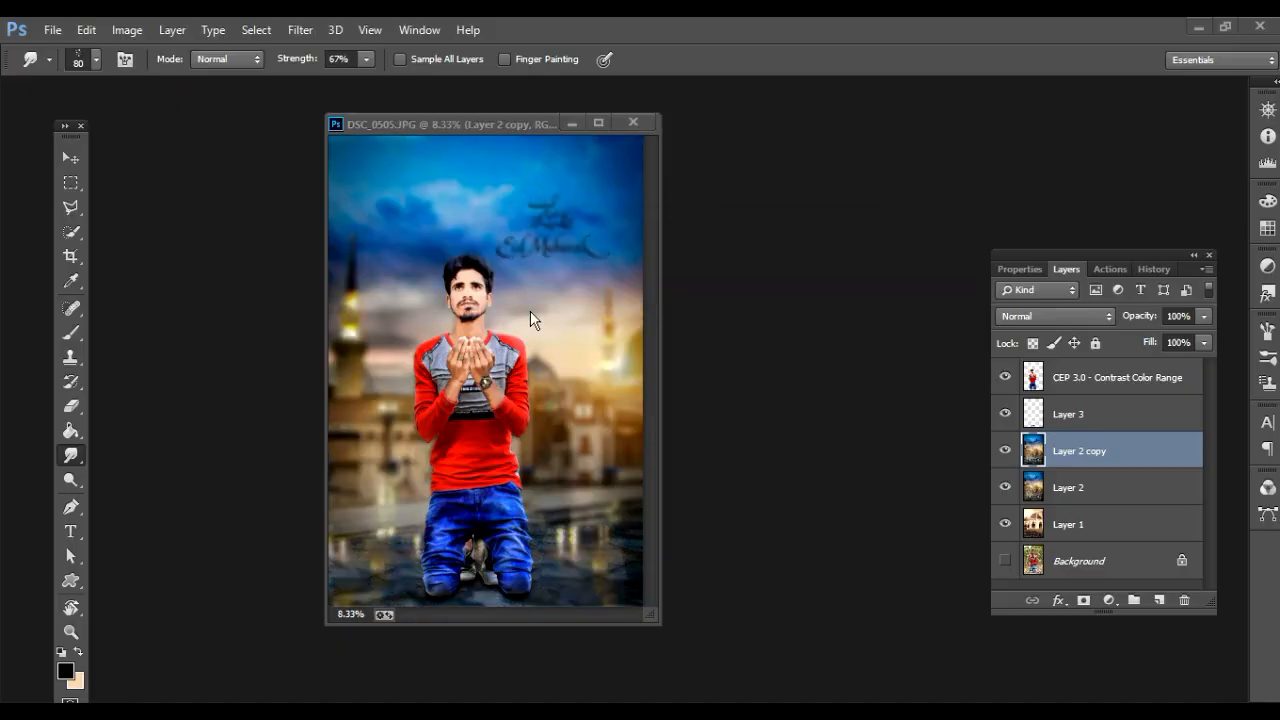
Erase the blurred background copy over the wet stone ground around the man's knees.
click(71, 405)
key(f)
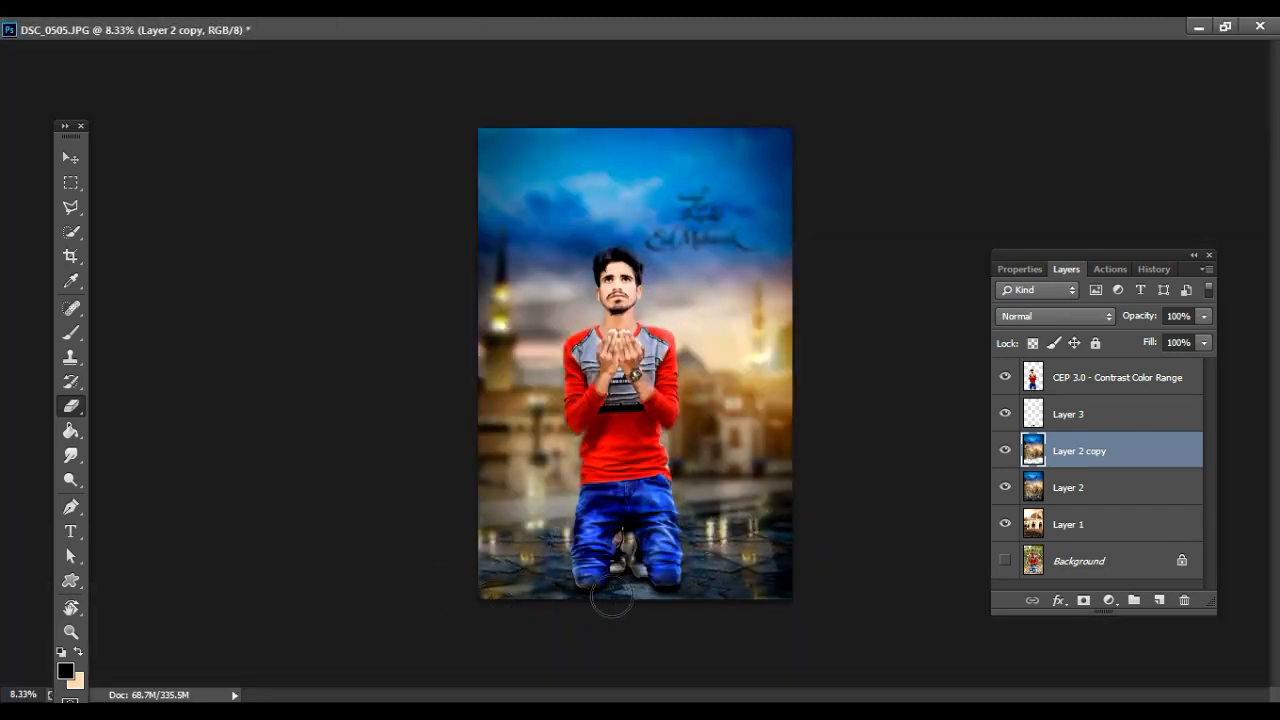
click(1225, 27)
double_click(354, 123)
Erase the blurred copy over the Eid Mubarak lettering and the Arabic calligraphy with a much smaller eraser.
key(ctrl+space)
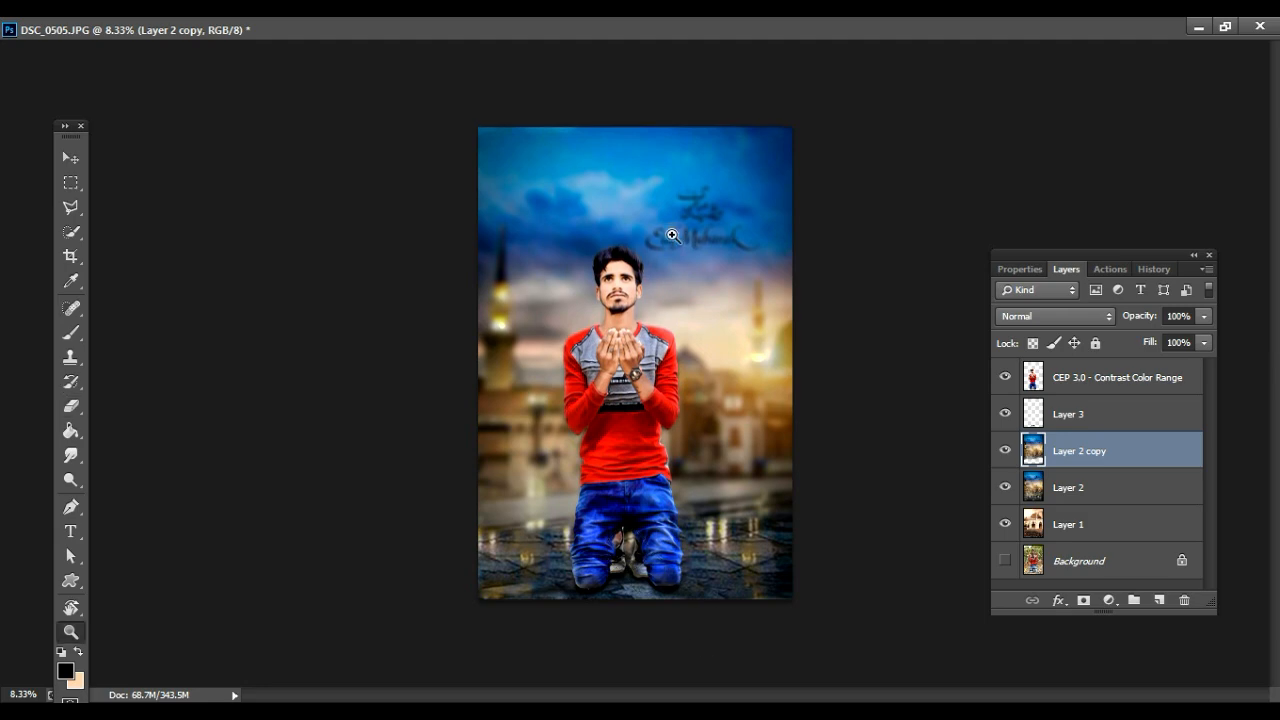
ctrl+click(675, 235)
ctrl+click(675, 235)
ctrl+click(712, 221)
ctrl+click(719, 235)
key(bracketleft)
key(bracketleft)
key(bracketleft)
key(bracketleft)
key(bracketleft)
key(bracketleft)
key(bracketleft)
key(bracketleft)
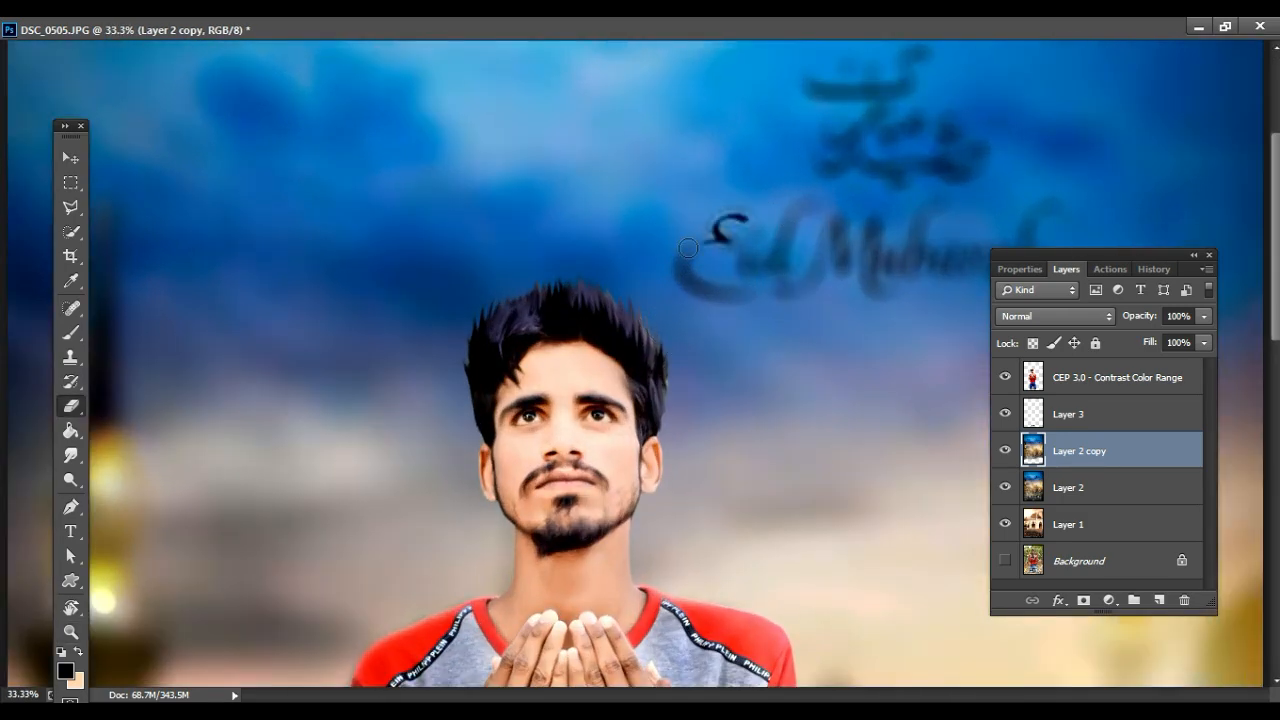
mouse_move(688, 248)
mouse_down()
mouse_move(751, 289)
mouse_move(772, 245)
mouse_move(775, 277)
mouse_move(843, 245)
mouse_move(873, 291)
mouse_move(937, 213)
mouse_up()
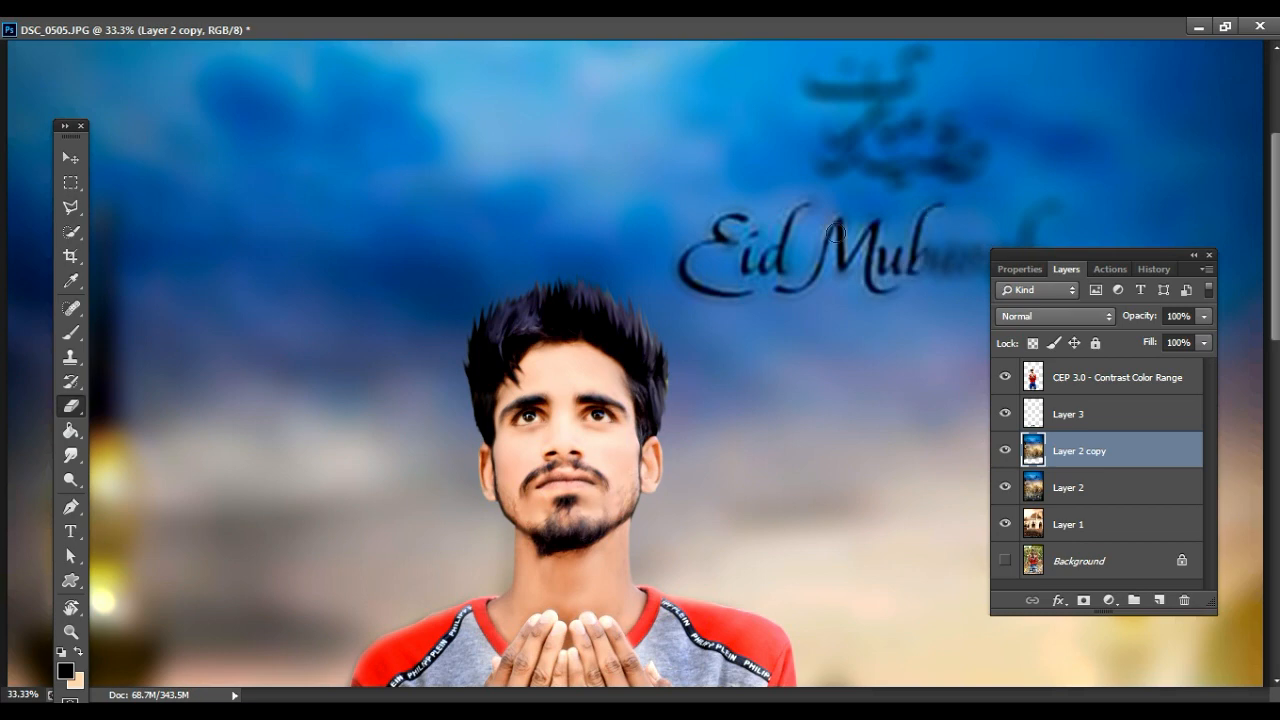
key(alt+space)
alt+click(714, 250)
alt+click(714, 250)
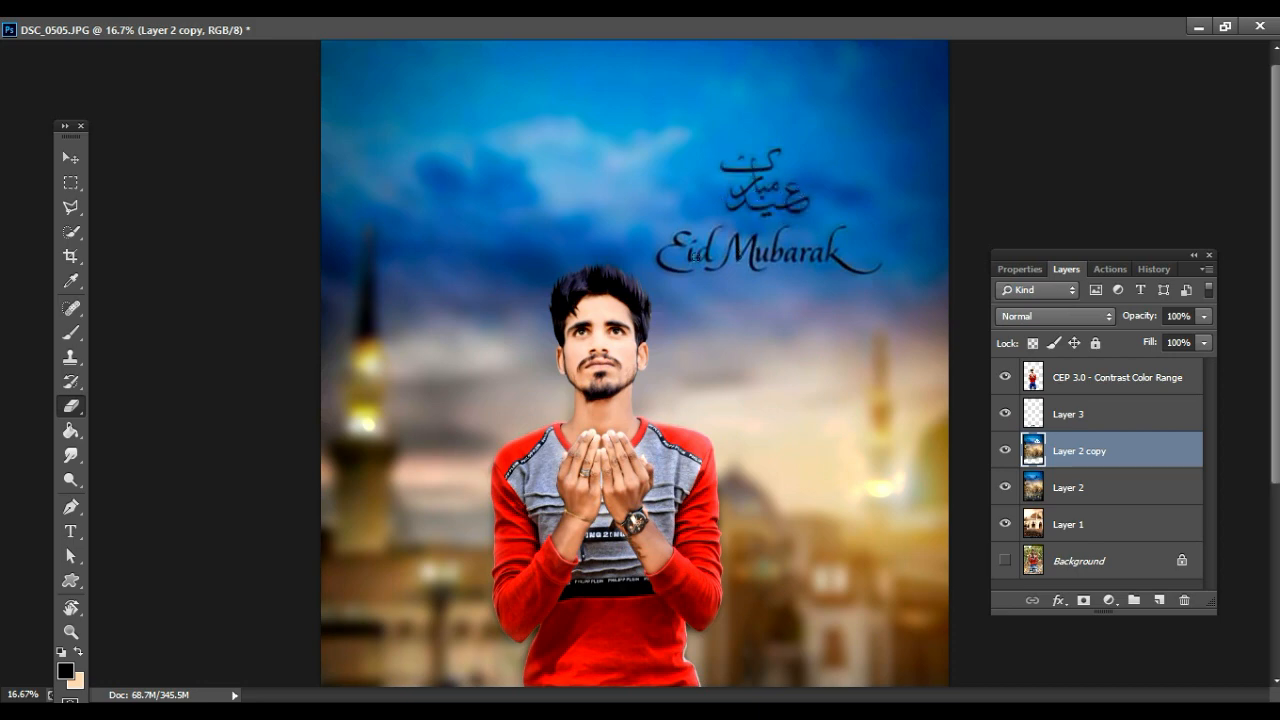
Merge the blurred copy into Layer 2, hide Layer 1 and merge all visible layers.
key(alt+space)
alt+click(866, 334)
alt+click(866, 334)
alt+click(866, 334)
key(ctrl+e)
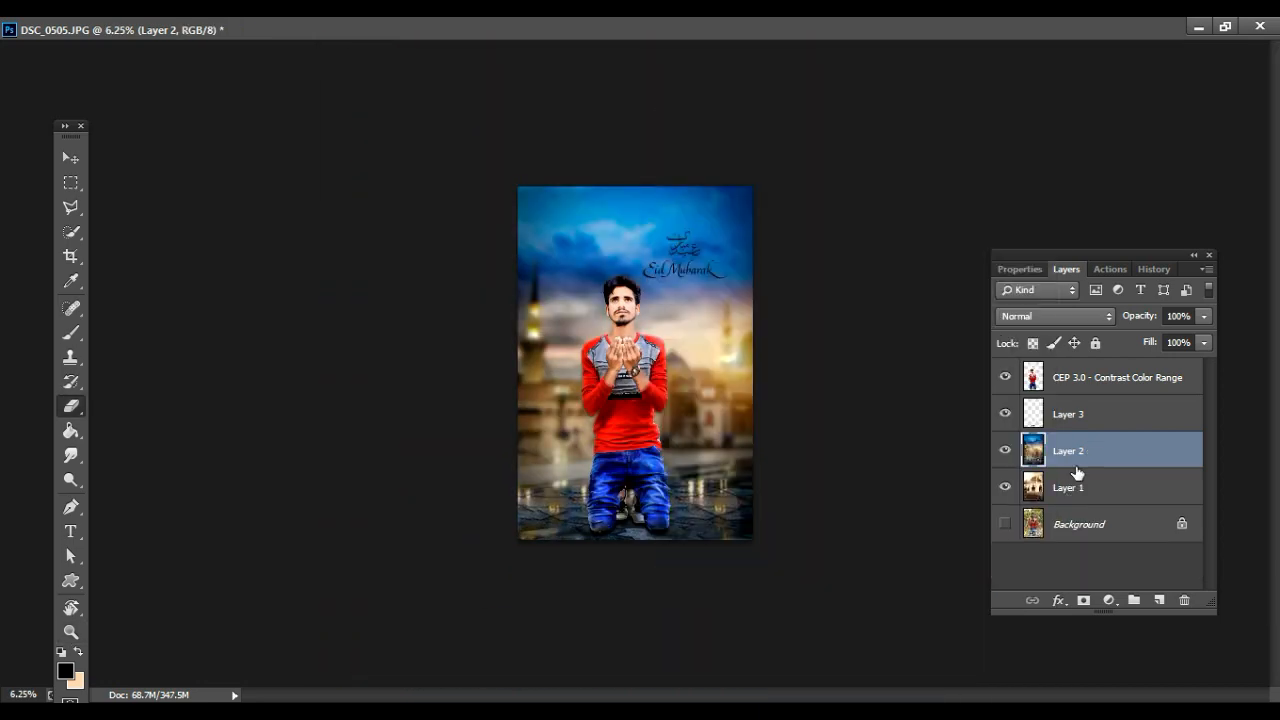
right_click(1100, 377)
click(823, 583)
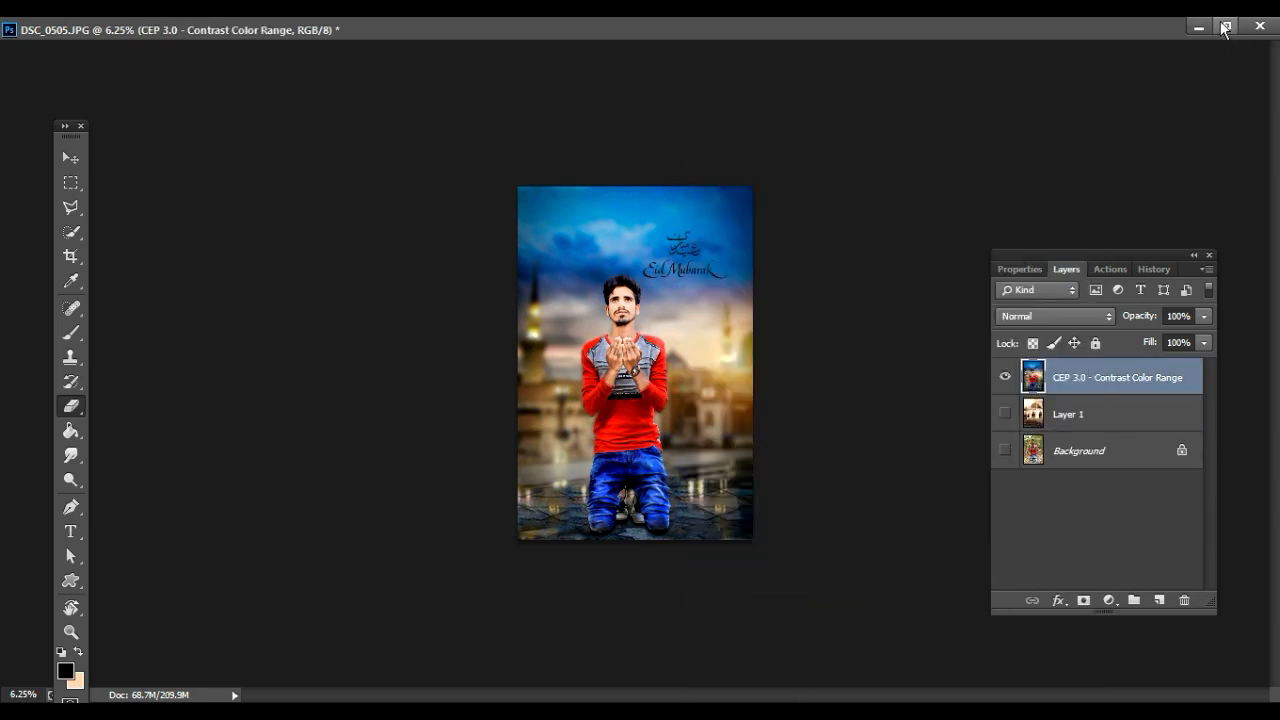
Grade the merged layer in Camera Raw: Exposure +0.15, Contrast +29, Highlights -18, Shadows -4, Whites +3, Blacks +17, Clarity +28.
key(f)
click(300, 29)
click(389, 149)
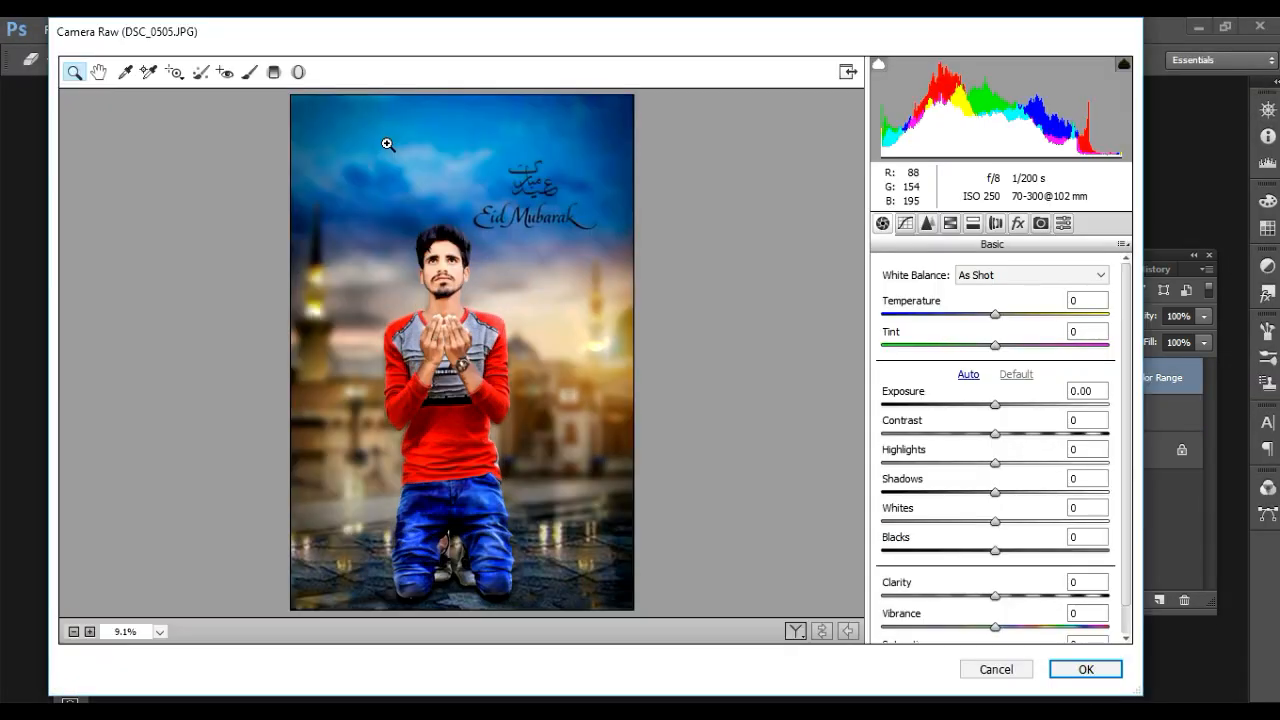
drag(994, 404, 998, 522)
drag(995, 551, 1014, 551)
drag(995, 596, 1027, 597)
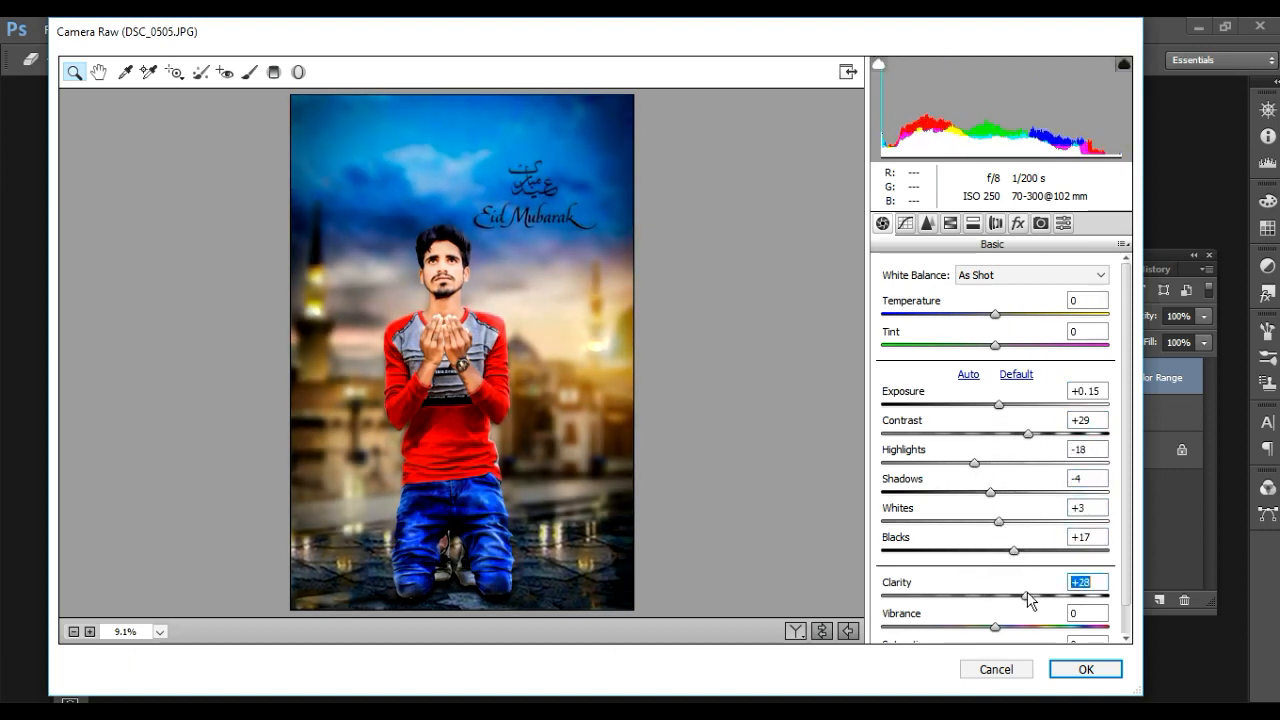
click(1064, 672)
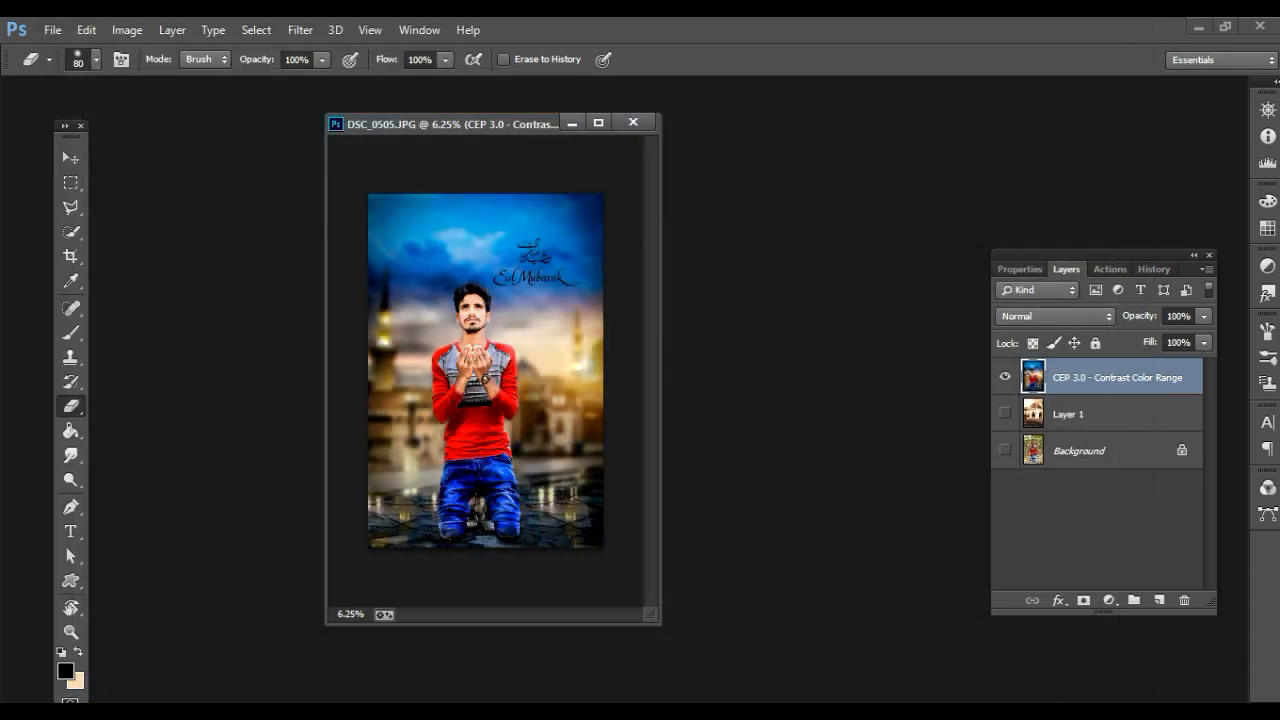
Delete Layer 1, duplicate the graded composite layer and open the duplicate in the Camera Raw presets.
click(1102, 271)
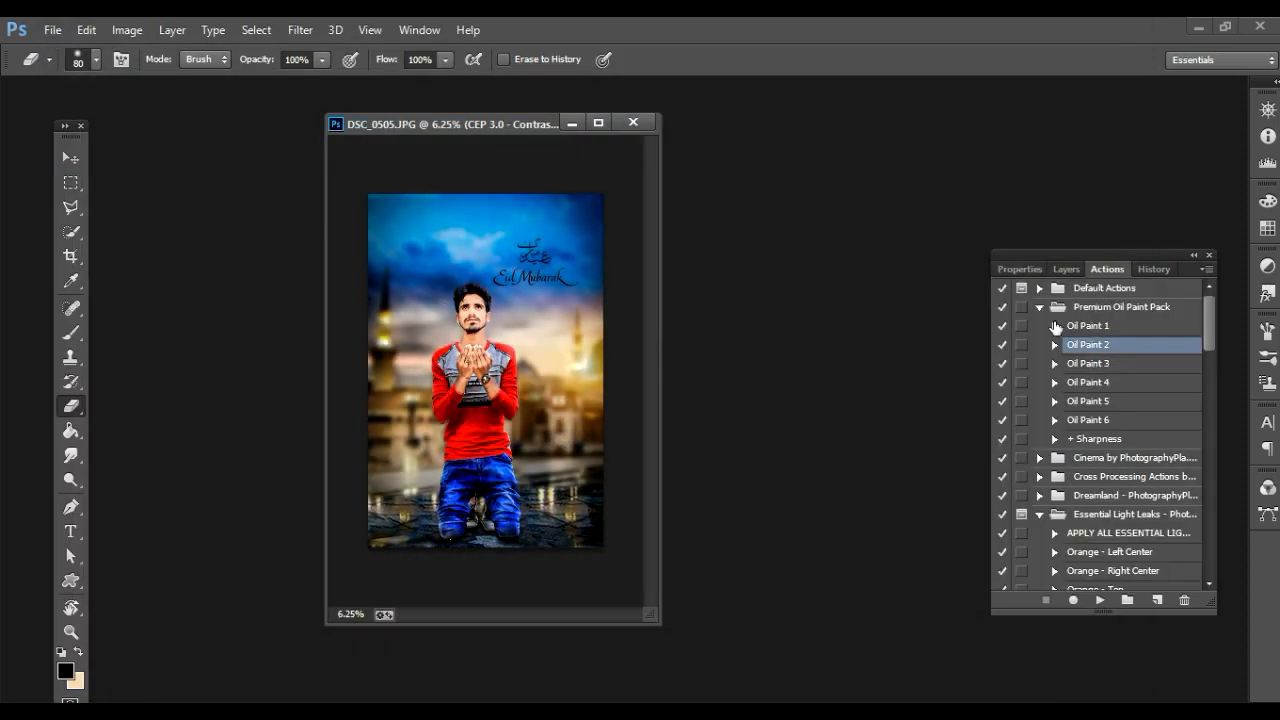
click(1066, 269)
click(1077, 414)
key(Delete)
click(1079, 388)
key(ctrl+j)
click(300, 29)
click(352, 145)
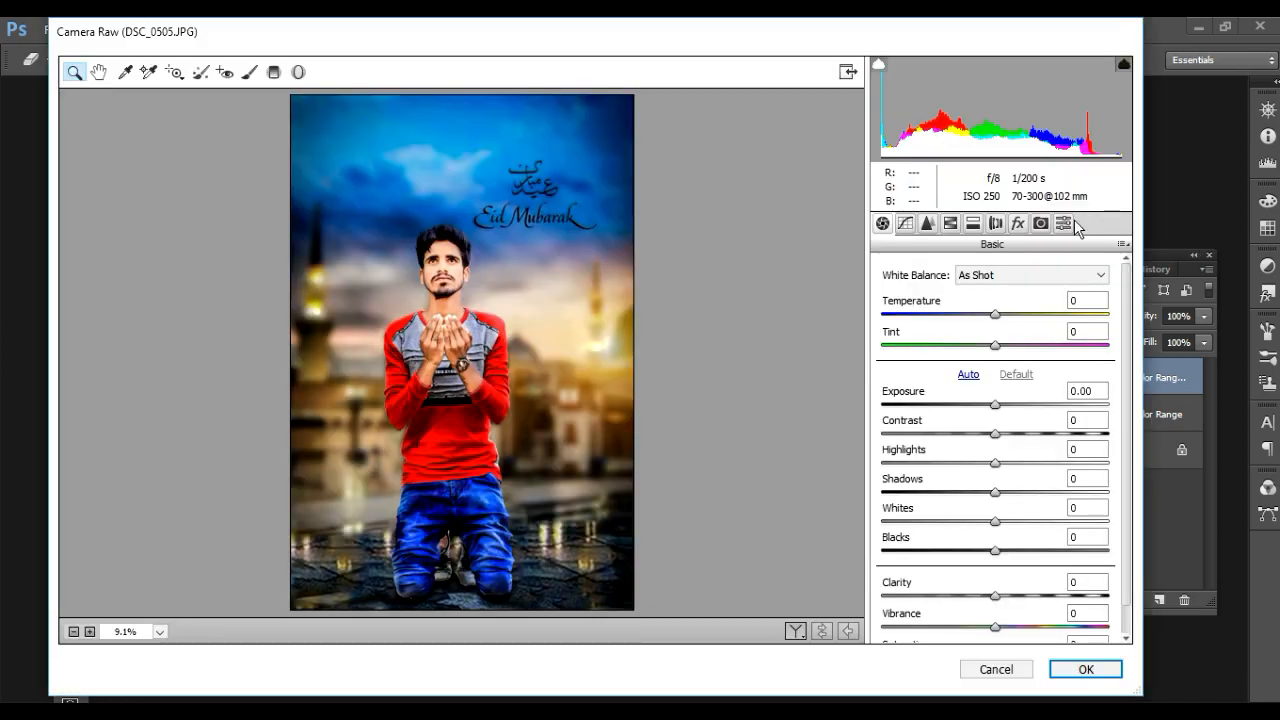
click(1063, 223)
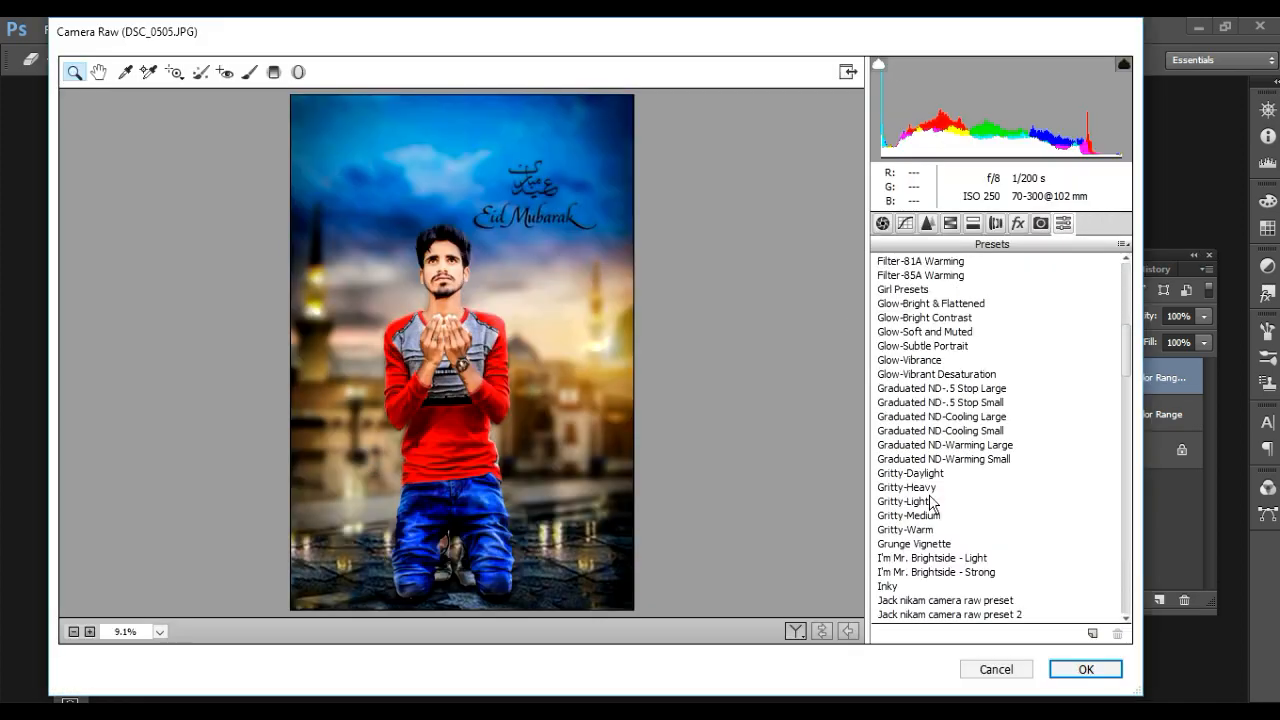
Try out several Camera Raw presets on the duplicate, including Jack nikam camera raw preset and Tapasheditz best.
scroll(960, 490, up, 4)
click(903, 388)
scroll(960, 490, down, 6)
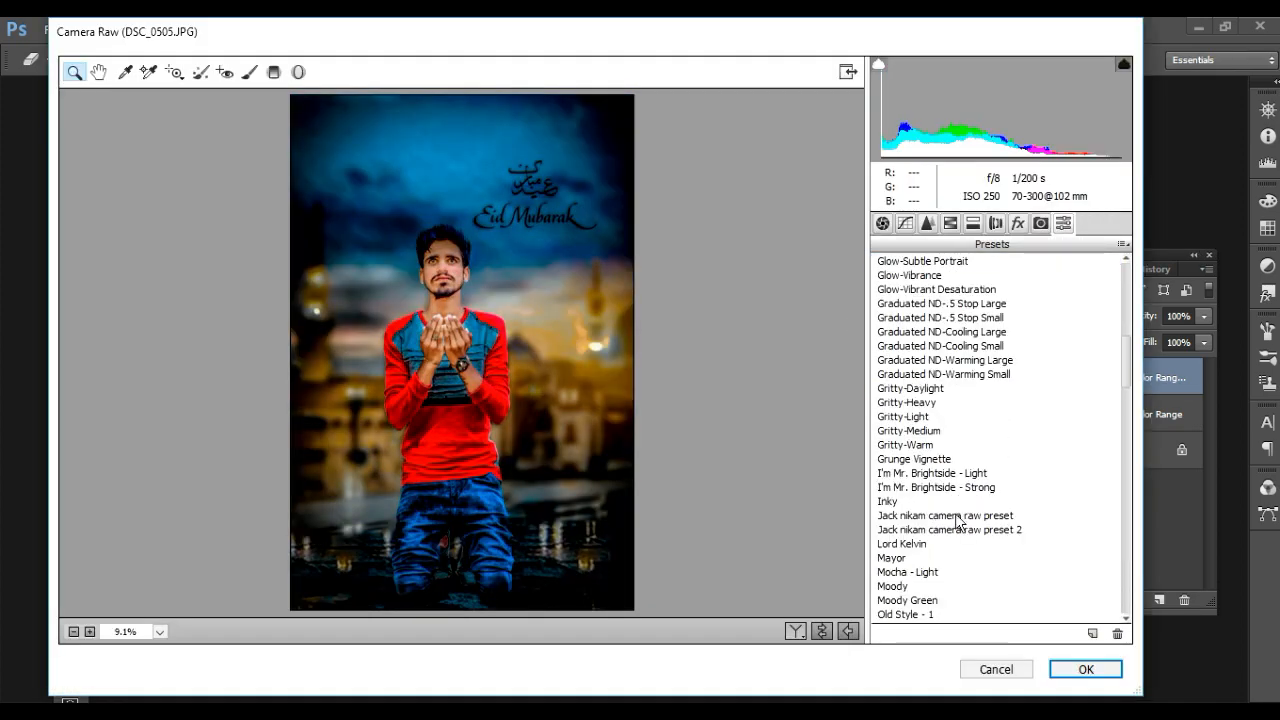
click(957, 521)
scroll(955, 525, down, 8)
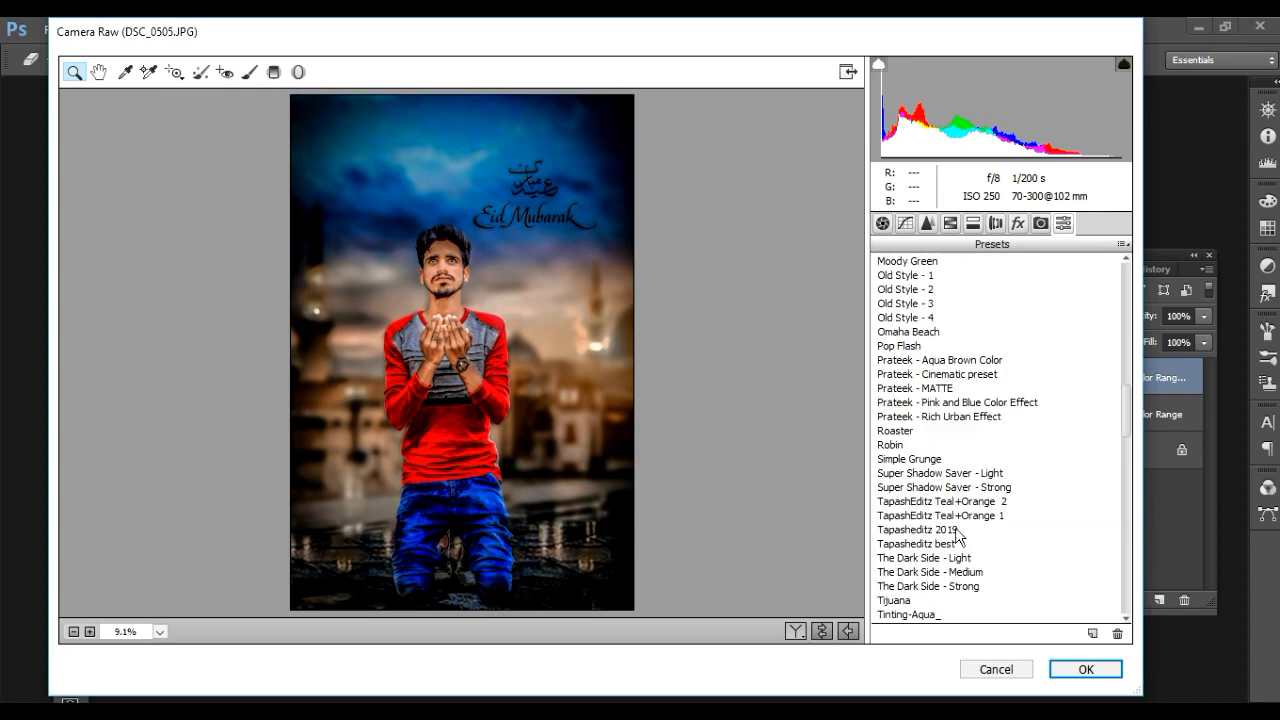
click(946, 545)
scroll(946, 549, down, 20)
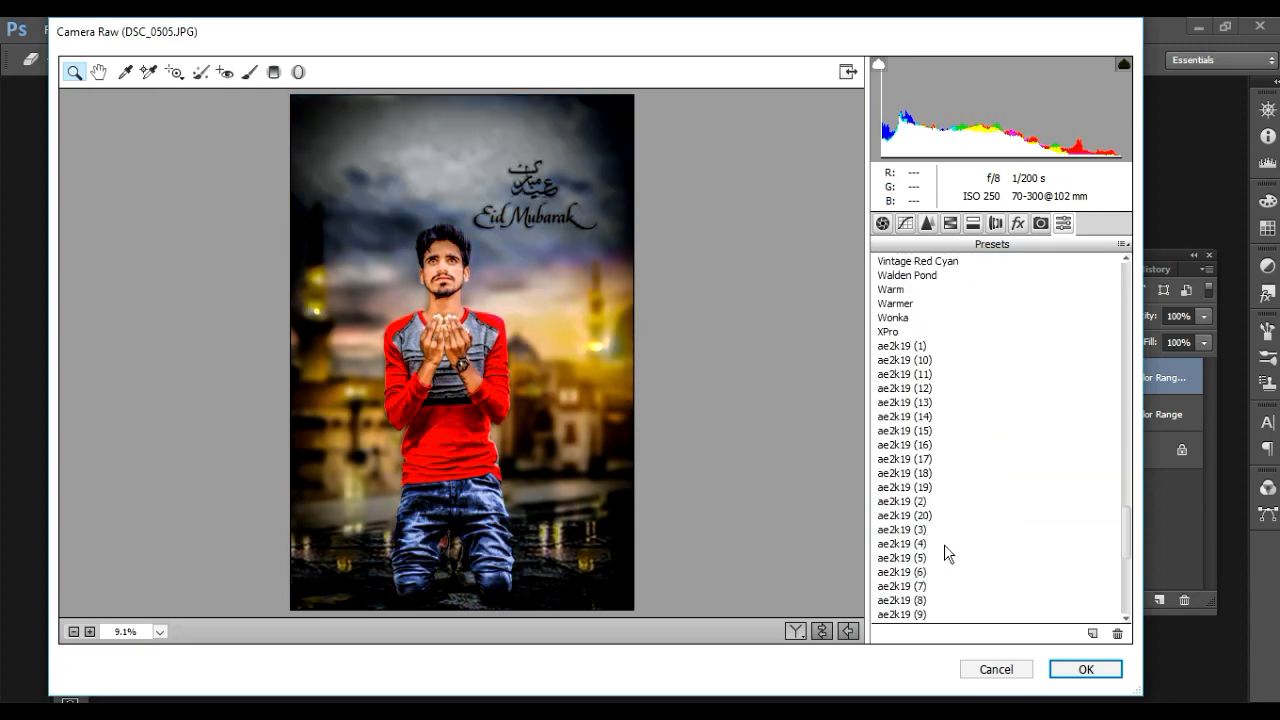
click(916, 403)
scroll(957, 463, up, 20)
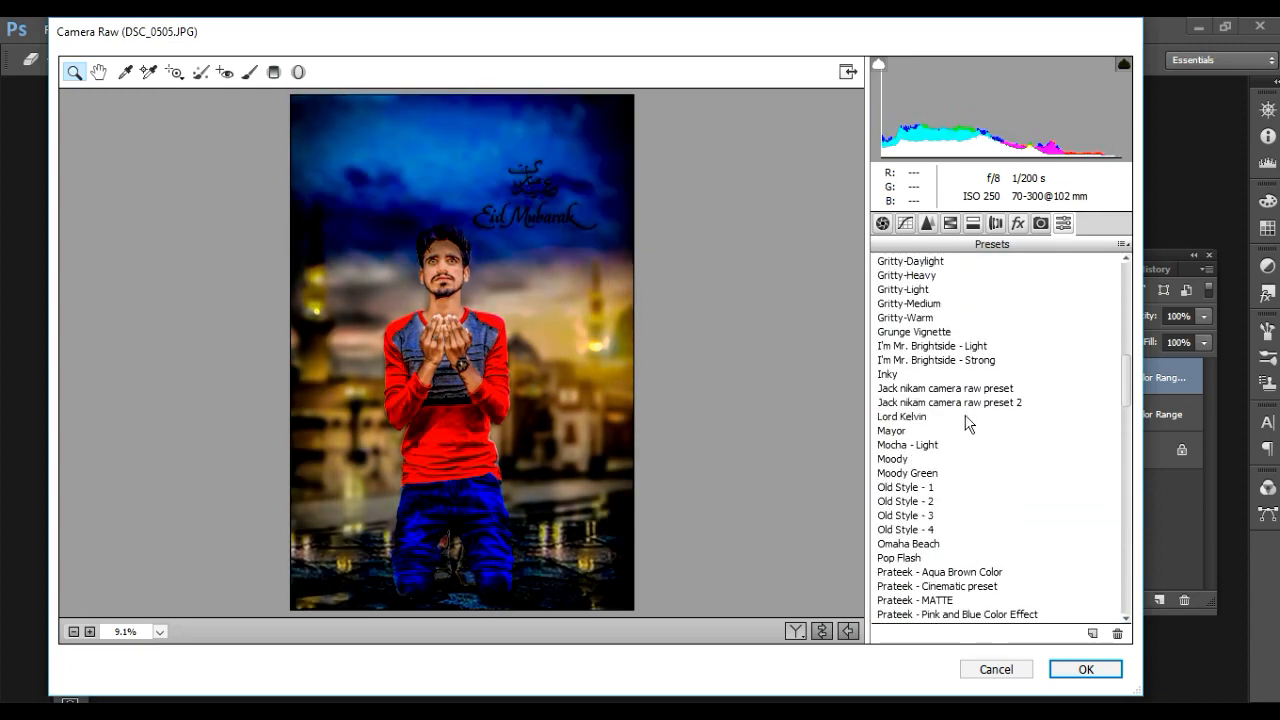
Apply the Jack nikam camera raw preset to the duplicate layer after comparing before and after.
click(957, 390)
click(796, 631)
click(1085, 669)
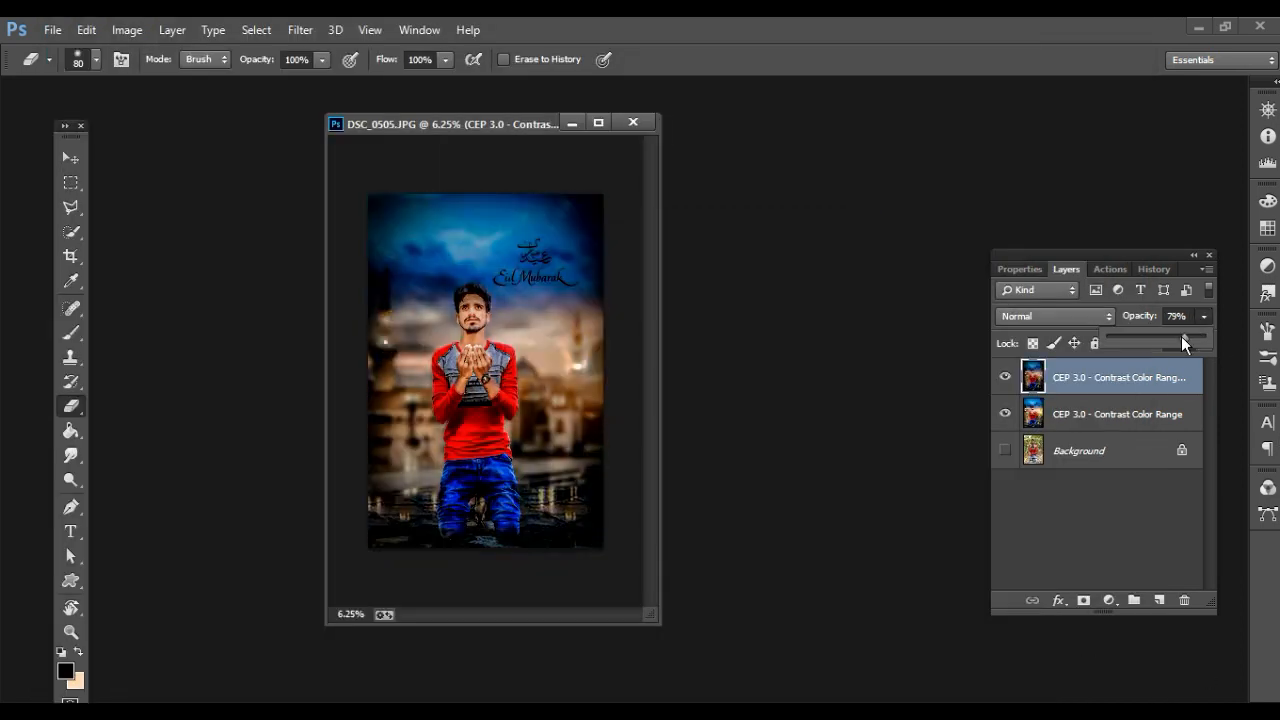
Lower the opacity of the preset-graded duplicate and merge it with the composite layer below.
drag(1181, 336, 1169, 342)
key(ctrl+e)
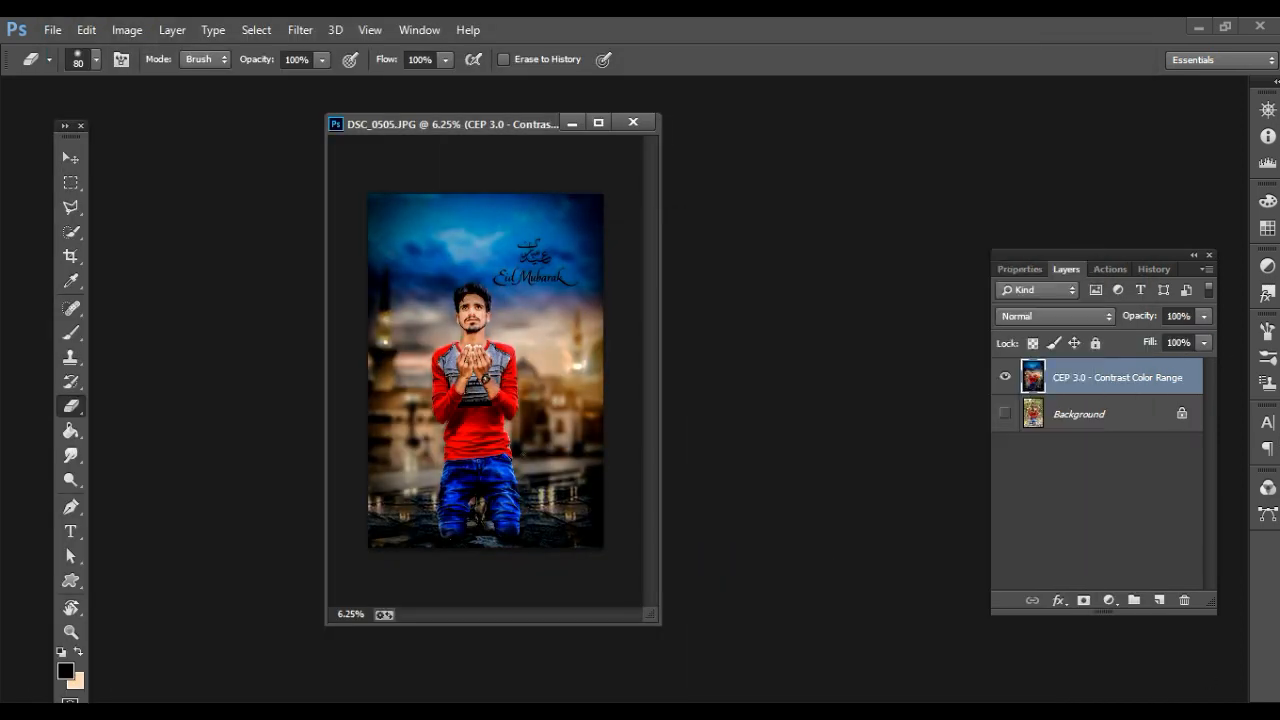
Browse the Png images(0) folder for an overlay image.
scroll(128, 286, up, 1)
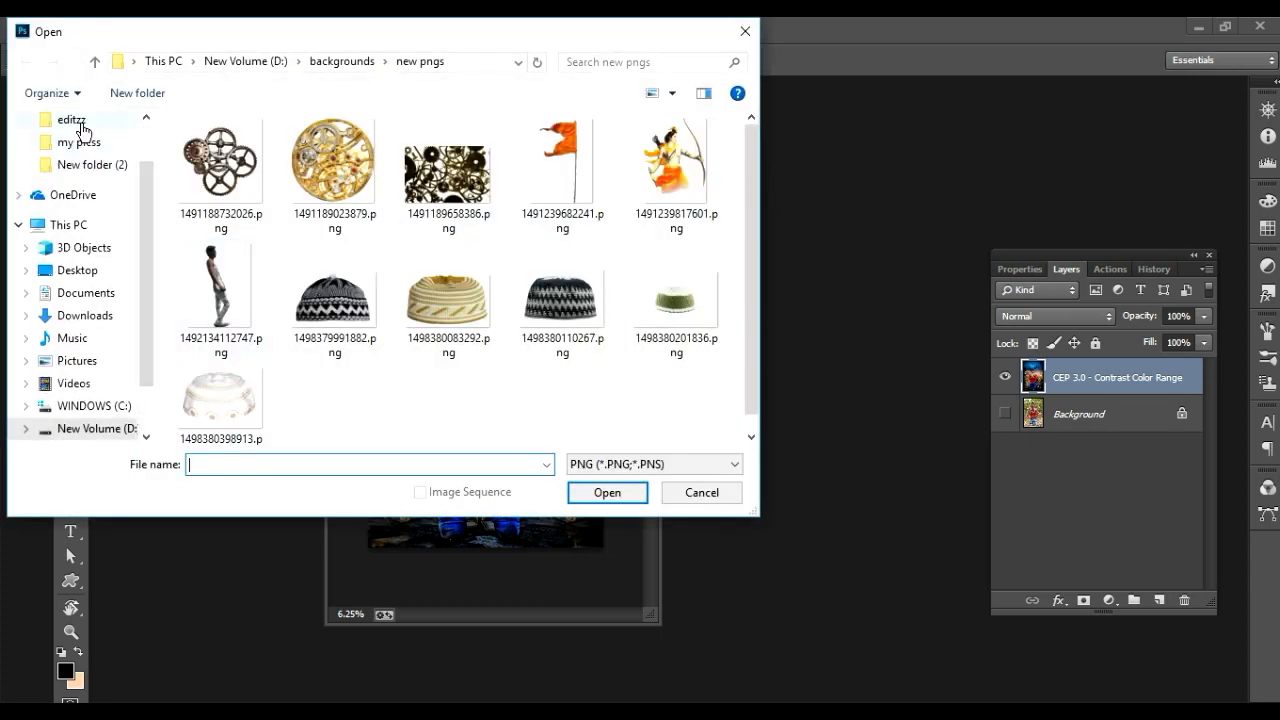
click(96, 63)
double_click(448, 390)
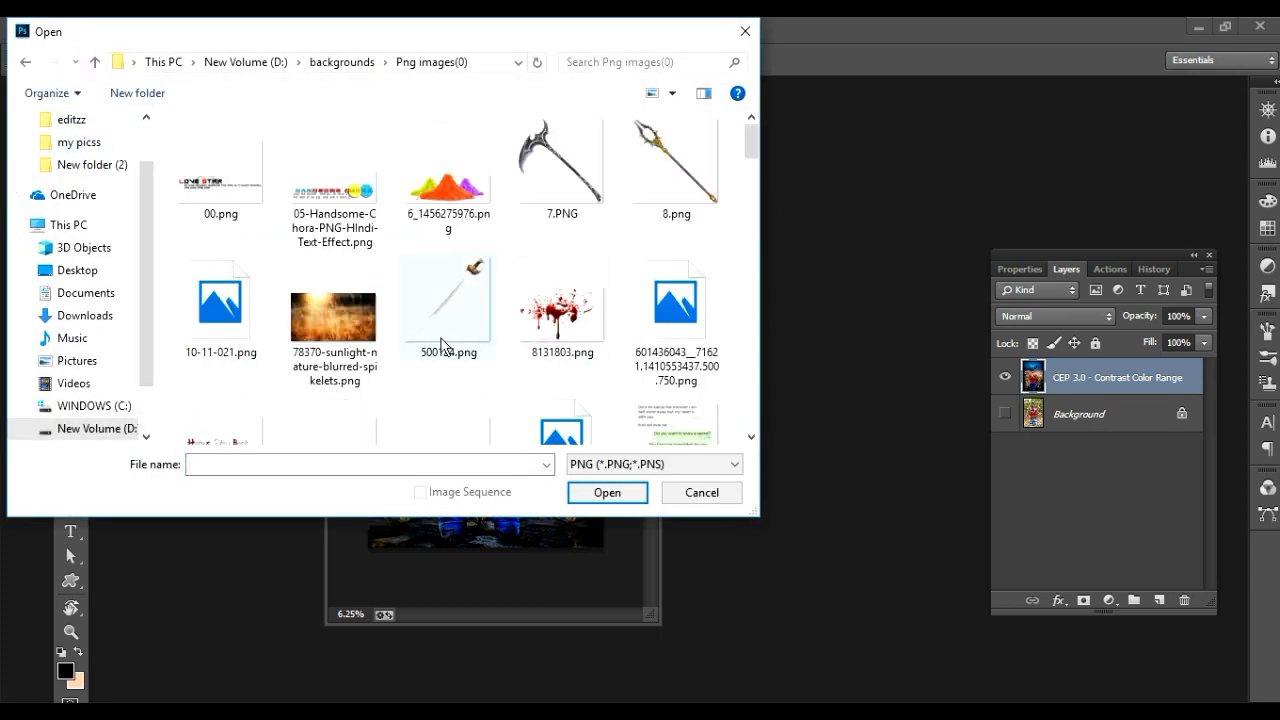
scroll(571, 362, down, 3)
scroll(574, 358, down, 2)
scroll(572, 360, up, 5)
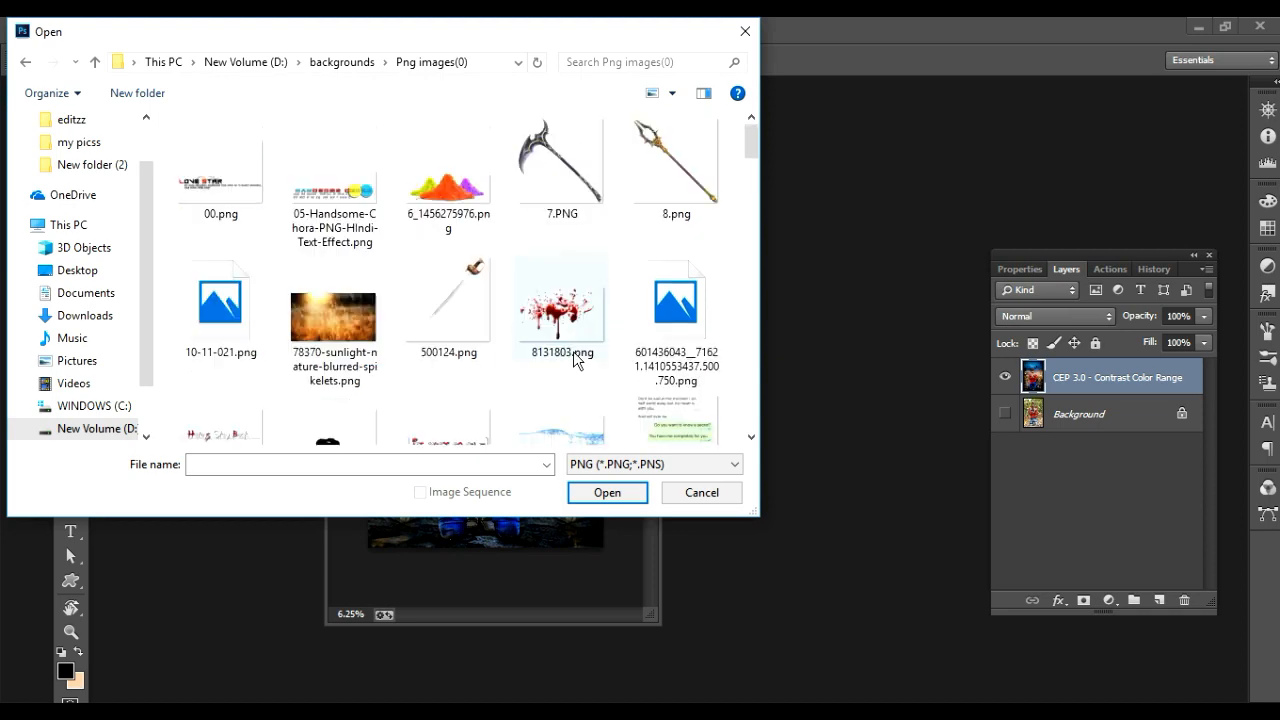
Open the orange light flare S.R (27).jpg from the coler folder of the 1500+ PNG FILE collection, showing all formats.
click(96, 63)
double_click(674, 205)
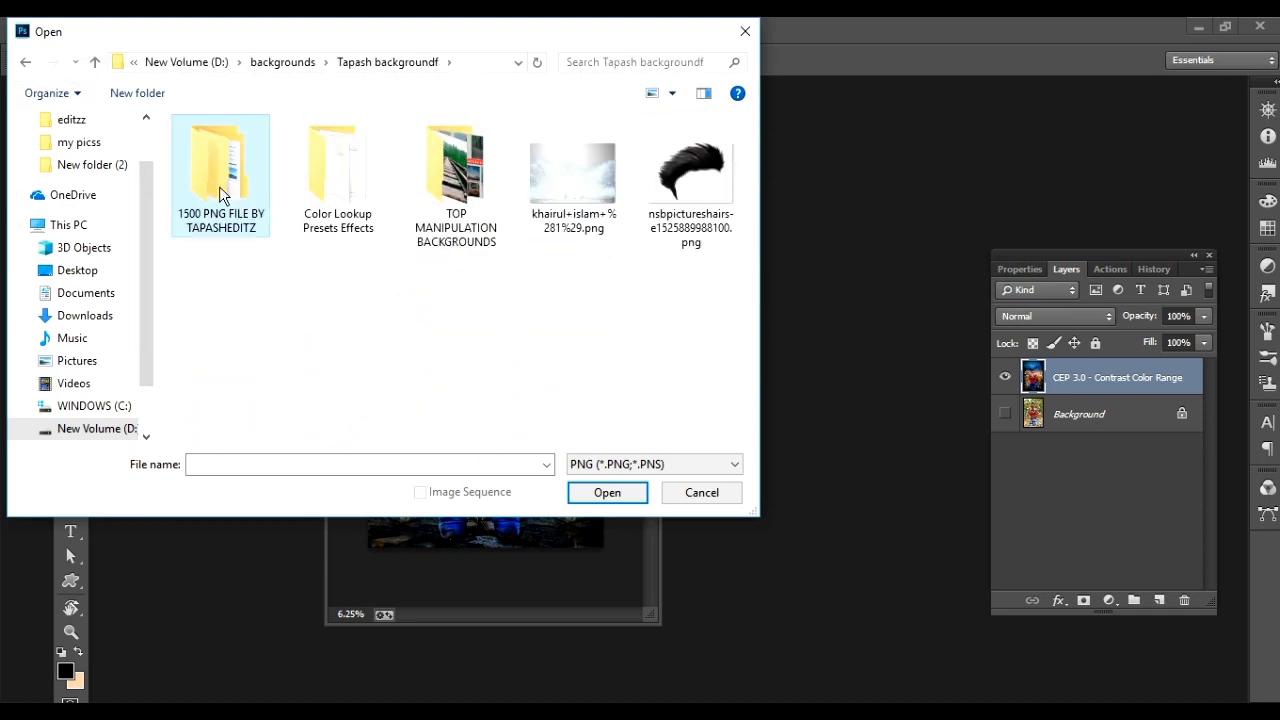
double_click(223, 160)
double_click(443, 275)
click(620, 464)
click(612, 34)
scroll(557, 384, down, 4)
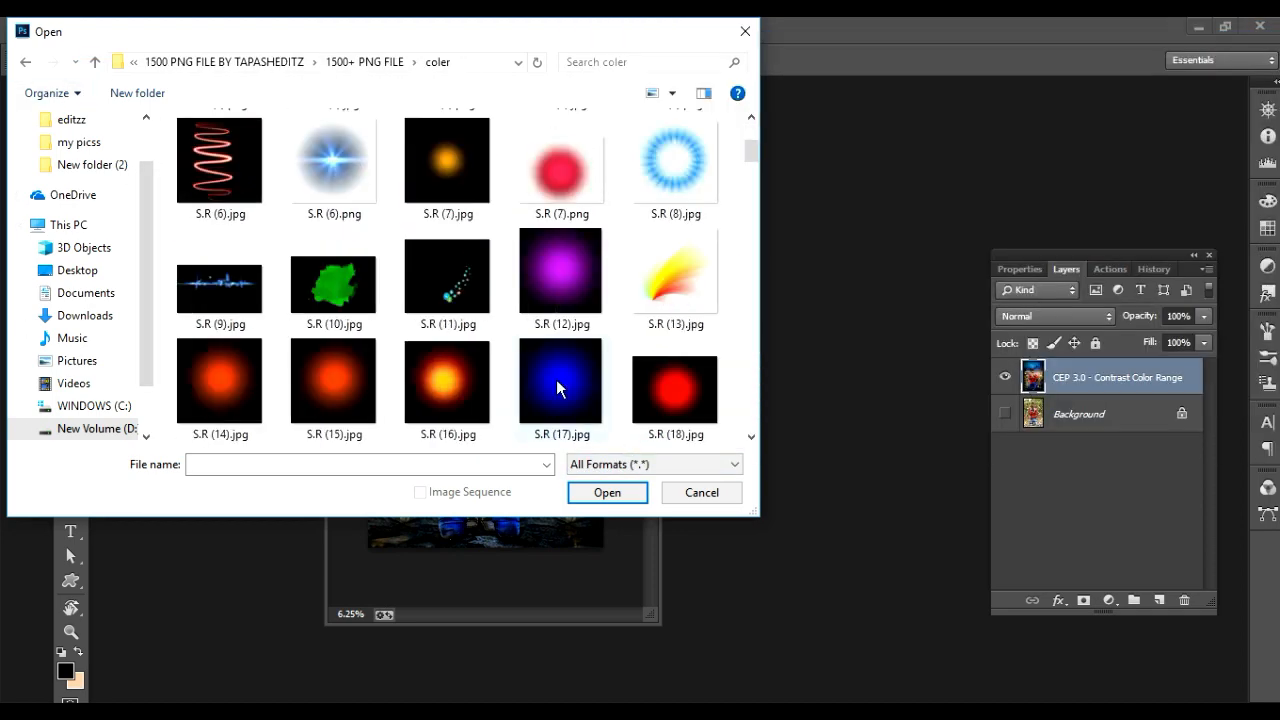
click(560, 388)
click(607, 491)
Place the orange flare in the composite beside the man, over the glow on the right horizon, and enlarge it.
drag(368, 444, 451, 296)
key(ctrl+t)
drag(617, 428, 639, 460)
key(Return)
Set the flare layer's blend mode to Screen and lower its opacity to 64%.
key(e)
click(1100, 316)
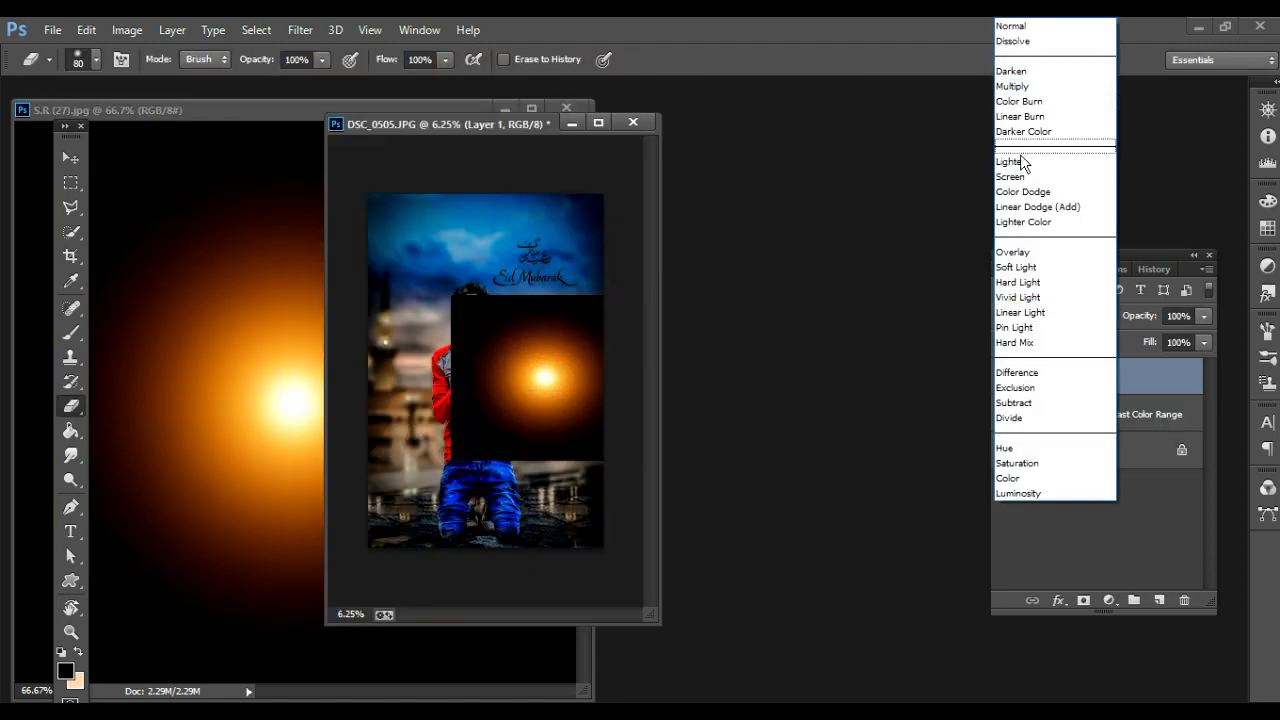
click(1020, 163)
drag(1204, 316, 1174, 340)
ctrl+click(500, 372)
ctrl+click(500, 372)
ctrl+click(500, 372)
alt+click(553, 441)
alt+click(553, 441)
alt+click(553, 441)
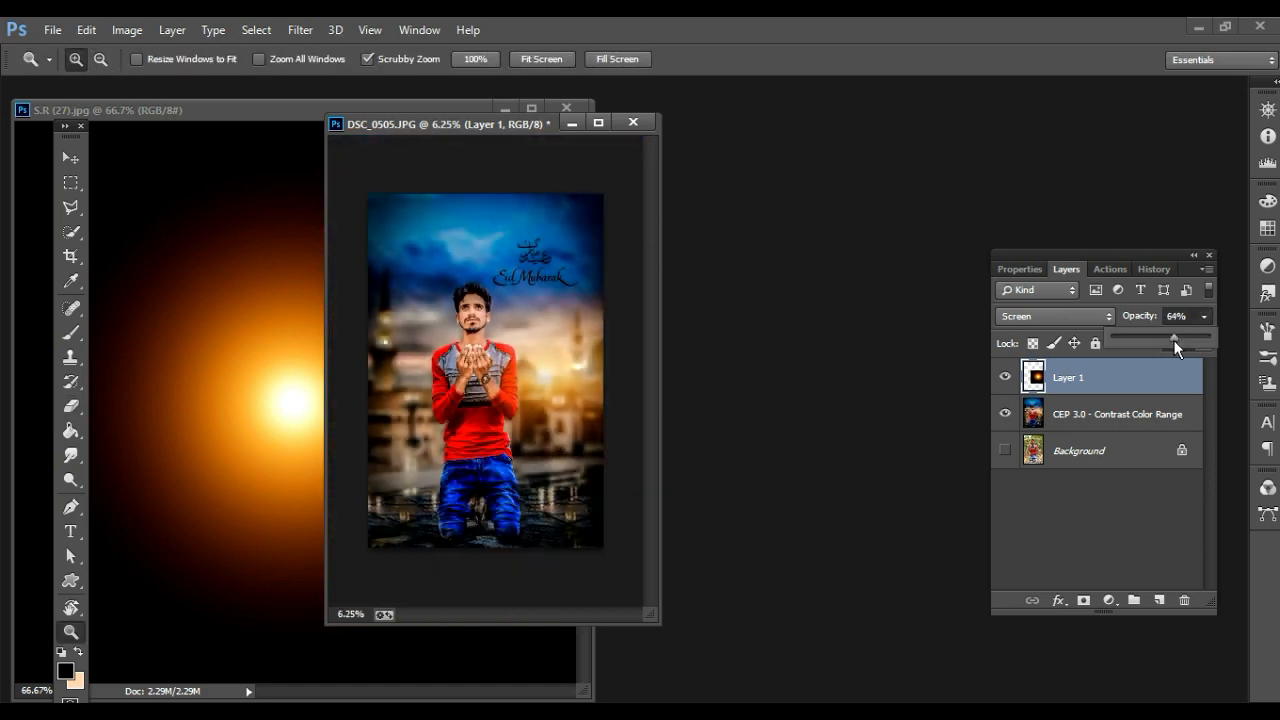
Merge the visible layers and close the flare image S.R (27).jpg.
right_click(1100, 380)
click(802, 575)
click(566, 107)
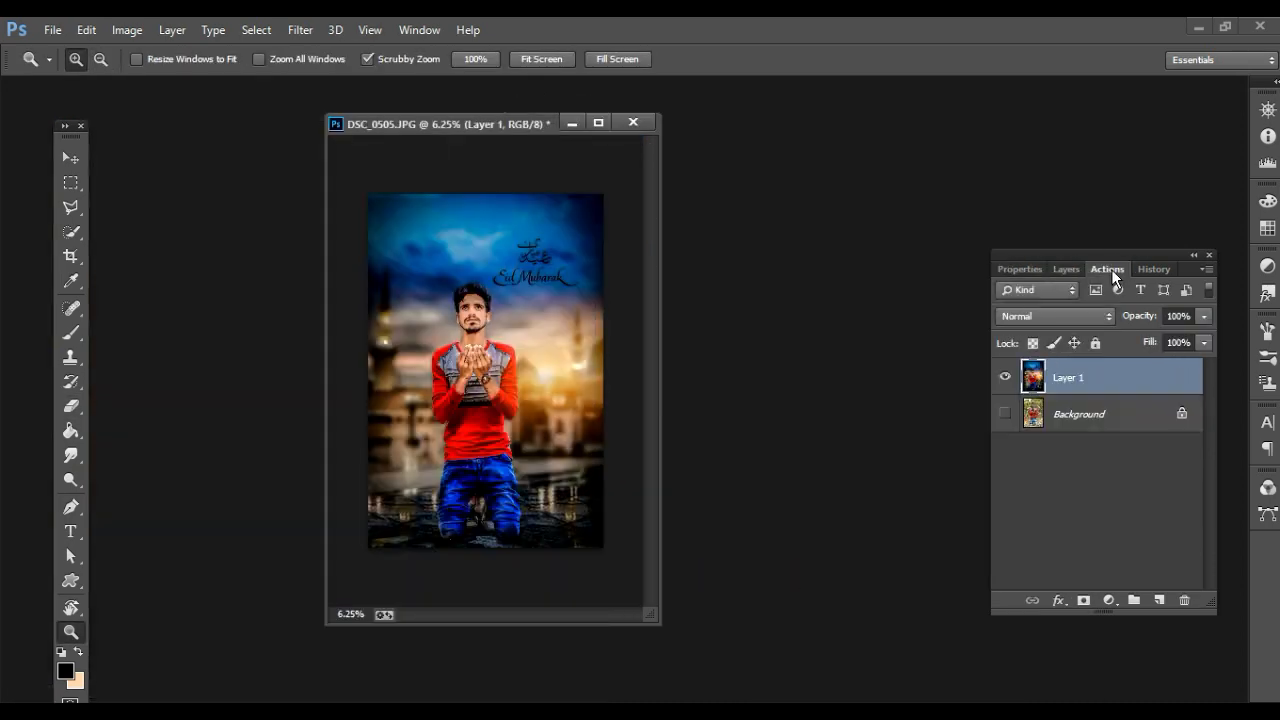
Run the Oil Paint 2 action from the Premium Oil Paint Pack on the merged composite.
click(1110, 269)
click(1097, 600)
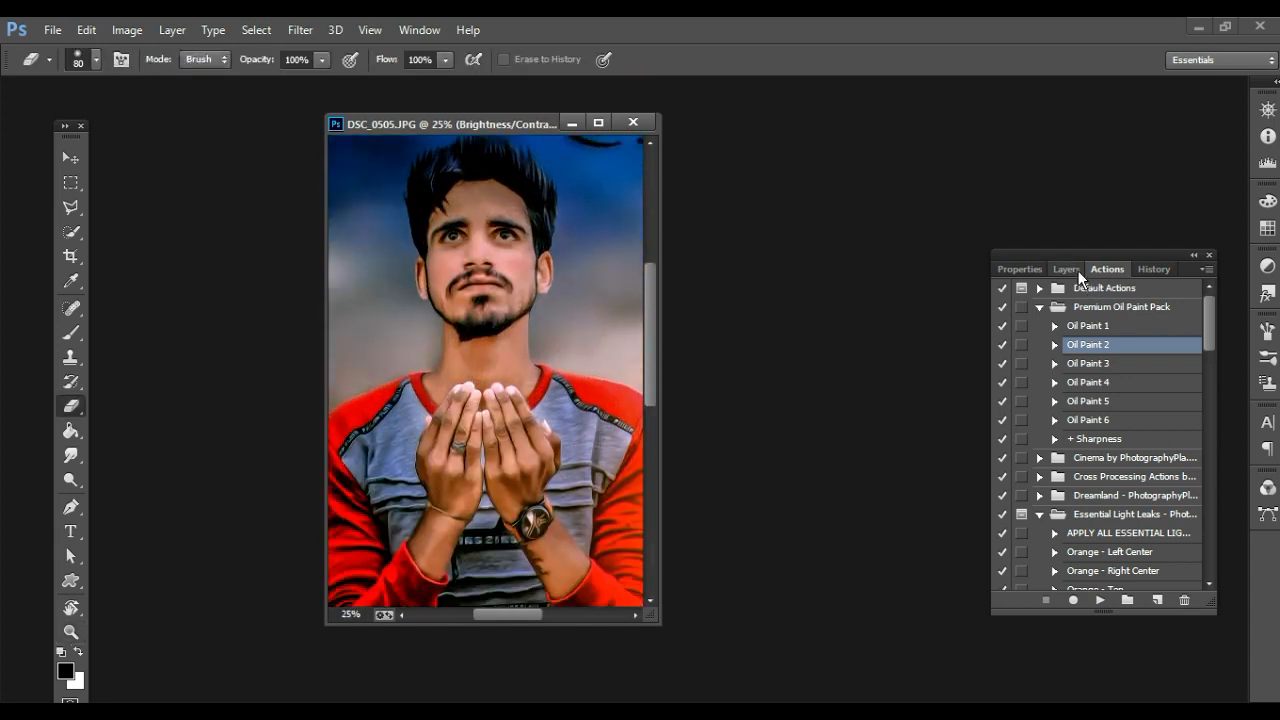
Delete the Color Balance, Color Fill and Curves adjustment layers from the Oil Paint 2 group.
click(1068, 269)
click(1027, 406)
click(1005, 472)
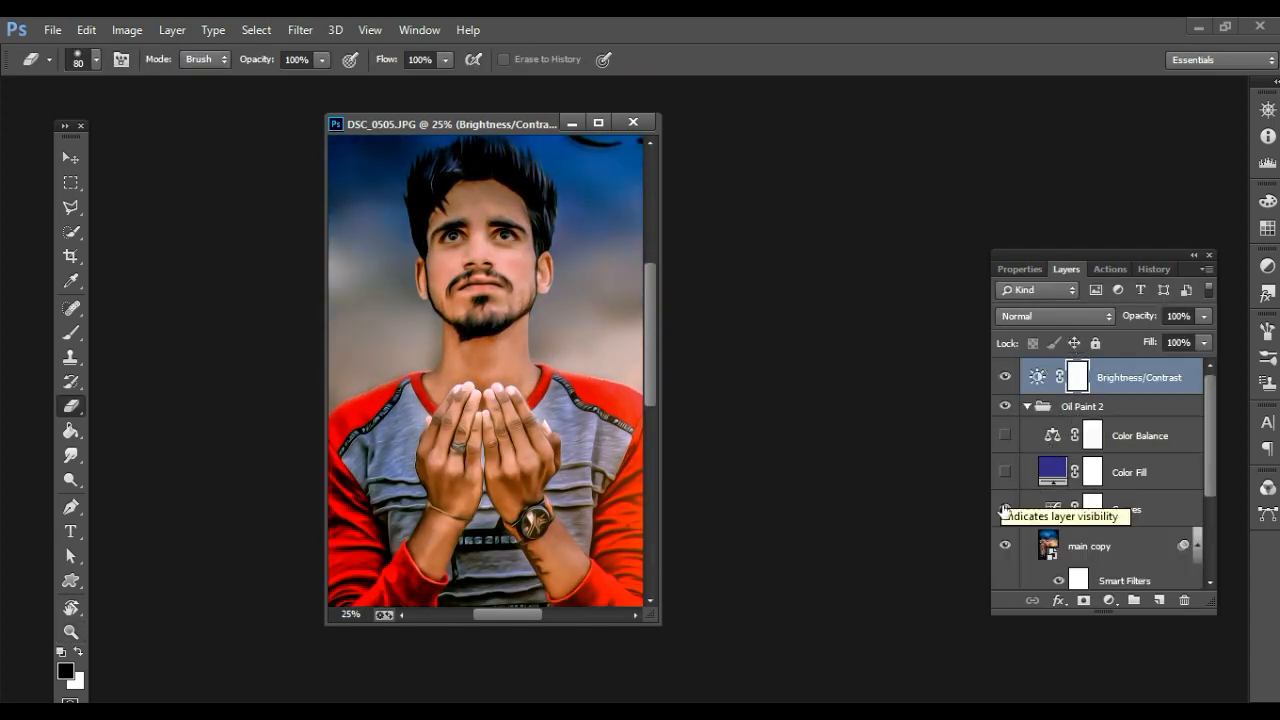
click(1138, 446)
key(Delete)
key(Delete)
key(Delete)
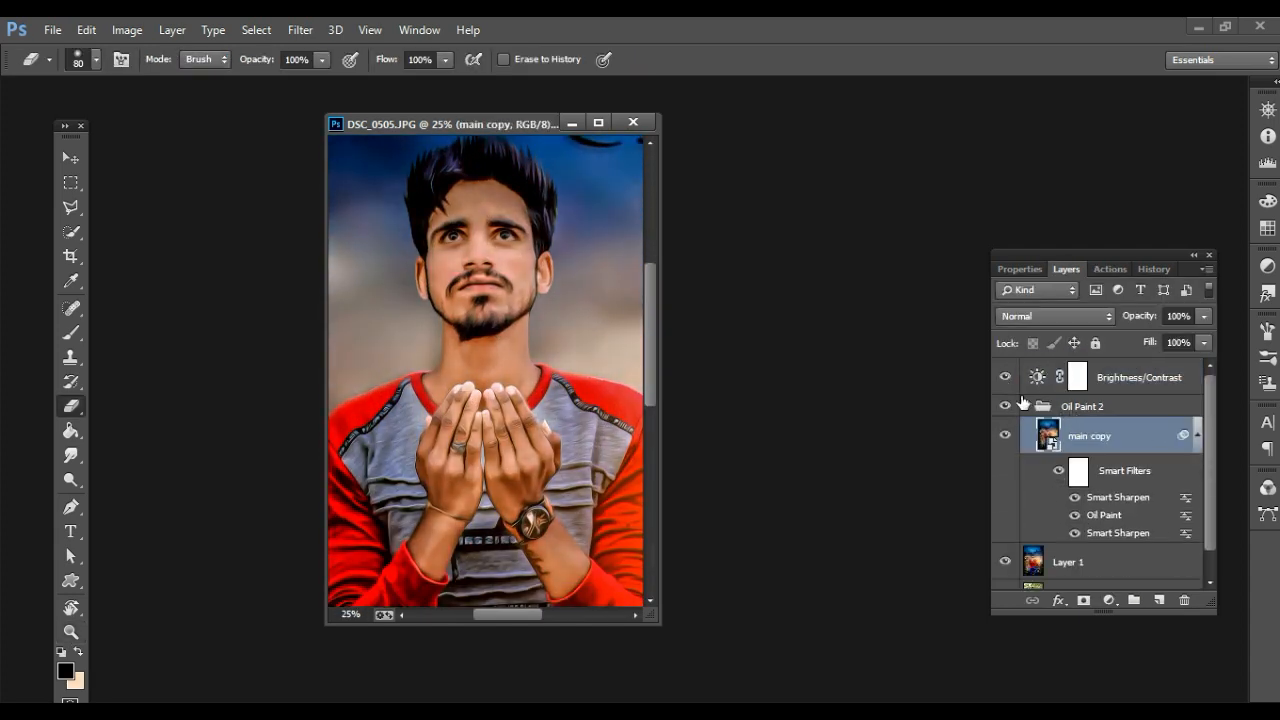
Collapse the Oil Paint 2 group and merge all visible layers into Layer 1.
click(1026, 405)
key(z)
right_click(1066, 460)
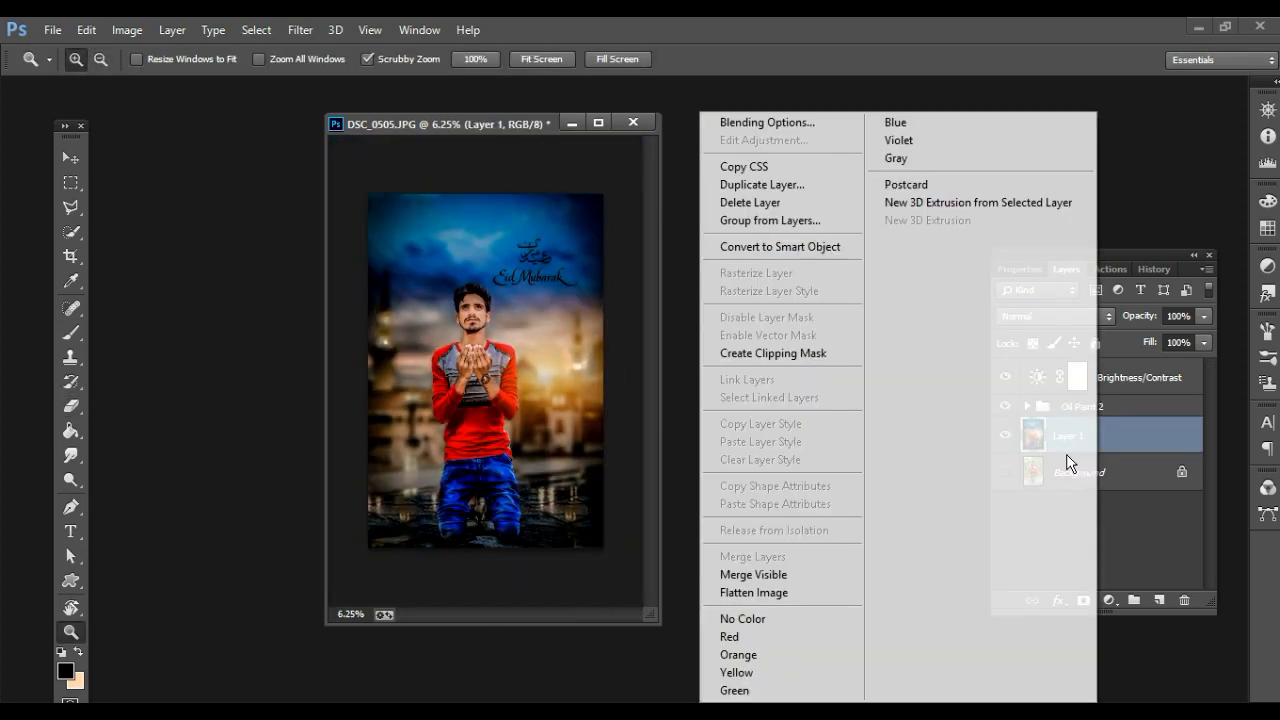
click(749, 540)
Open the logo image new logo.png from the editzz folder.
key(ctrl+o)
click(72, 120)
click(457, 195)
key(n)
double_click(557, 165)
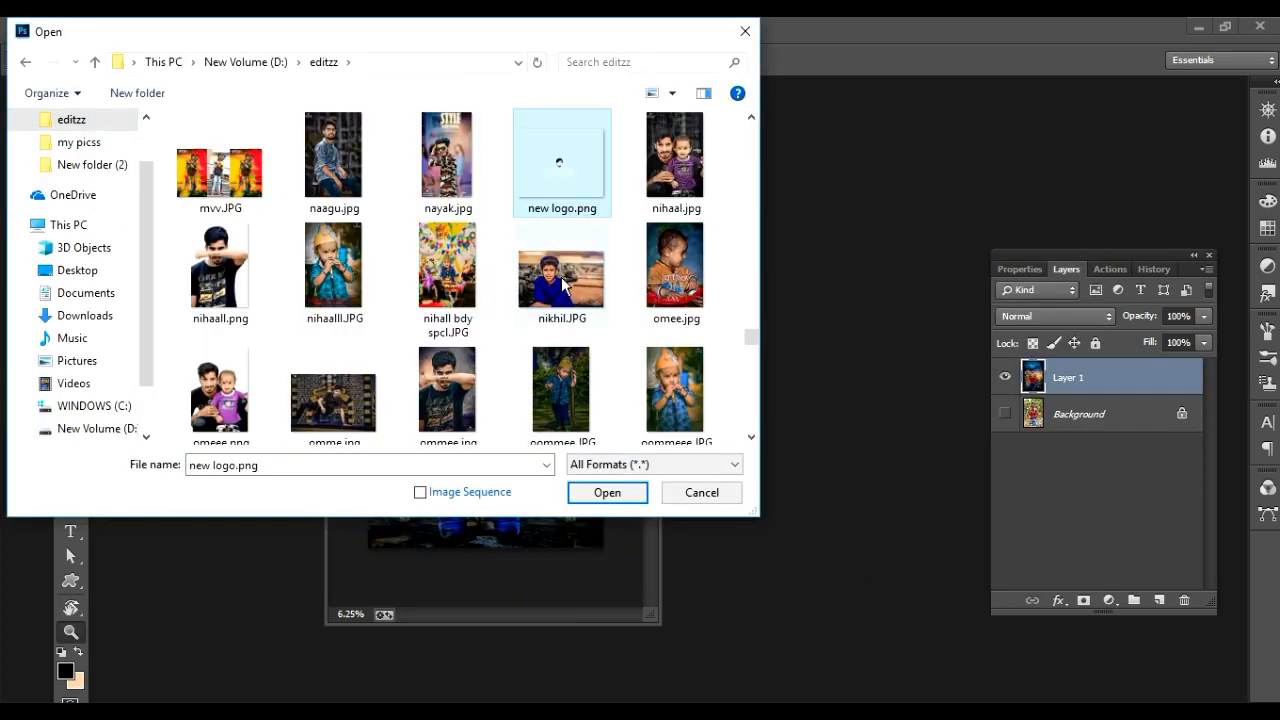
Copy the logo into the composite, scale it down and place it in the picture's lower-right corner.
drag(324, 372, 489, 403)
key(ctrl+t)
mouse_move(609, 360)
mouse_down()
mouse_move(524, 398)
mouse_move(592, 552)
mouse_up()
key(Return)
key(e)
key(ctrl+t)
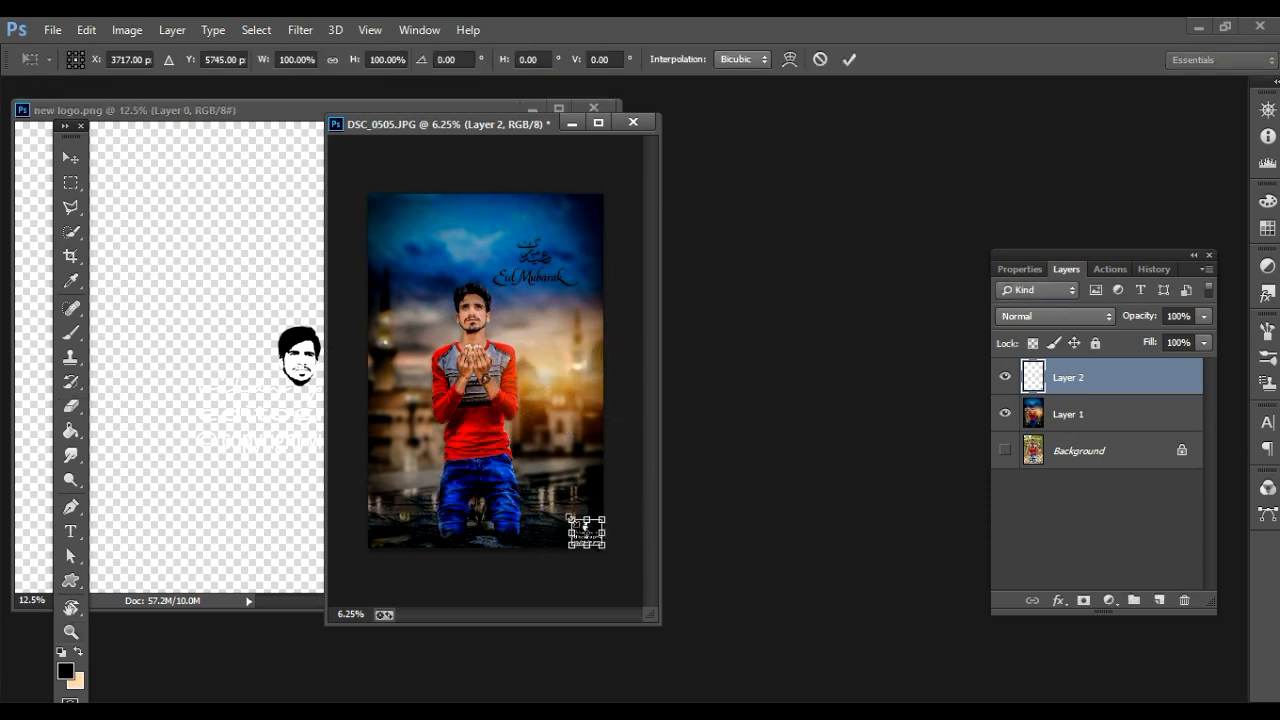
key(Return)
Merge the visible layers and, after comparing the composite with the original photo, delete the Background layer.
right_click(1120, 374)
click(820, 574)
click(1005, 377)
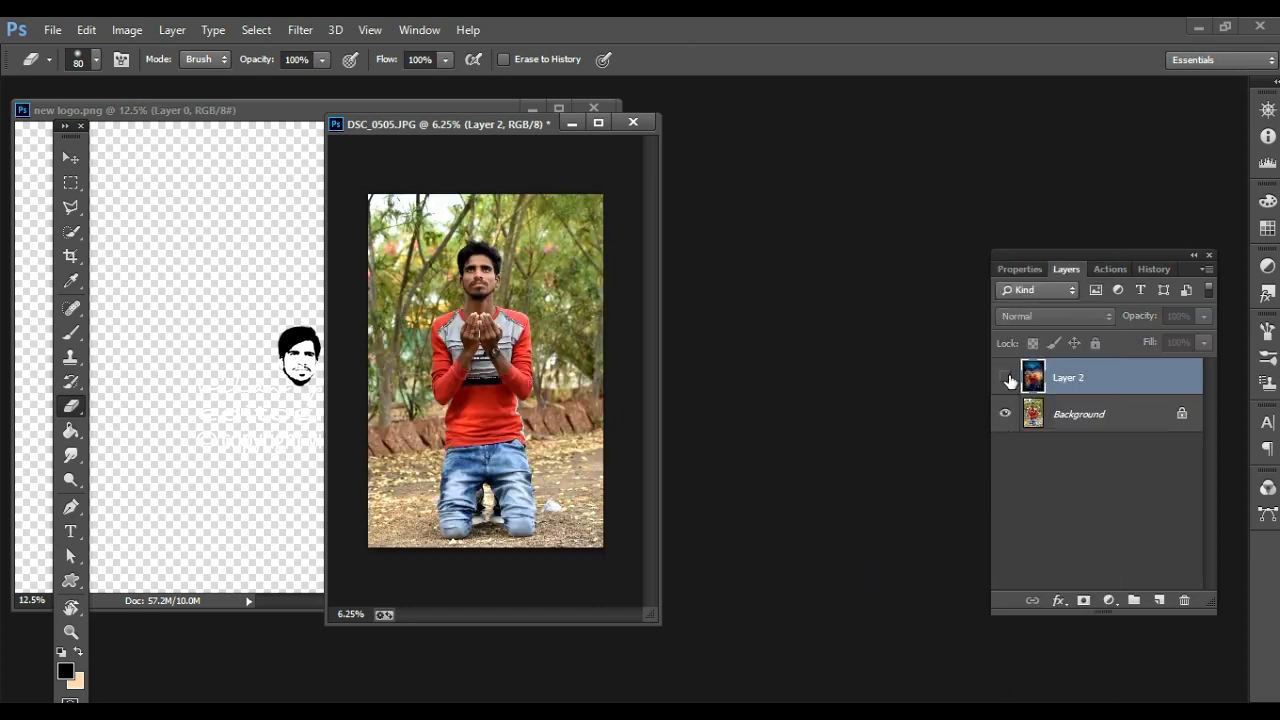
click(1005, 377)
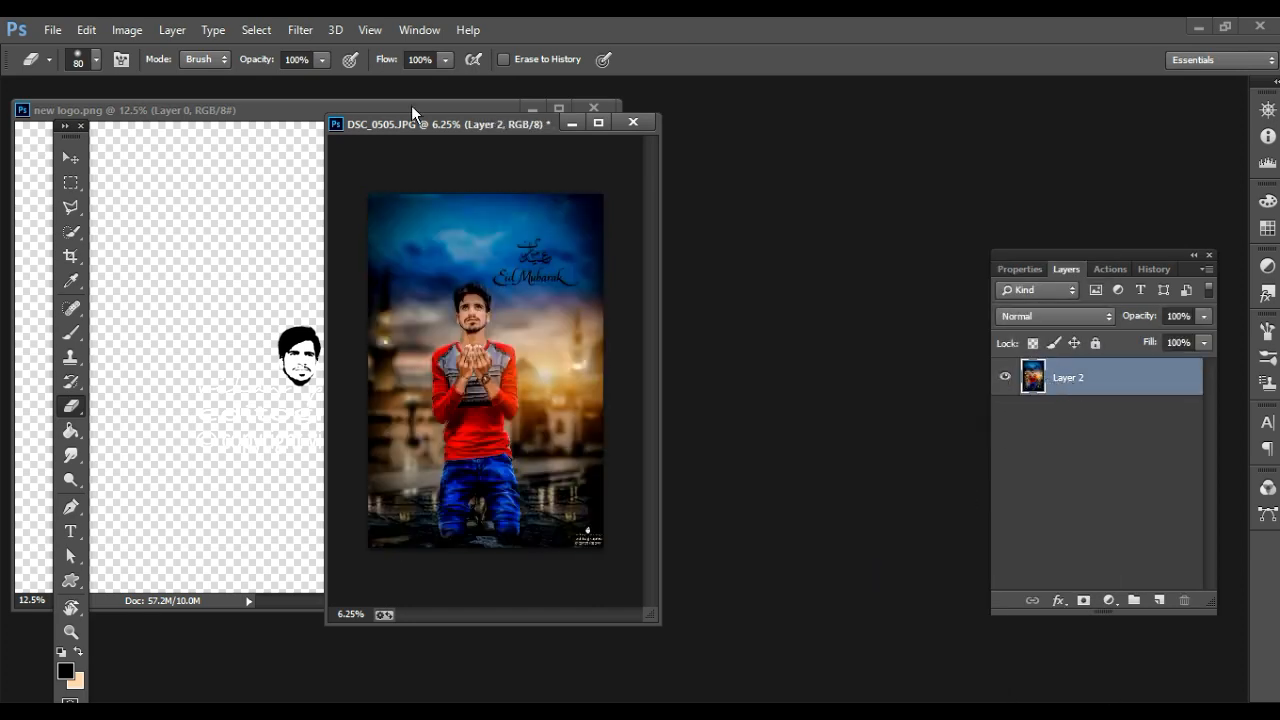
Close new logo.png and flatten the composite into a single Background layer.
click(594, 107)
right_click(1100, 377)
click(780, 596)
Smooth the man's skin with the Imagenomic Portraiture filter using the Default preset.
click(300, 29)
mouse_move(330, 497)
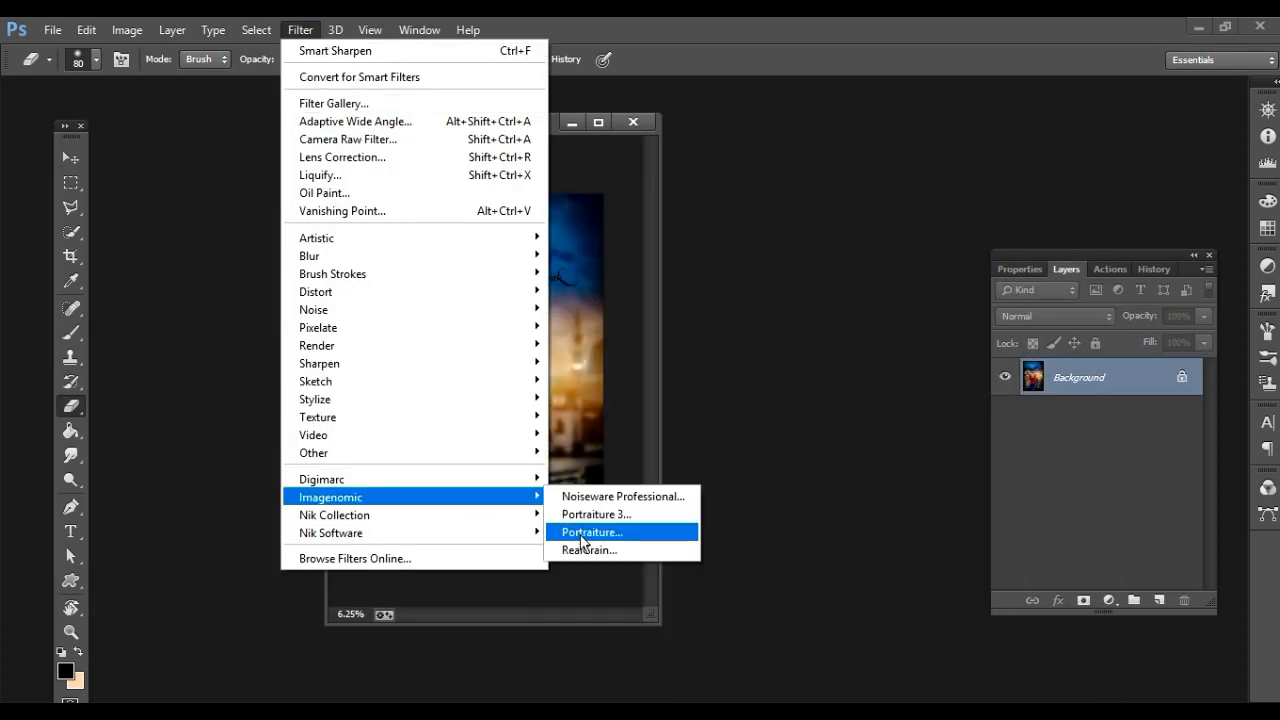
click(590, 532)
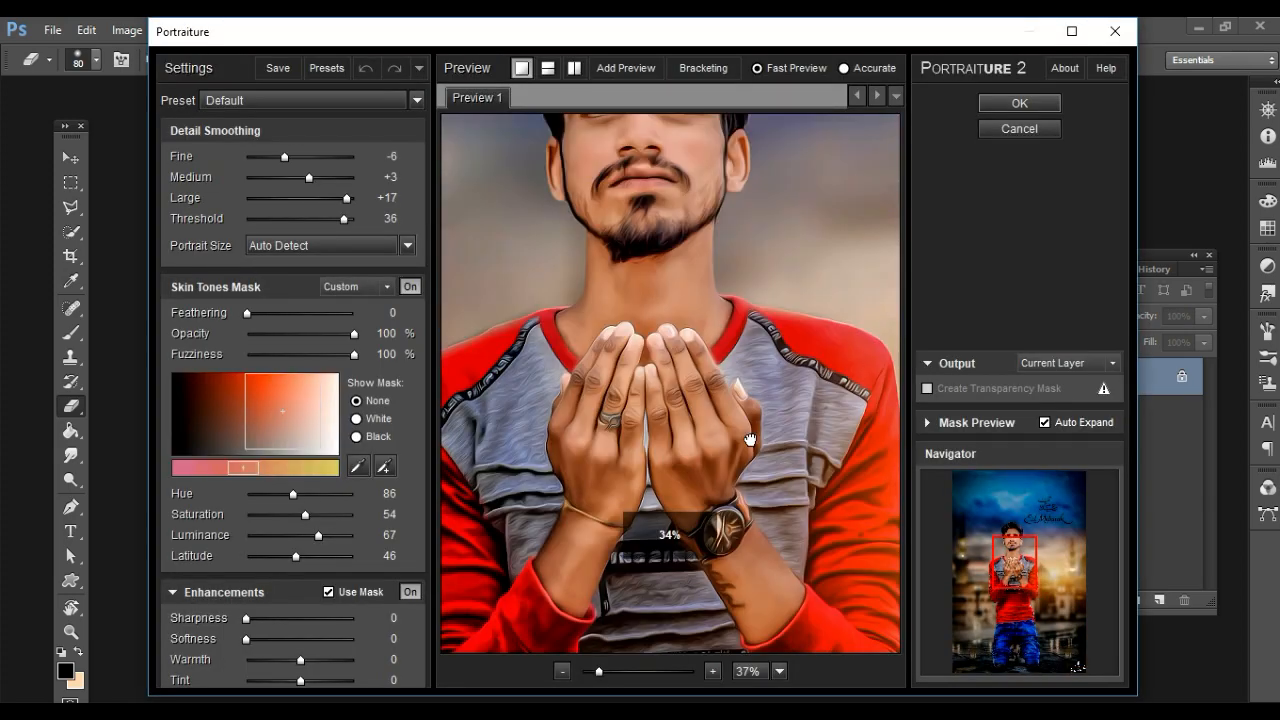
click(1010, 104)
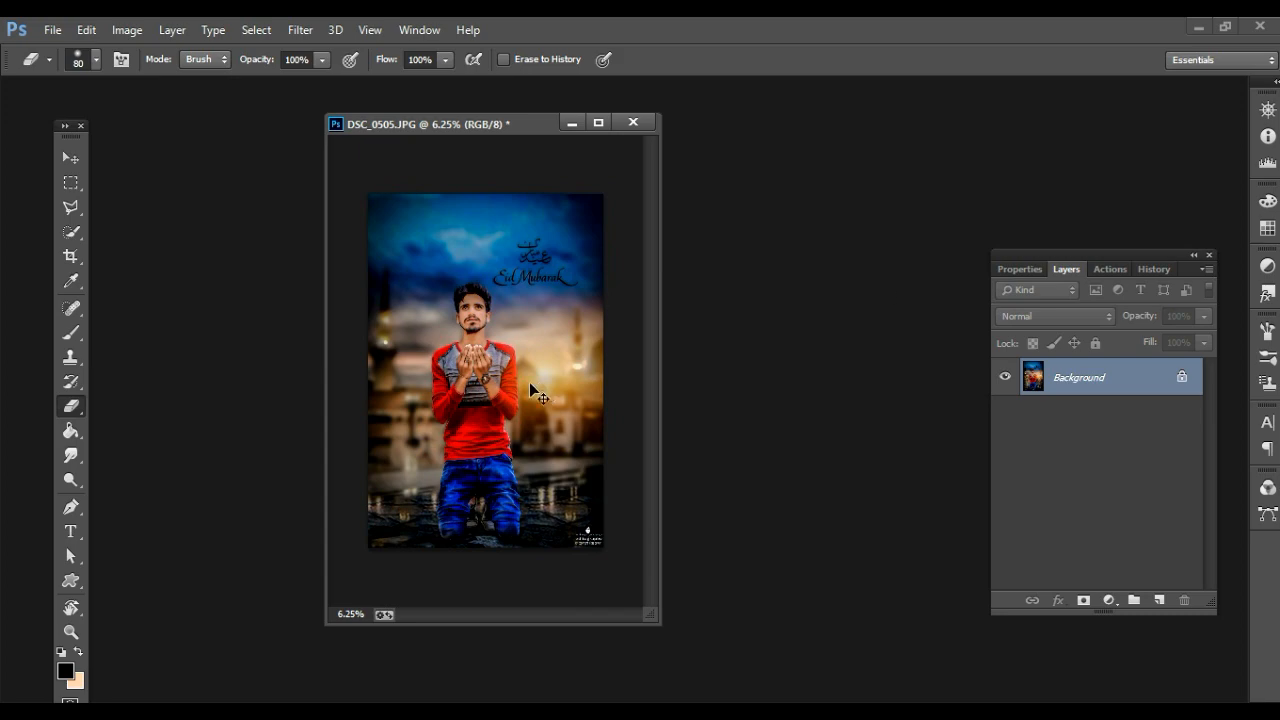
Save the finished composite as DSC_0505.JPG and widen its document window.
key(ctrl+shift+s)
scroll(77, 143, up, 1)
click(77, 143)
double_click(328, 160)
click(618, 600)
click(873, 224)
drag(326, 114, 250, 114)
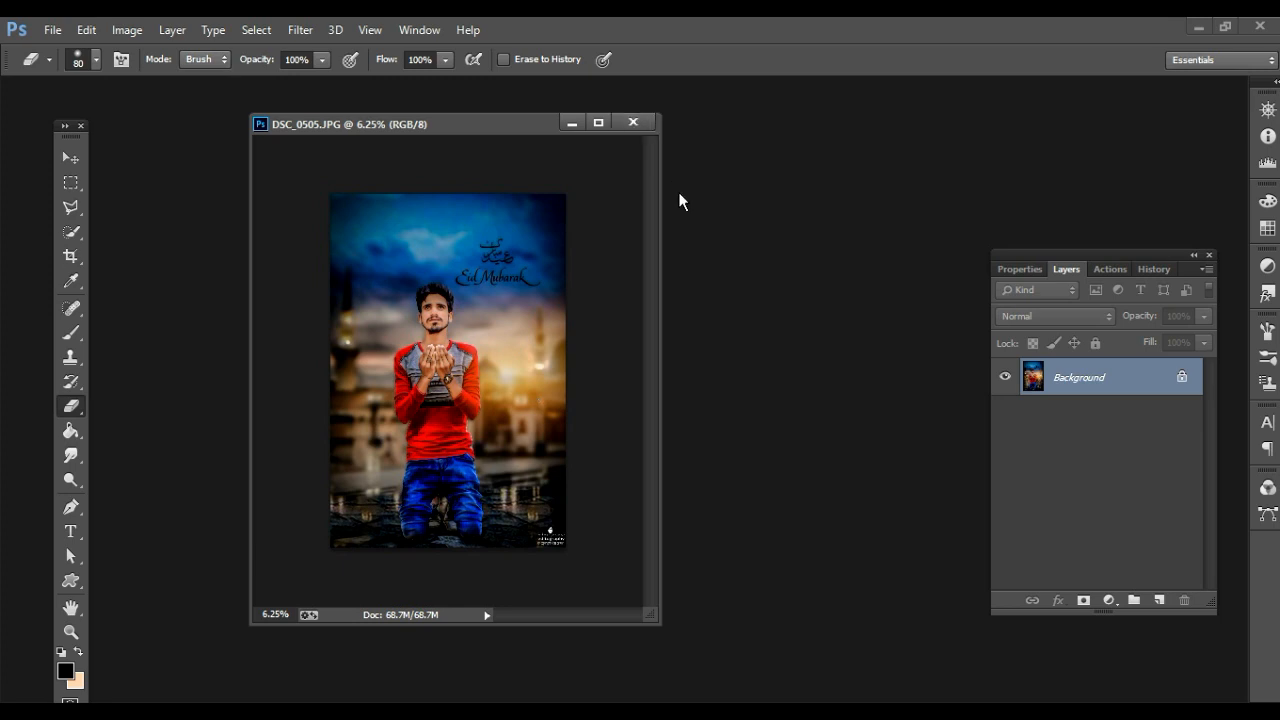